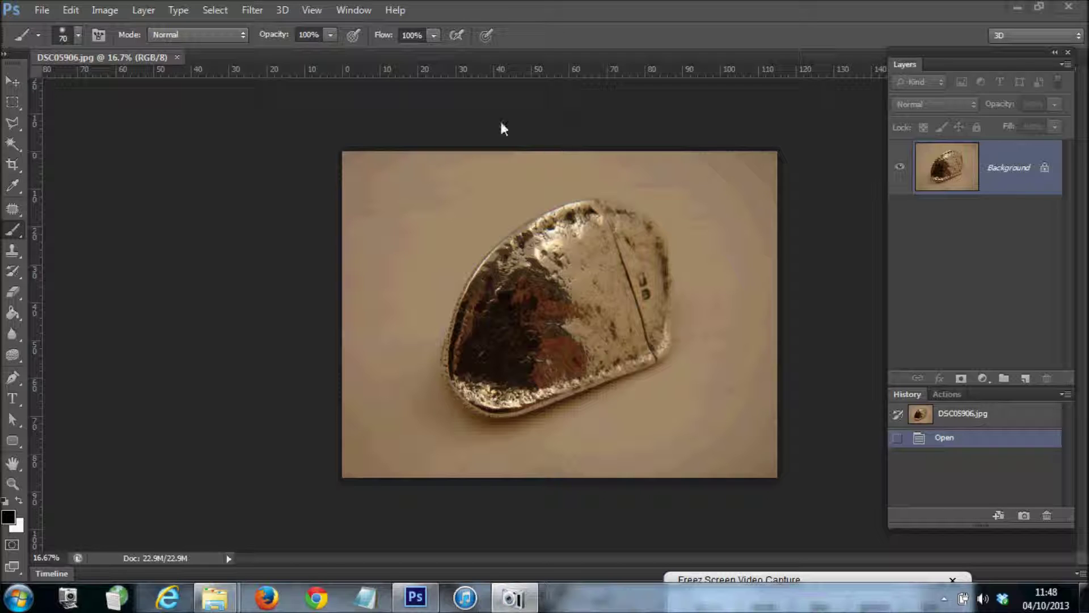
Show the Paths panel, dock it beside Layers, and create an empty Path 1.
{"action": "left_click", "coordinate": [357, 11]}
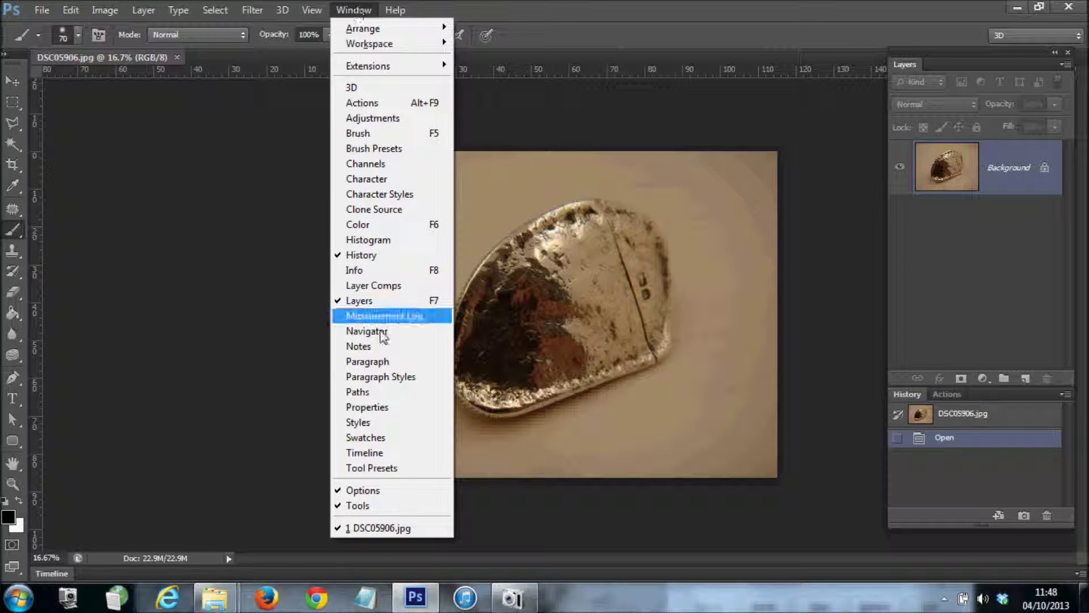
{"action": "left_click", "coordinate": [364, 391]}
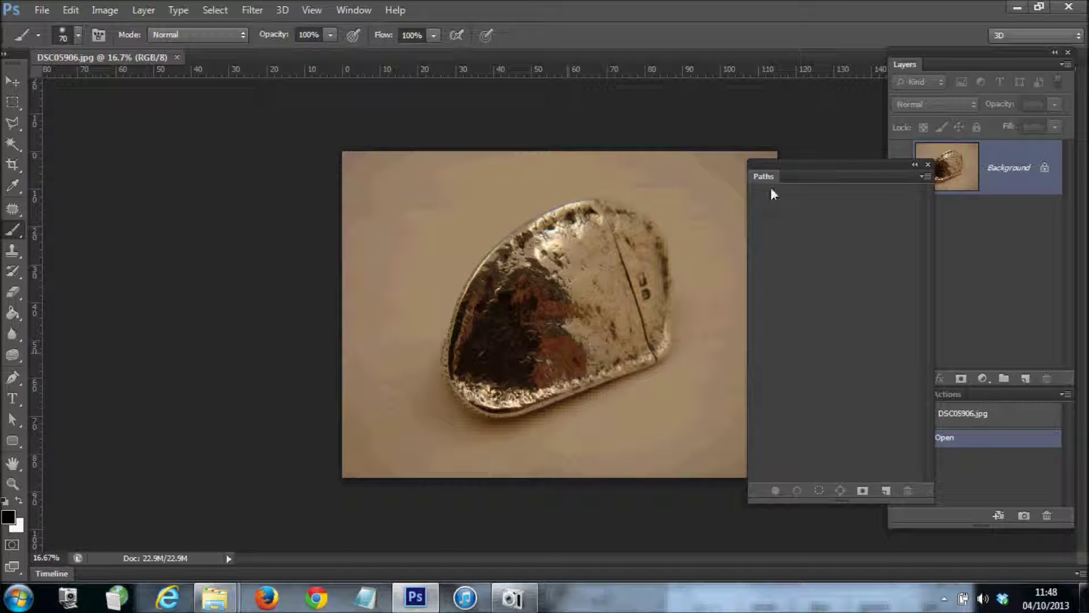
{"action": "left_click_drag", "start_coordinate": [770, 188], "coordinate": [936, 69]}
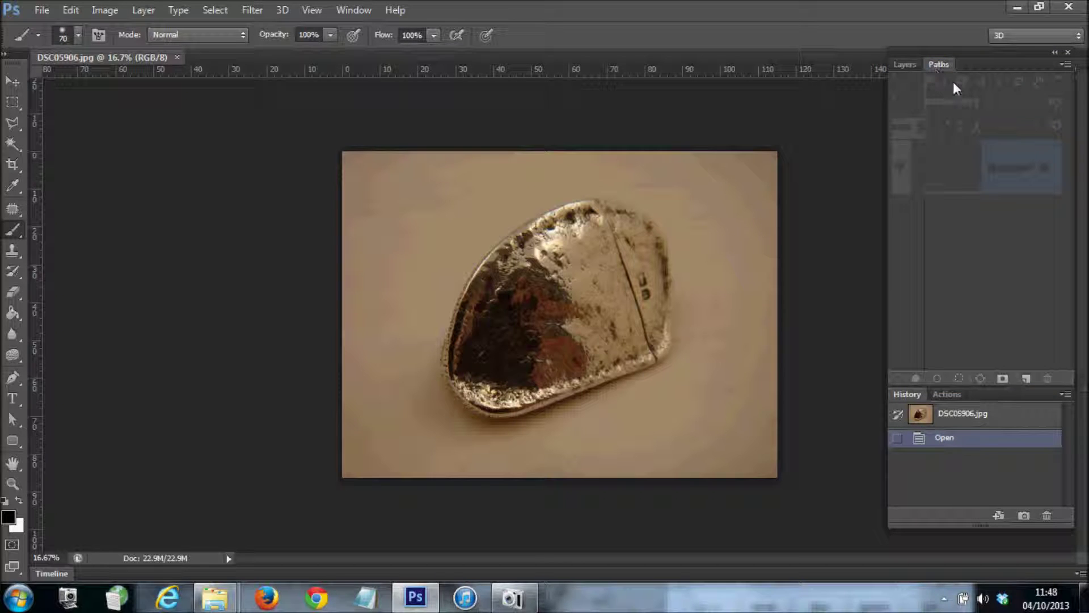
{"action": "left_click", "coordinate": [1026, 378]}
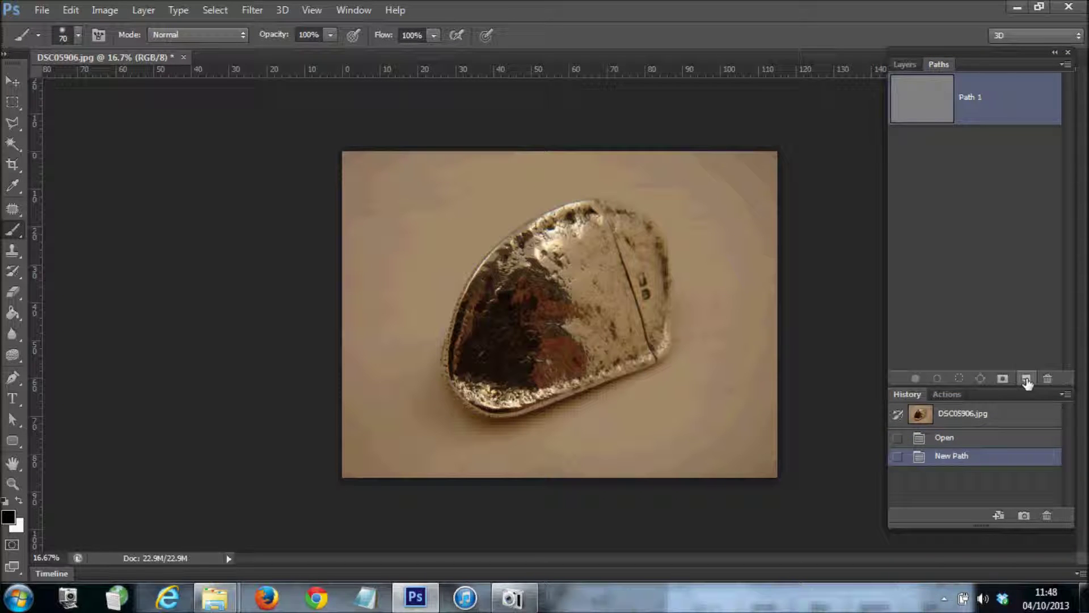
Set the Paths panel thumbnails to the largest size in Panel Options.
{"action": "left_click", "coordinate": [1065, 64]}
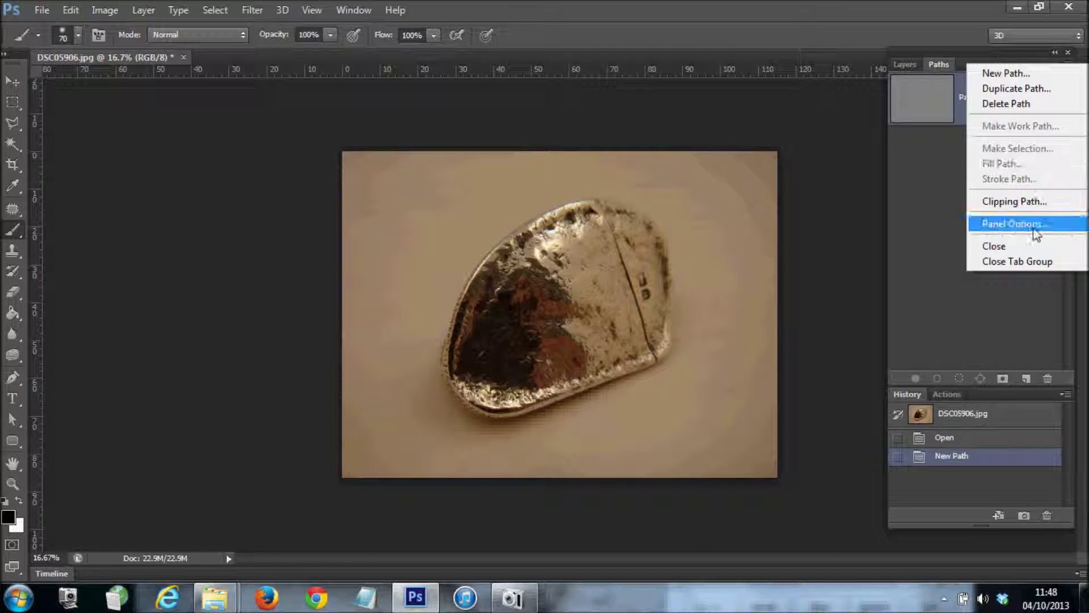
{"action": "left_click", "coordinate": [1036, 227]}
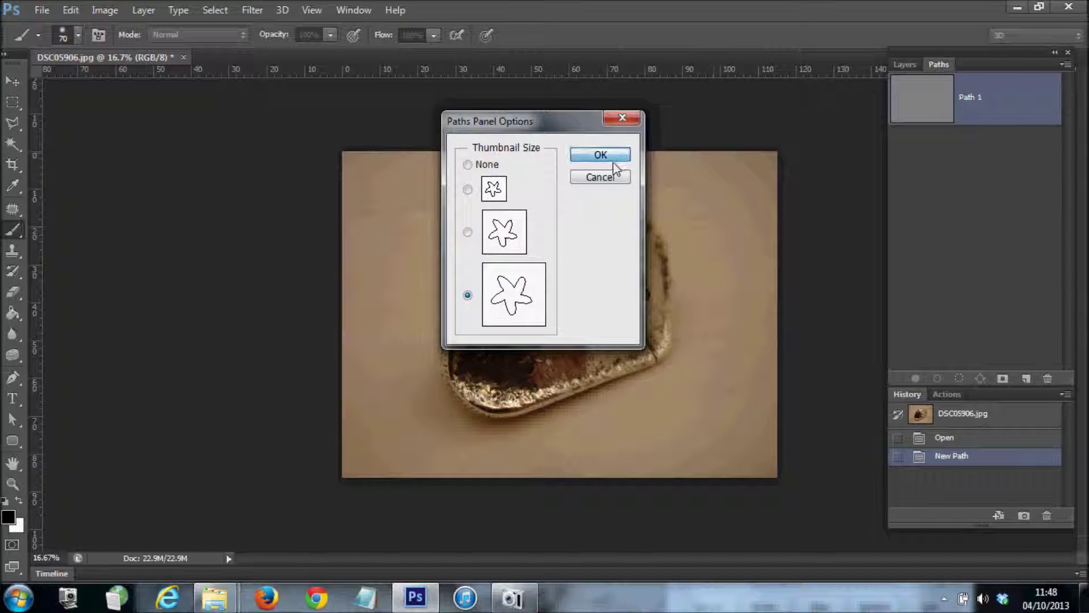
{"action": "left_click", "coordinate": [614, 160]}
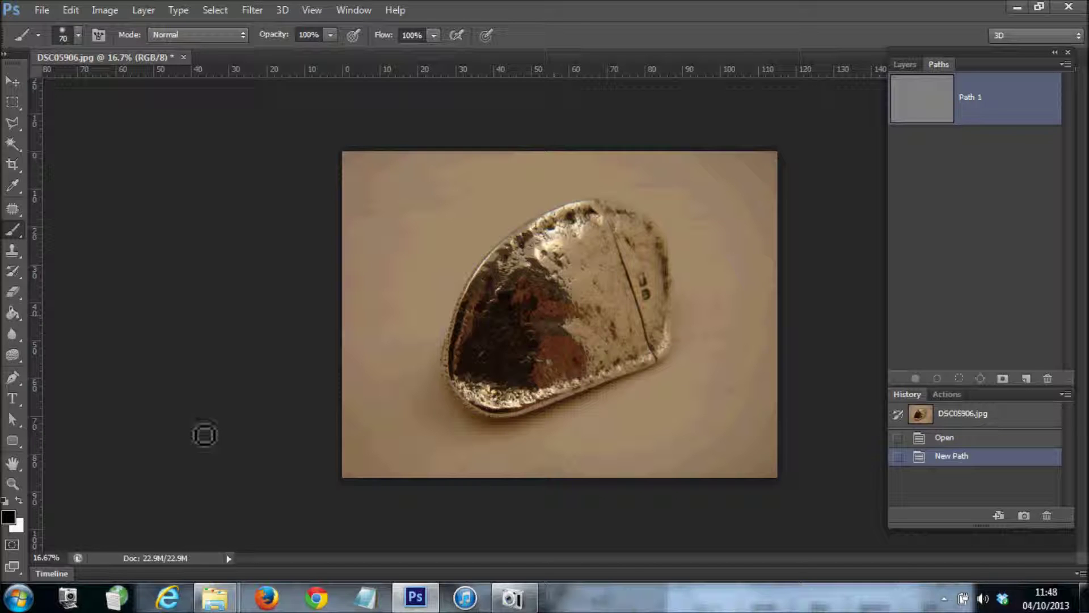
Zoom in on the upper-left rim and place the first curved Pen anchors along the edge.
{"action": "left_click", "coordinate": [12, 484]}
{"action": "left_click_drag", "start_coordinate": [462, 222], "coordinate": [569, 311]}
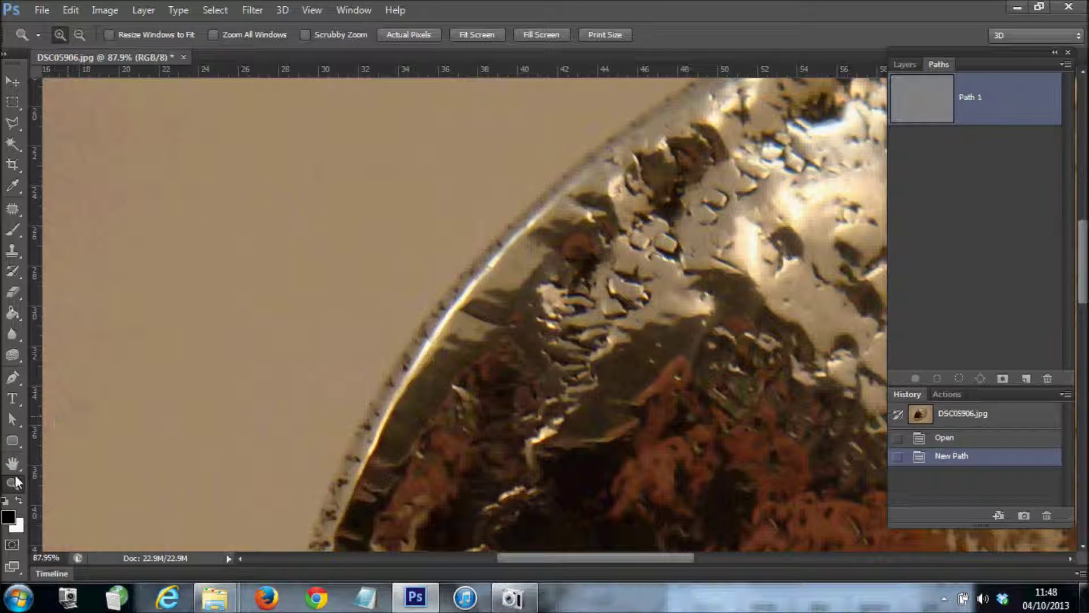
{"action": "left_click", "coordinate": [12, 376]}
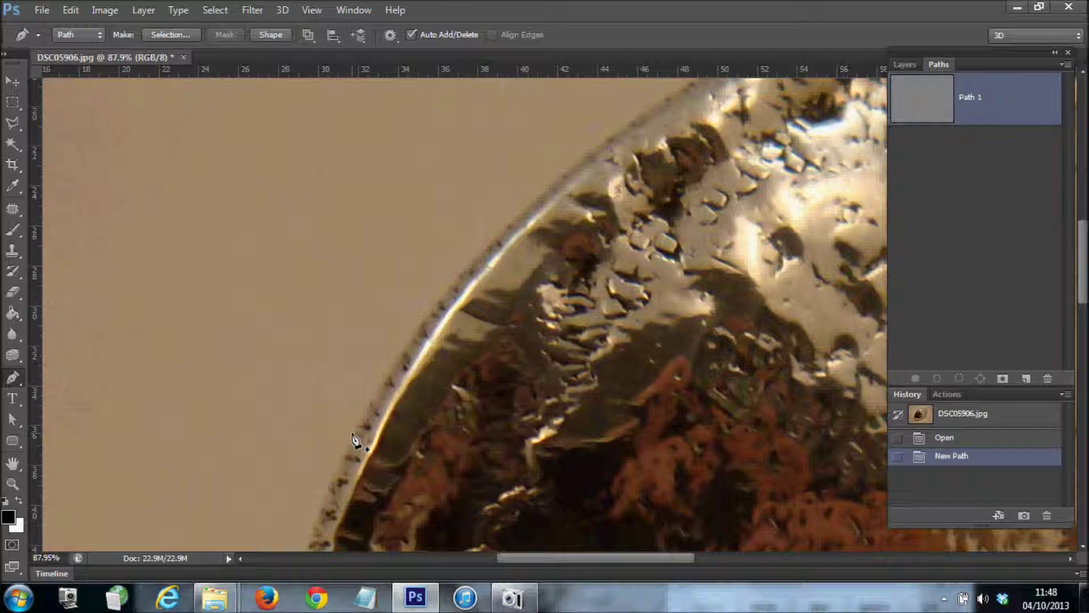
{"action": "left_click_drag", "start_coordinate": [352, 435], "coordinate": [366, 409]}
{"action": "left_click_drag", "start_coordinate": [366, 408], "coordinate": [370, 398]}
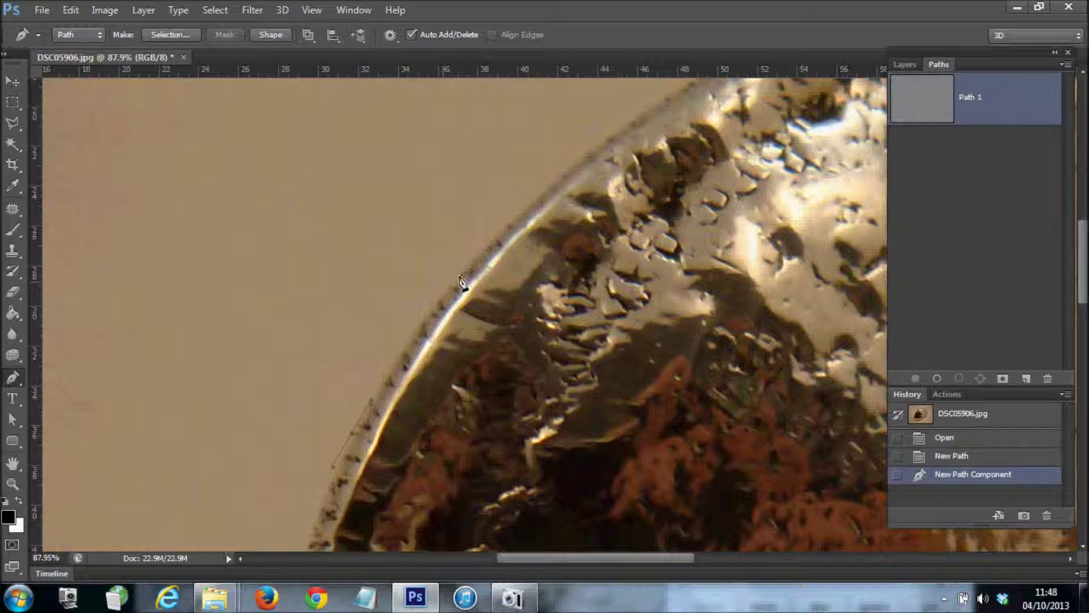
{"action": "left_click_drag", "start_coordinate": [458, 276], "coordinate": [488, 254]}
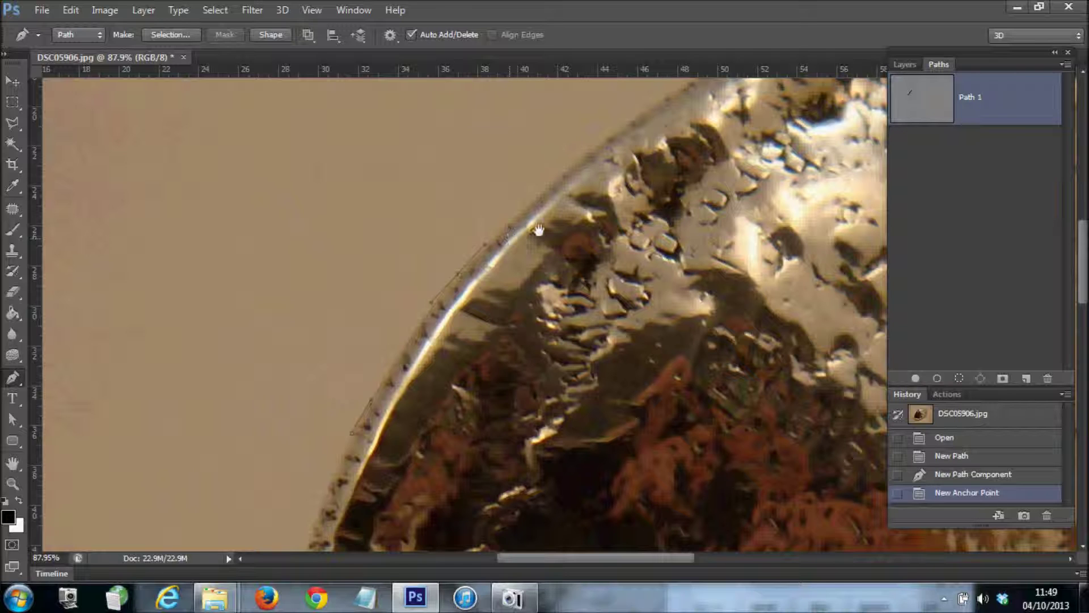
Continue adding anchors up and over the top edge of the rim, panning as needed.
{"action": "left_click_drag", "start_coordinate": [641, 203], "coordinate": [388, 323]}
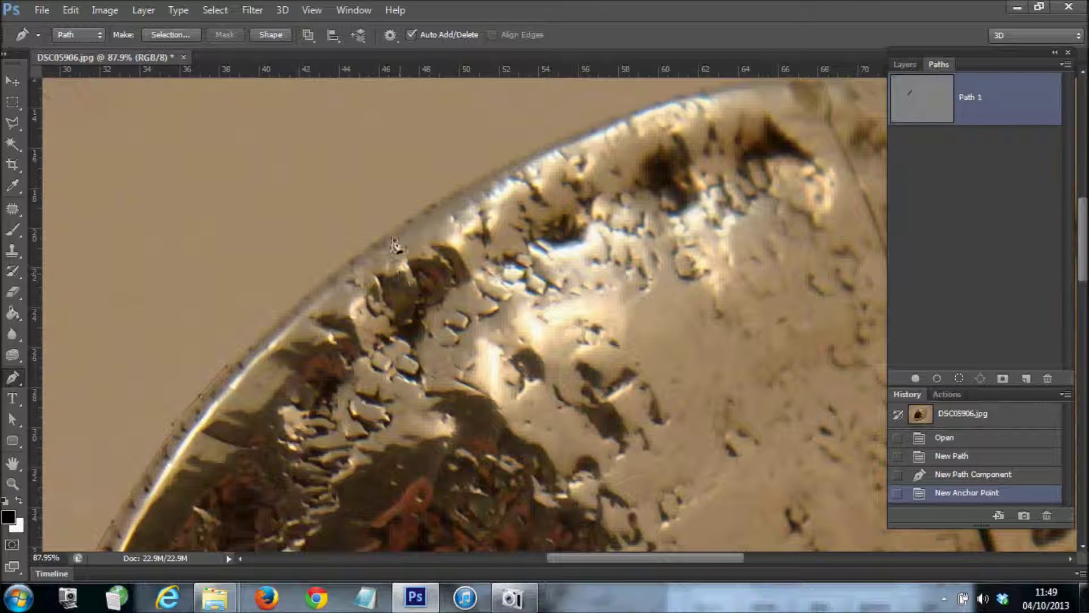
{"action": "left_click", "coordinate": [448, 216]}
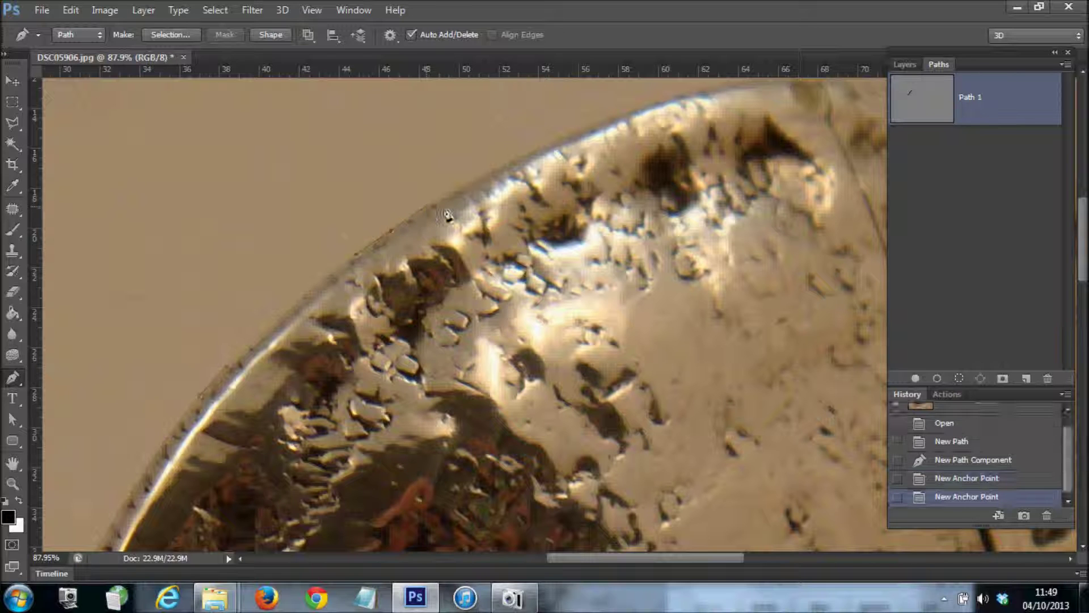
{"action": "left_click_drag", "start_coordinate": [587, 211], "coordinate": [413, 319]}
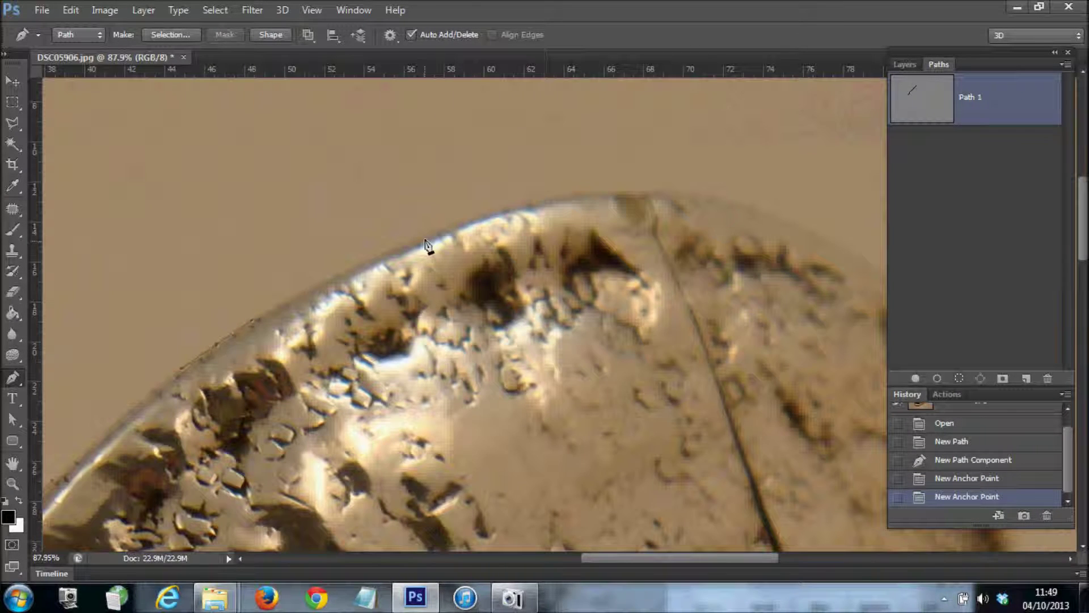
{"action": "left_click", "coordinate": [466, 220]}
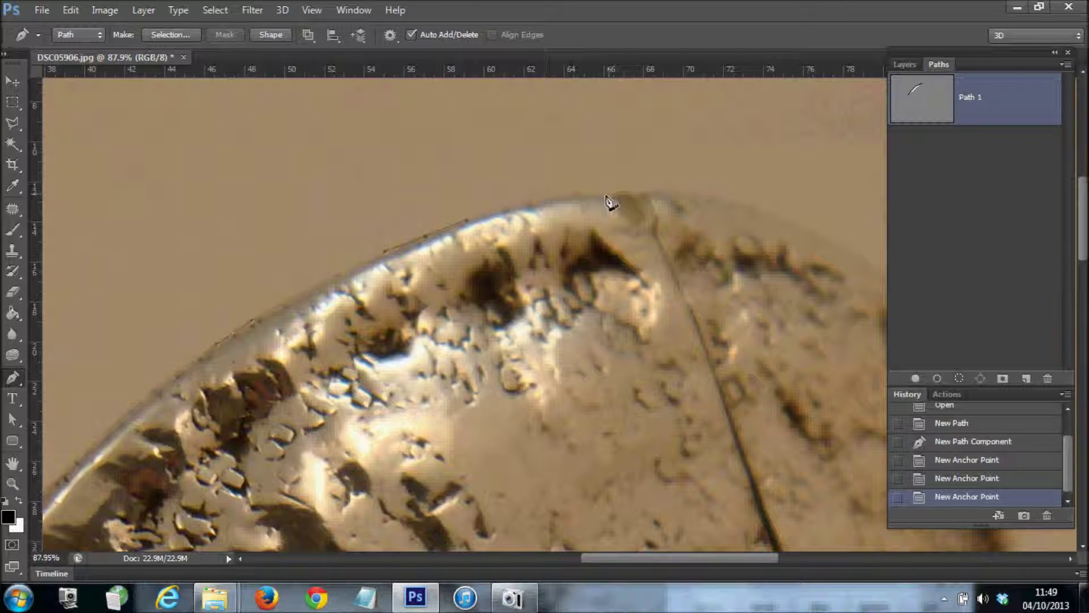
{"action": "left_click_drag", "start_coordinate": [607, 194], "coordinate": [649, 189]}
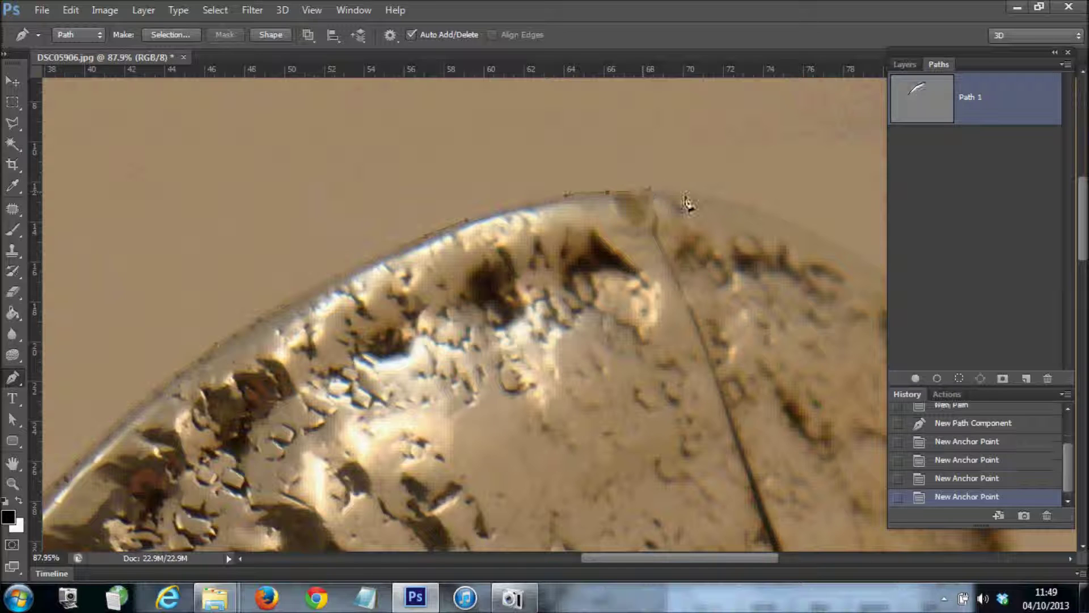
{"action": "left_click_drag", "start_coordinate": [765, 211], "coordinate": [803, 224]}
{"action": "left_click_drag", "start_coordinate": [785, 284], "coordinate": [604, 249]}
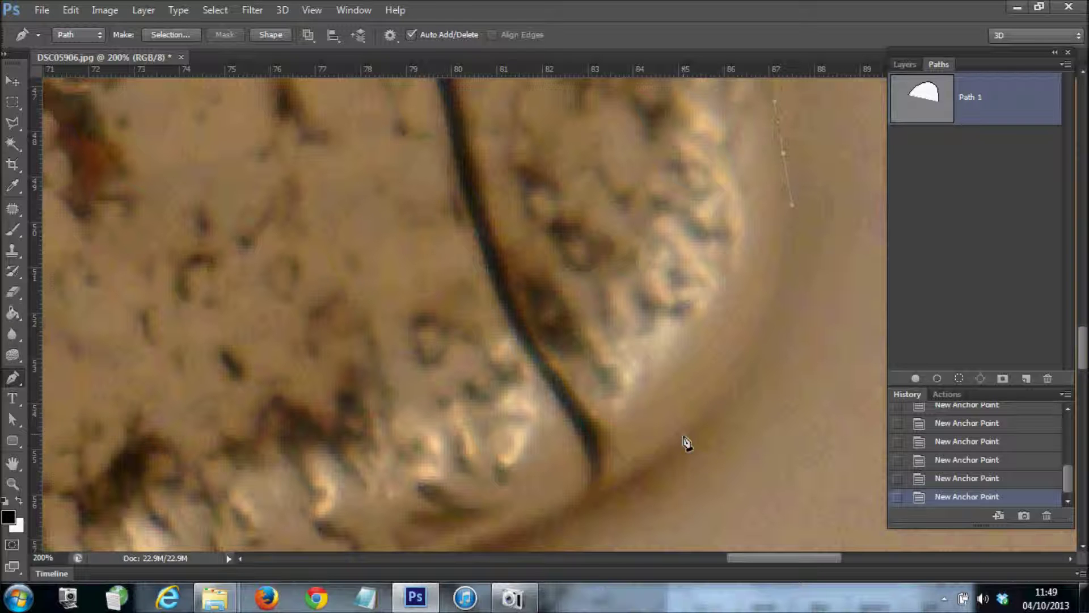
Add anchors down the object's right side and along the lower-right edge.
{"action": "left_click_drag", "start_coordinate": [680, 443], "coordinate": [607, 292]}
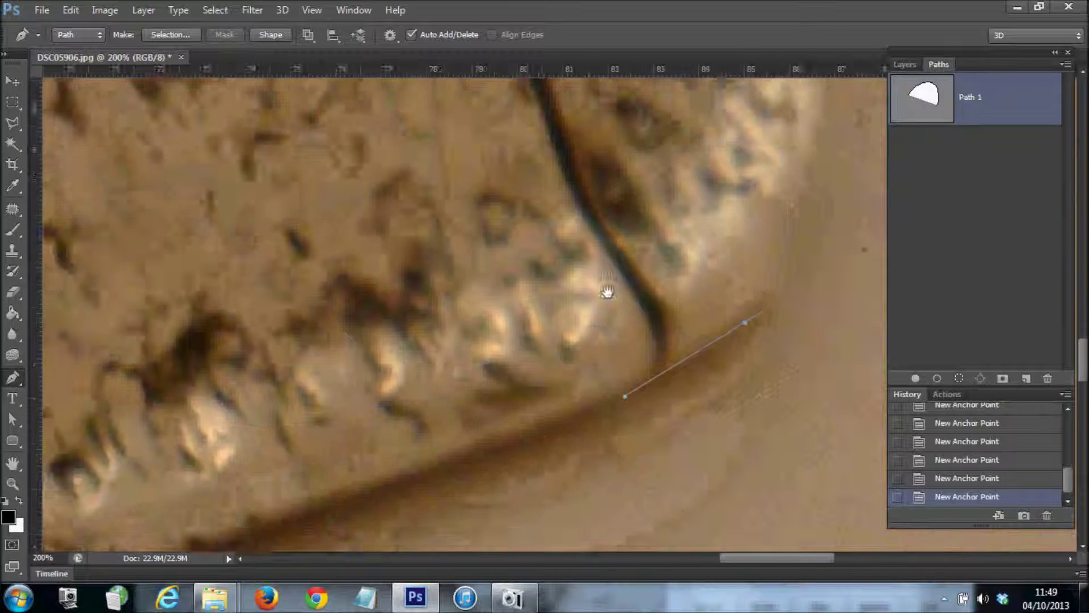
{"action": "left_click", "coordinate": [470, 389]}
{"action": "left_click", "coordinate": [351, 432]}
{"action": "left_click", "coordinate": [233, 474]}
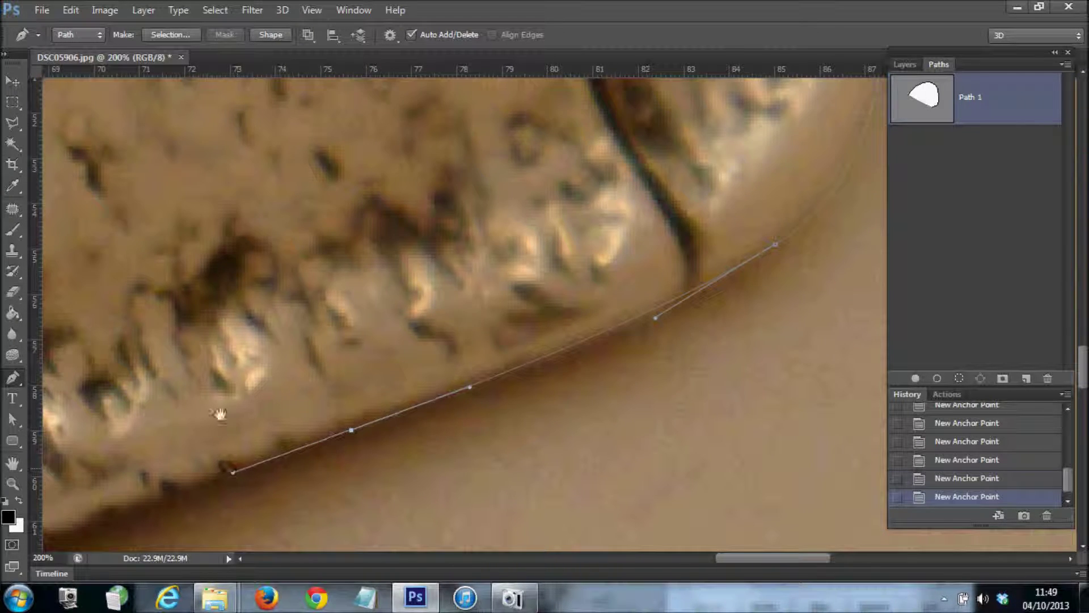
Trace the bottom edge with a series of anchors, ending with a smooth anchor at the bottom curve.
{"action": "left_click_drag", "start_coordinate": [222, 416], "coordinate": [601, 160]}
{"action": "left_click", "coordinate": [389, 305]}
{"action": "left_click", "coordinate": [301, 339]}
{"action": "left_click", "coordinate": [215, 373]}
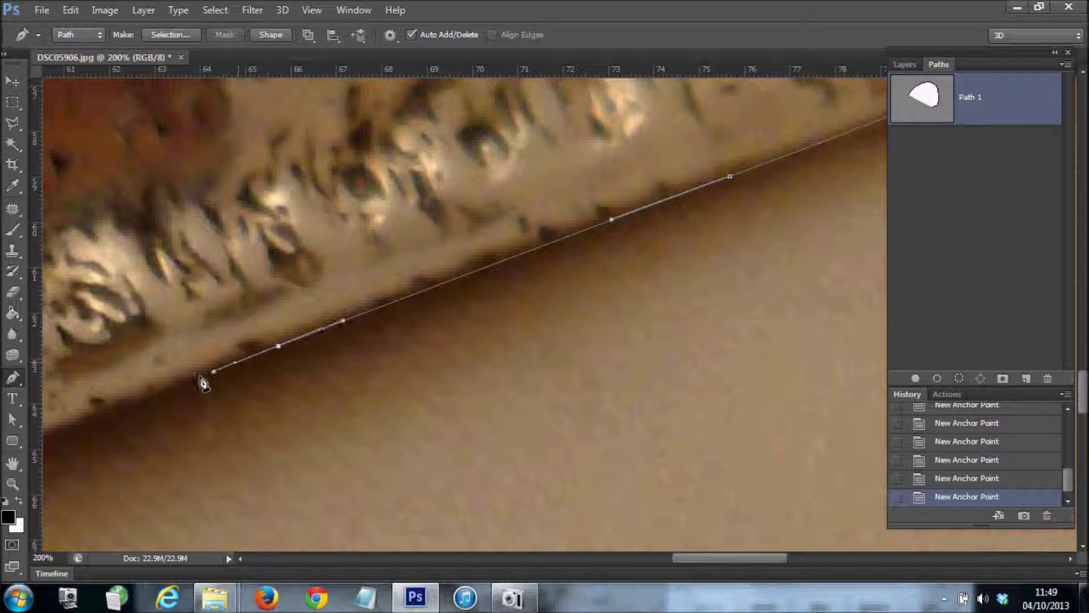
{"action": "left_click_drag", "start_coordinate": [182, 324], "coordinate": [539, 207]}
{"action": "left_click", "coordinate": [362, 341]}
{"action": "left_click", "coordinate": [275, 373]}
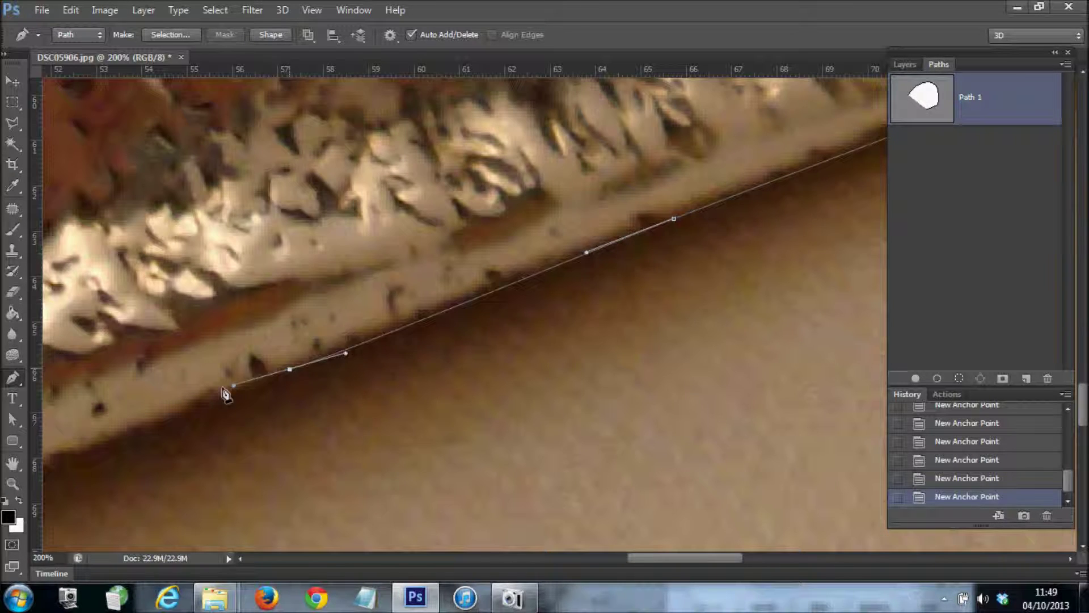
{"action": "left_click", "coordinate": [189, 404]}
{"action": "left_click_drag", "start_coordinate": [340, 317], "coordinate": [756, 173]}
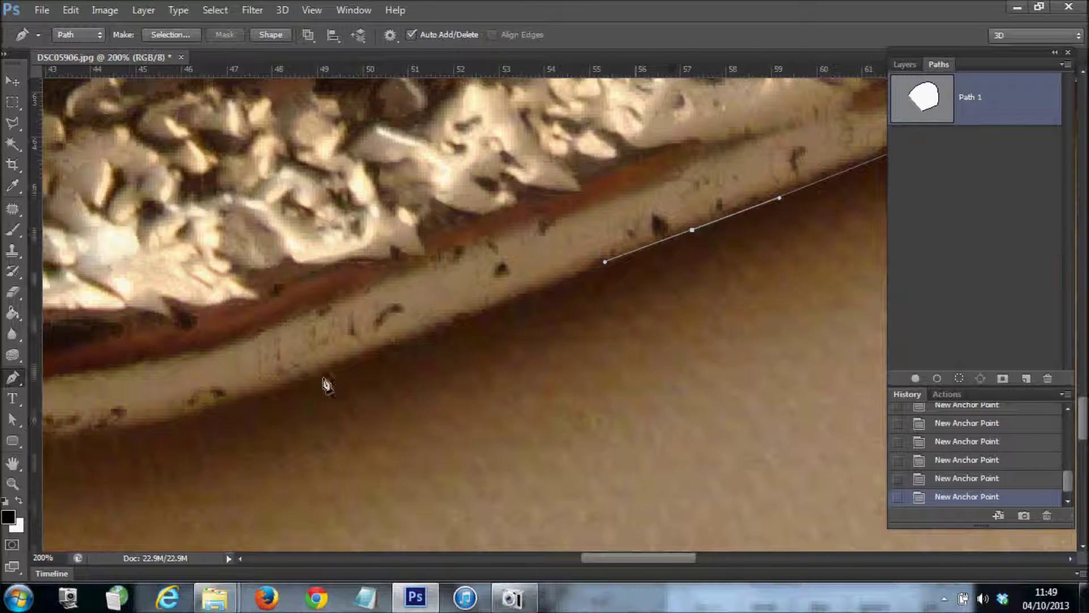
{"action": "left_click", "coordinate": [379, 353]}
{"action": "left_click", "coordinate": [316, 374]}
{"action": "left_click", "coordinate": [253, 394]}
{"action": "left_click_drag", "start_coordinate": [214, 339], "coordinate": [516, 265]}
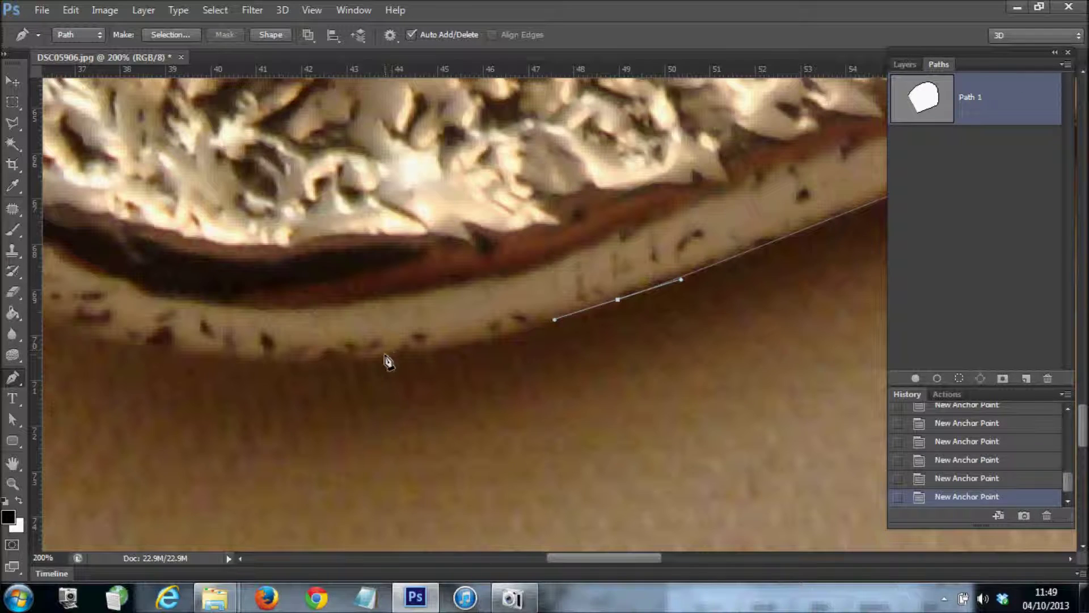
{"action": "left_click_drag", "start_coordinate": [385, 356], "coordinate": [577, 354]}
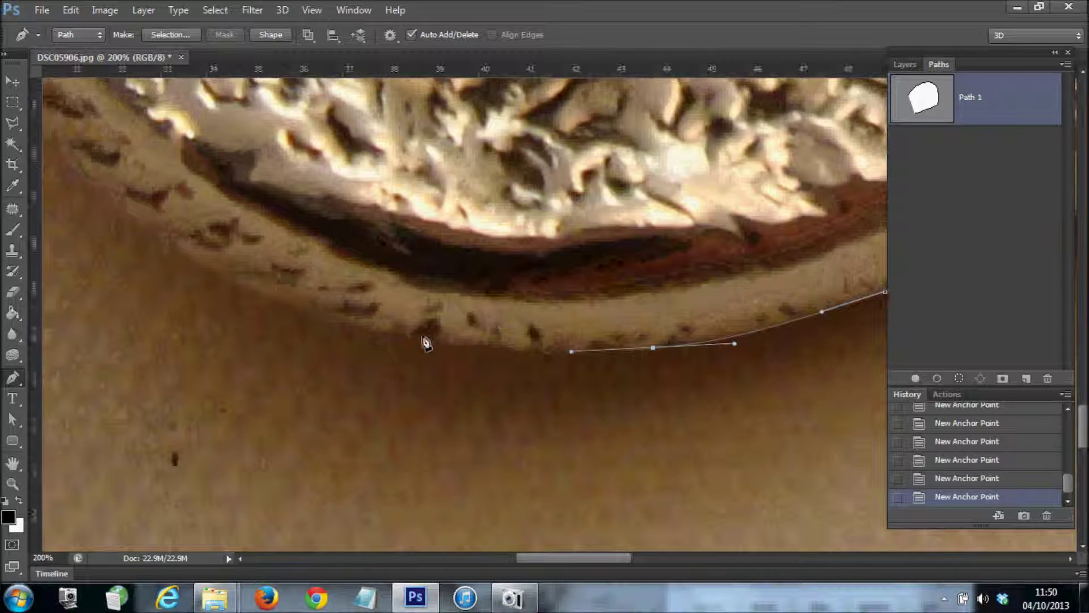
Follow the lower-left curve with smooth anchors and climb the left edge toward the start.
{"action": "left_click_drag", "start_coordinate": [415, 338], "coordinate": [353, 327]}
{"action": "left_click_drag", "start_coordinate": [404, 252], "coordinate": [605, 322]}
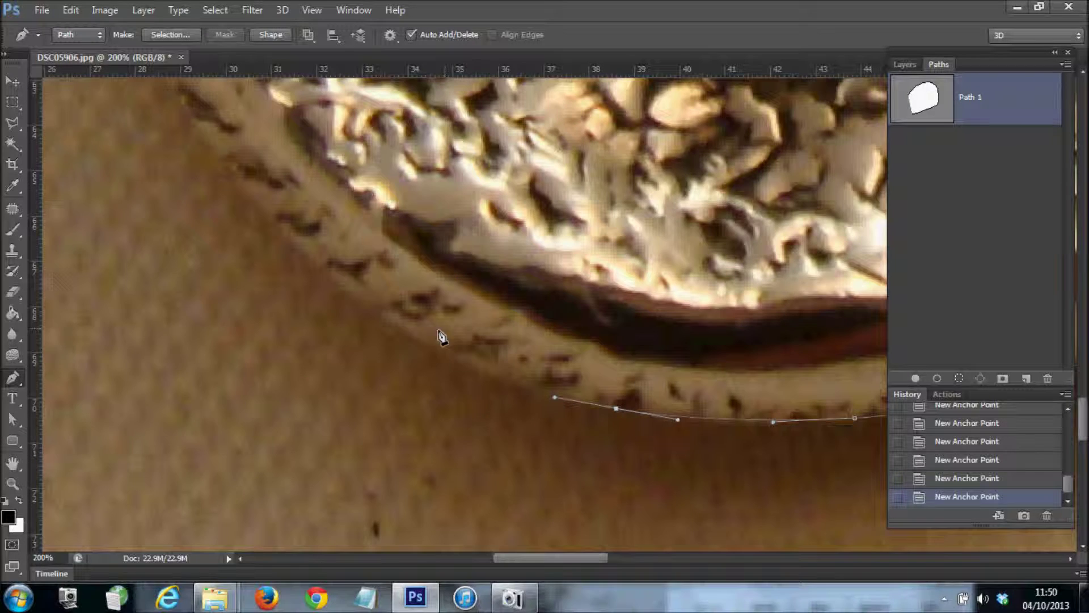
{"action": "left_click_drag", "start_coordinate": [414, 338], "coordinate": [484, 375]}
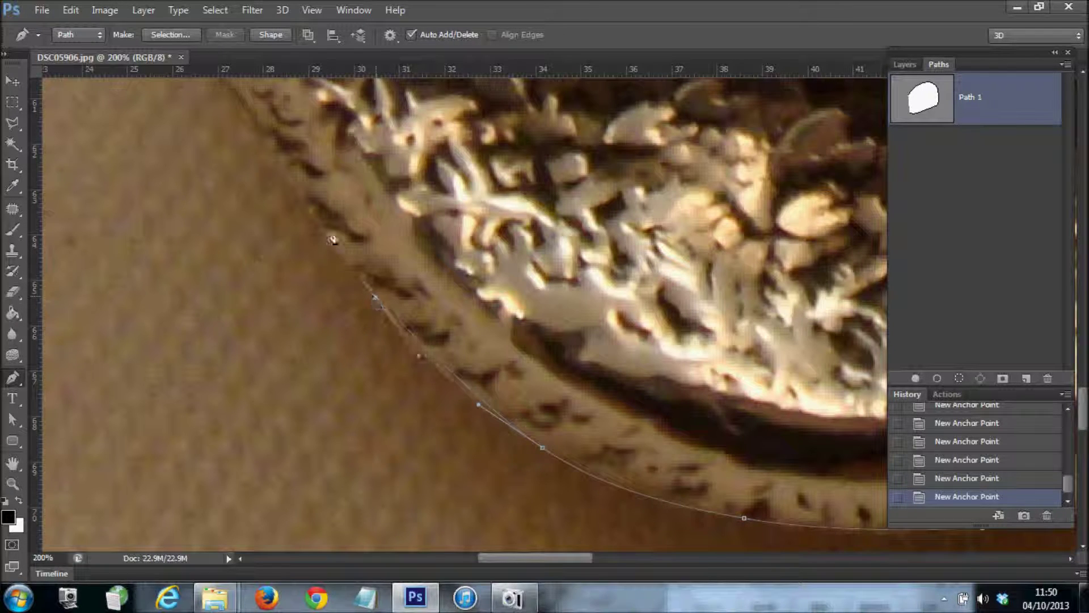
{"action": "left_click_drag", "start_coordinate": [323, 226], "coordinate": [406, 399]}
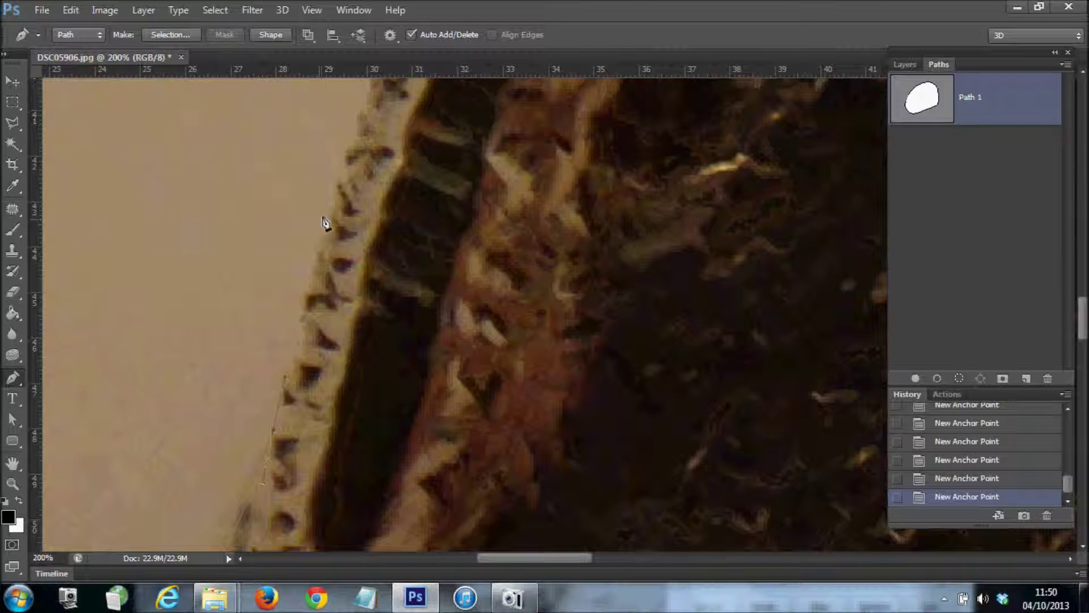
{"action": "left_click_drag", "start_coordinate": [340, 161], "coordinate": [276, 419]}
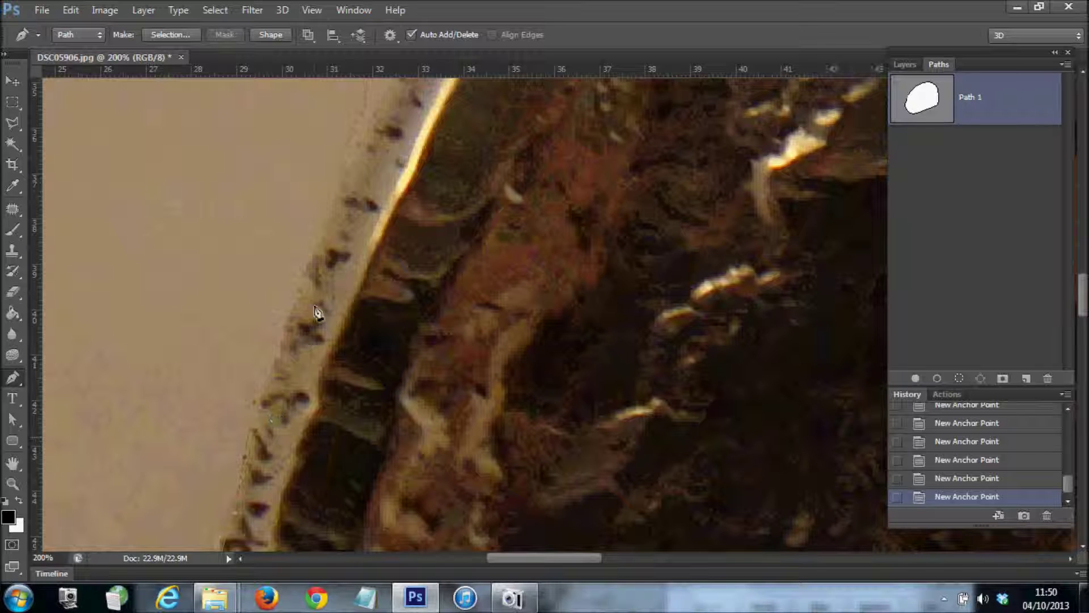
{"action": "left_click", "coordinate": [307, 263]}
{"action": "left_click", "coordinate": [330, 213]}
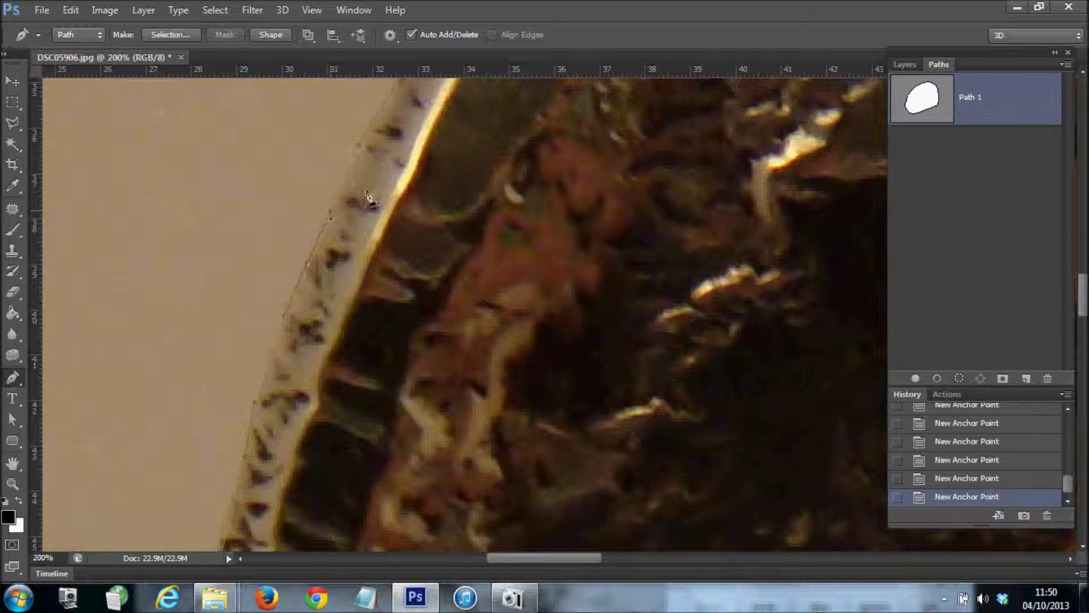
Close Path 1 at its starting anchor and load it as a selection around the silver object.
{"action": "left_click", "coordinate": [360, 151]}
{"action": "key", "text": "ctrl+0"}
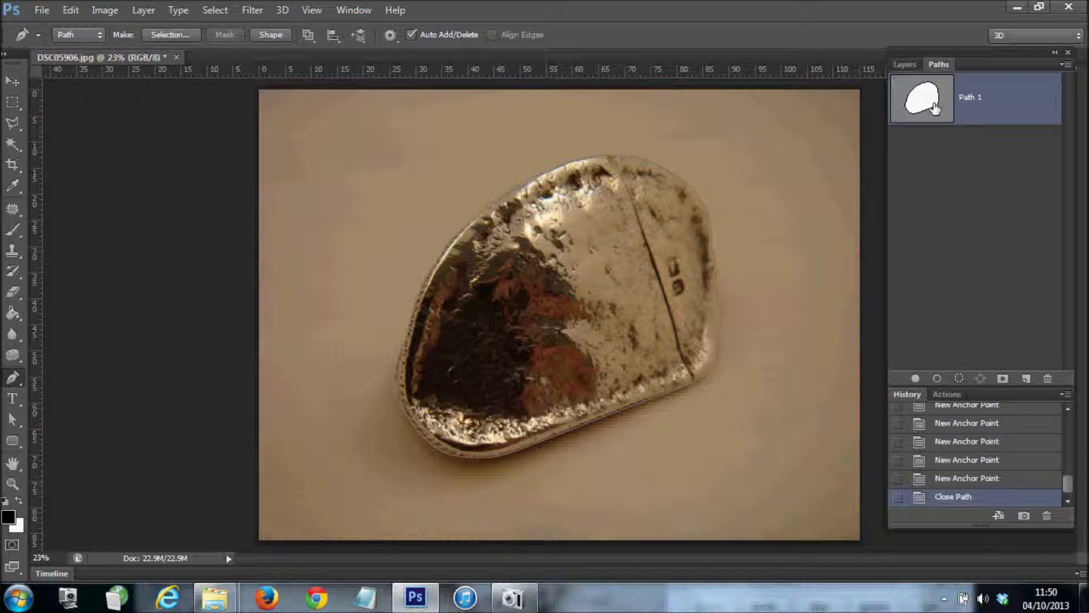
{"action": "left_click", "coordinate": [959, 379]}
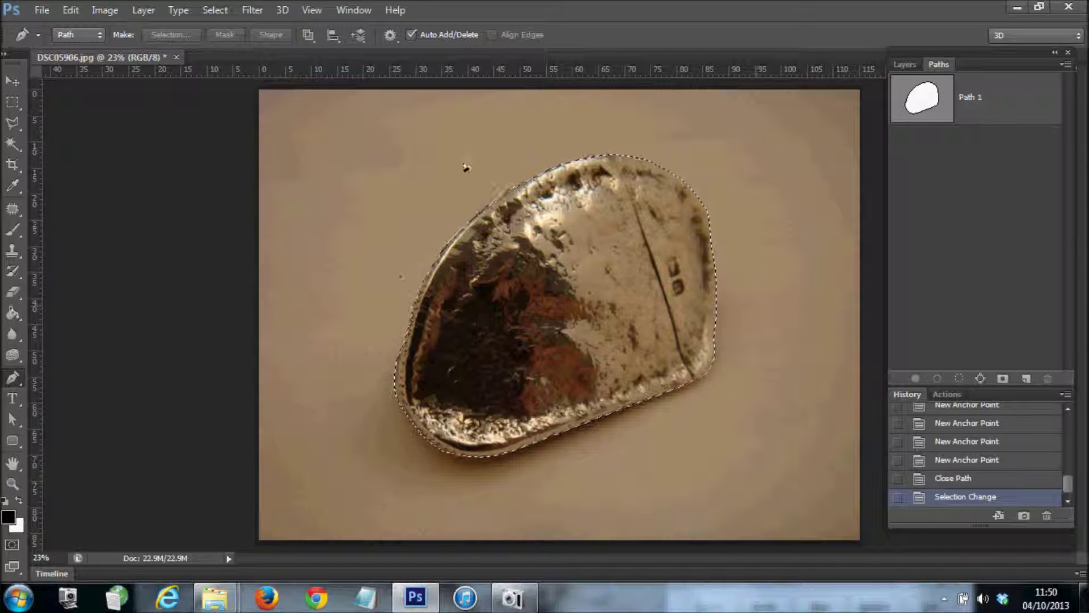
{"action": "left_click", "coordinate": [908, 64]}
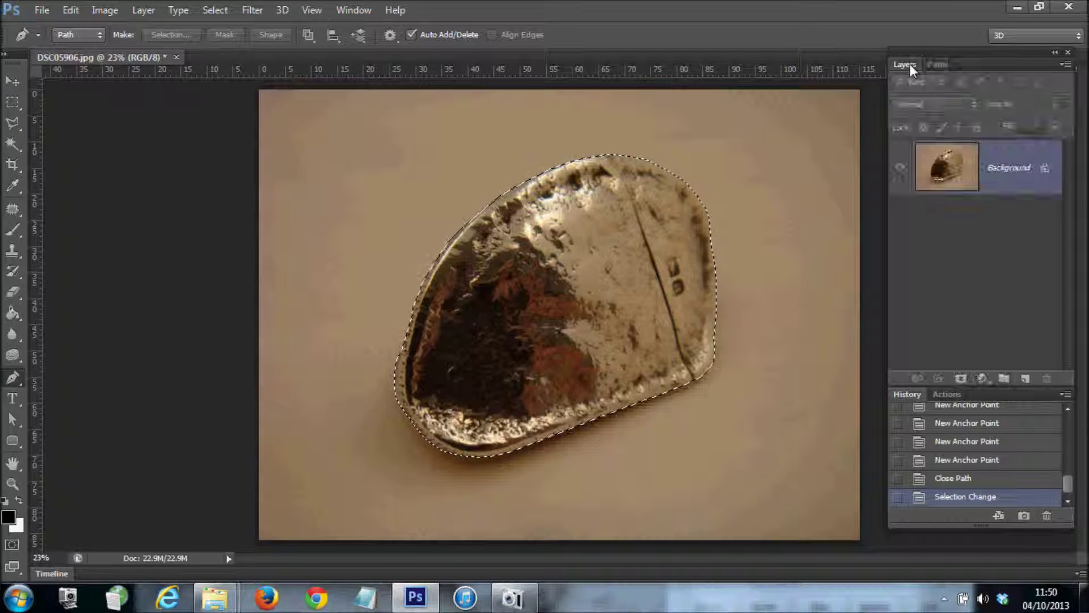
Copy the selected object onto a new Layer 1 with Layer Via Copy.
{"action": "left_click", "coordinate": [340, 8]}
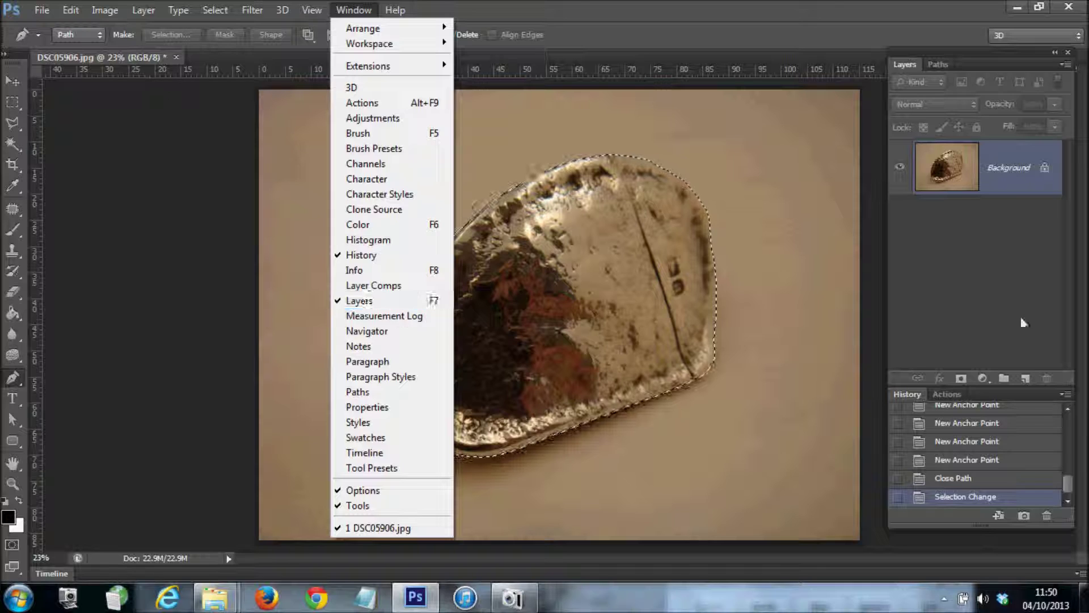
{"action": "left_click", "coordinate": [1025, 178]}
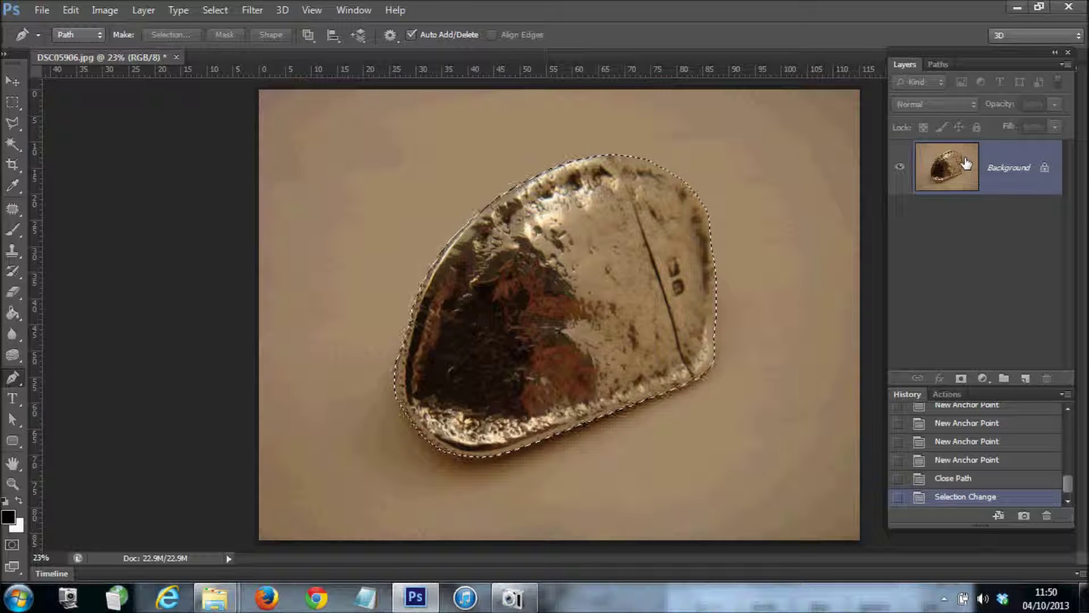
{"action": "left_click", "coordinate": [143, 10]}
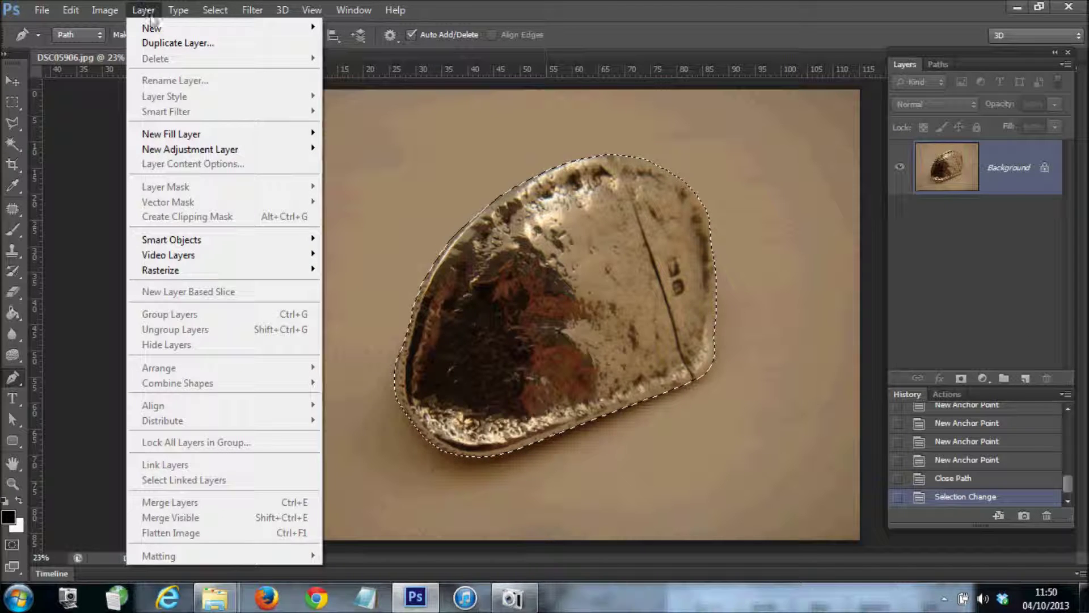
{"action": "mouse_move", "coordinate": [164, 30]}
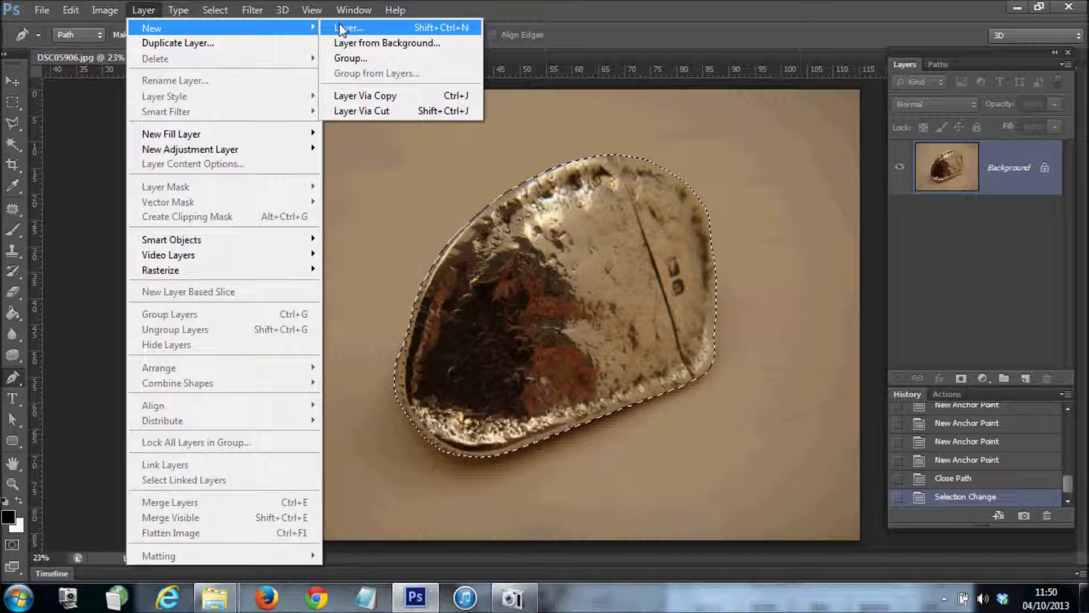
{"action": "left_click", "coordinate": [346, 96]}
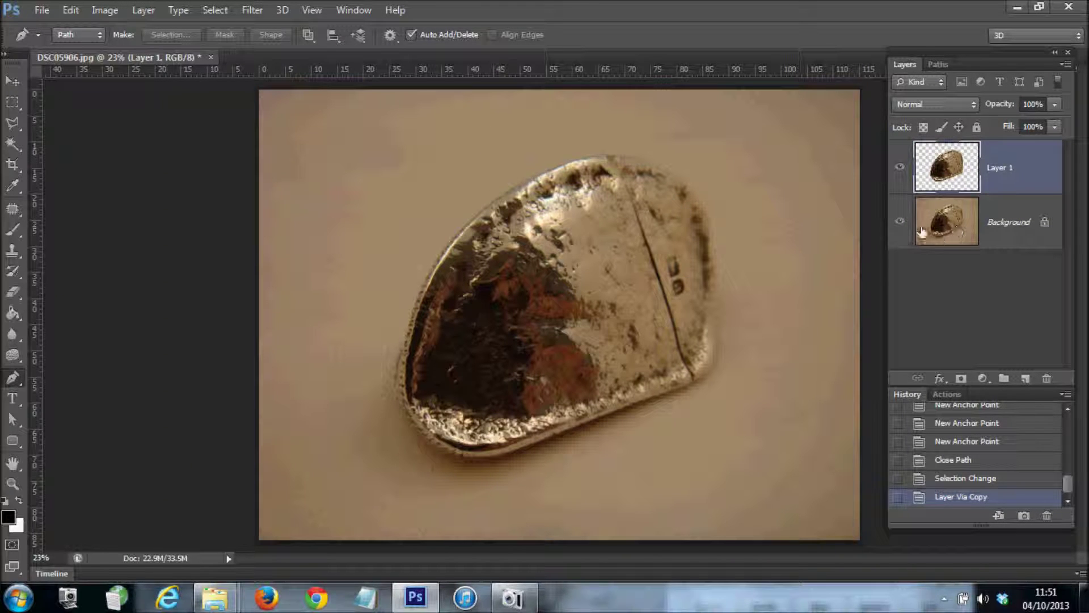
Toggle the Background layer's visibility to check the cut-out, leaving it visible.
{"action": "left_click", "coordinate": [901, 224]}
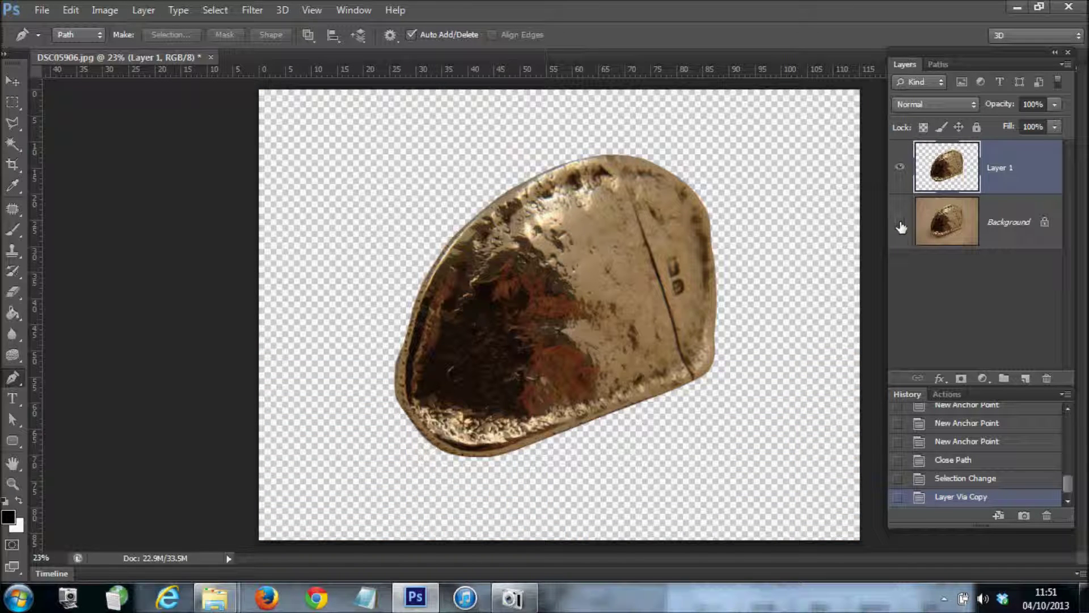
{"action": "left_click", "coordinate": [900, 225]}
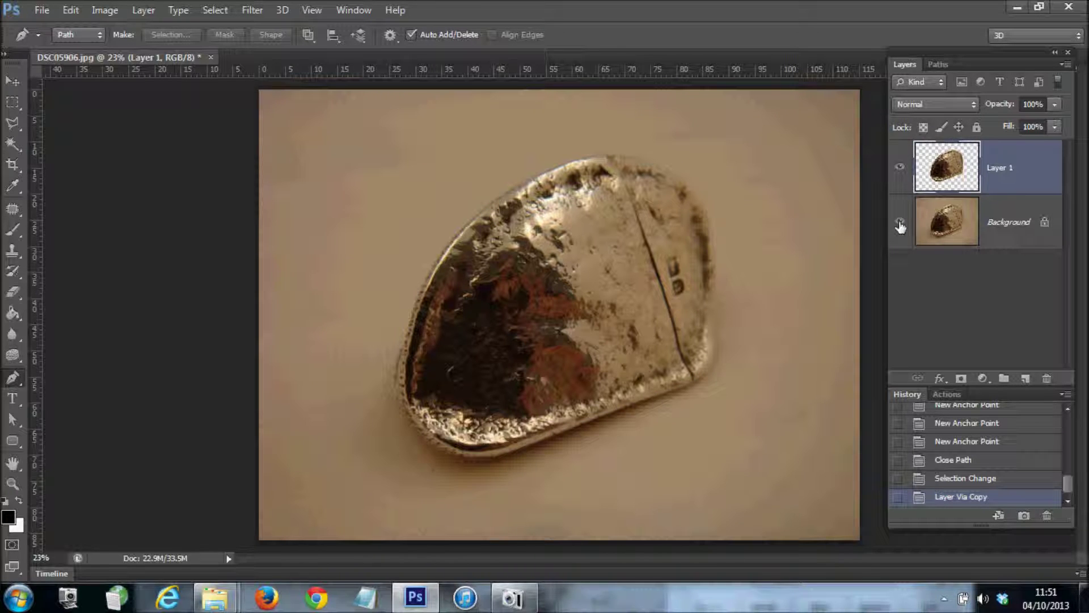
{"action": "left_click", "coordinate": [901, 225]}
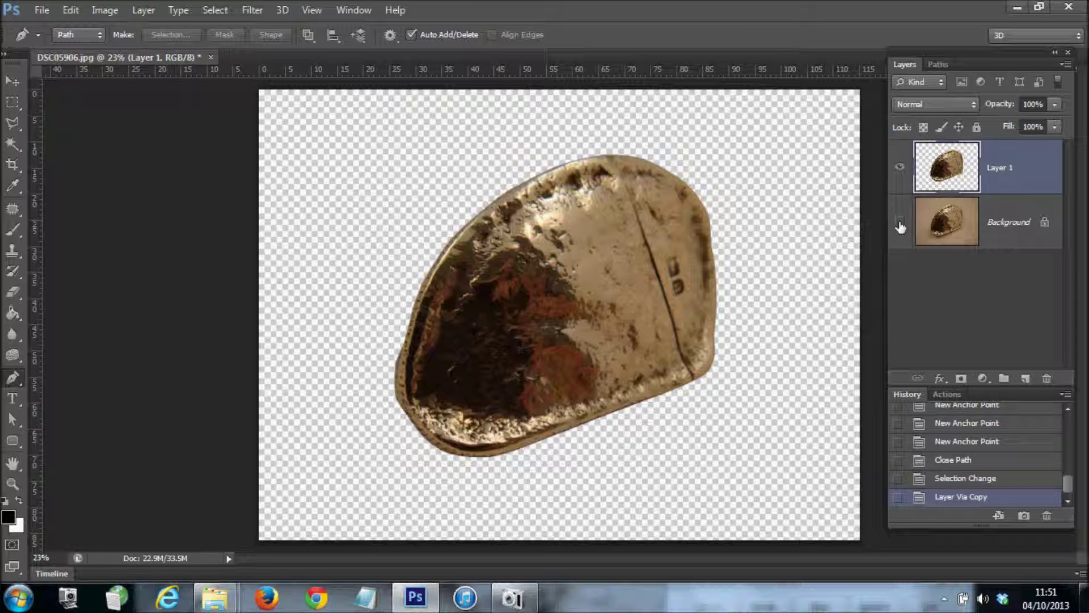
{"action": "left_click", "coordinate": [900, 226]}
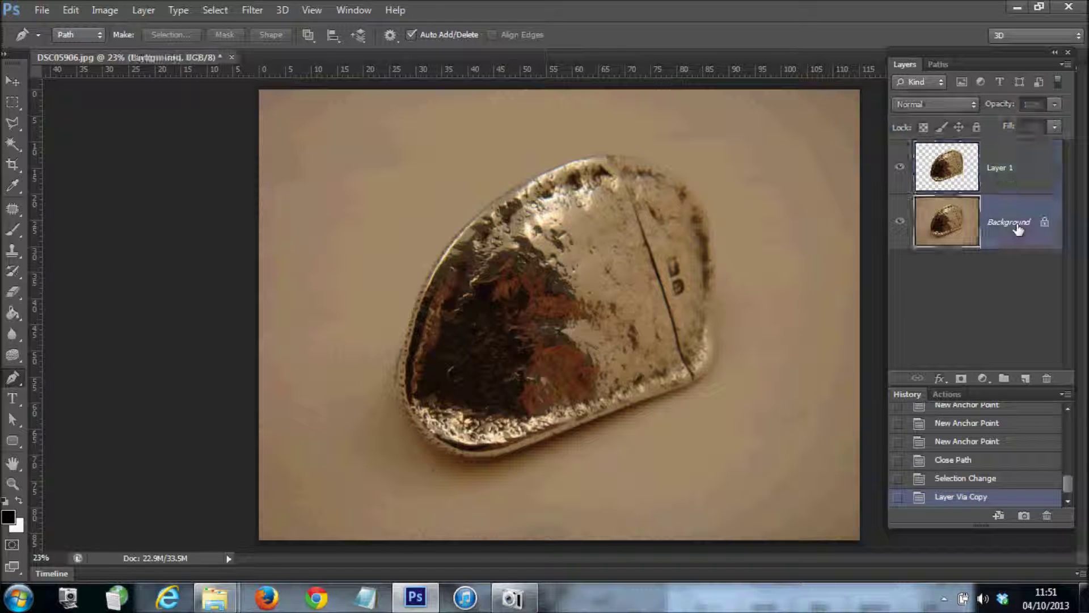
Add an empty Layer 2 above Background and make white the foreground colour.
{"action": "left_click", "coordinate": [1026, 380]}
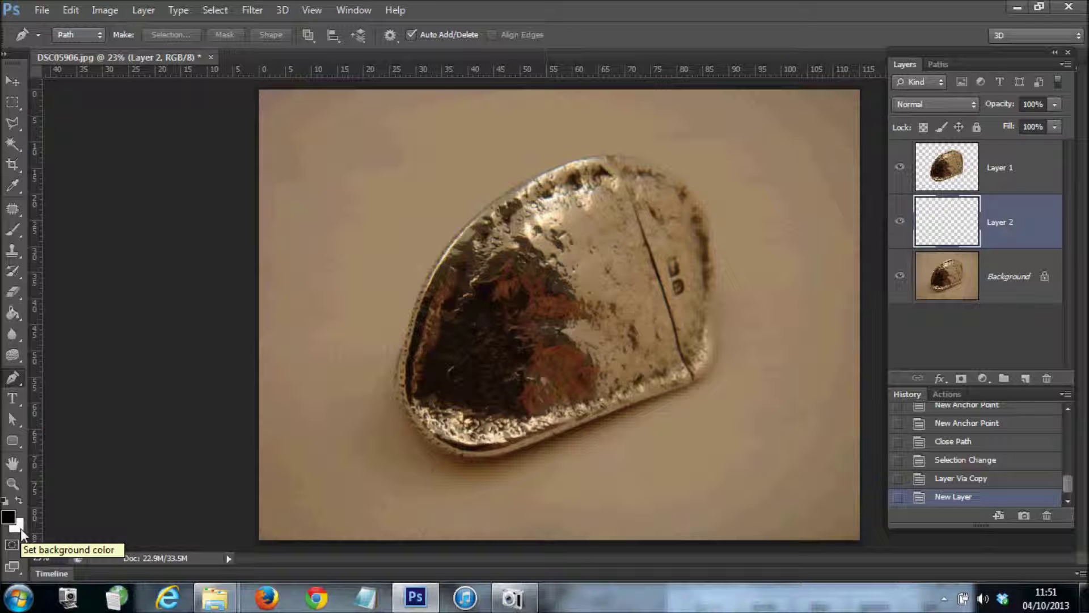
{"action": "key", "text": "x"}
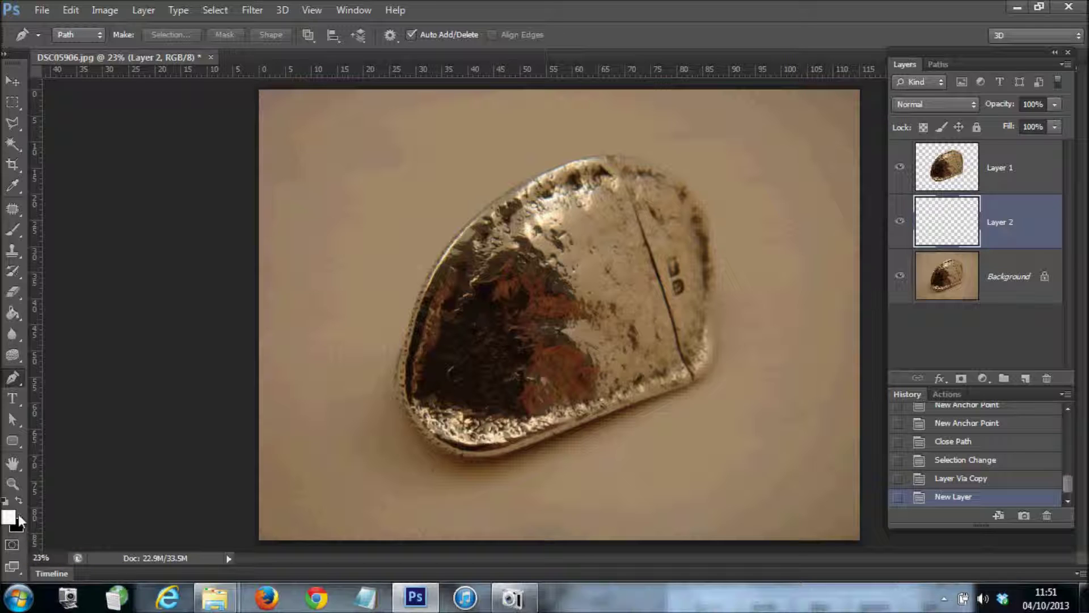
Fill Layer 2 with white using the Paint Bucket, then select Layer 1.
{"action": "left_click", "coordinate": [12, 320]}
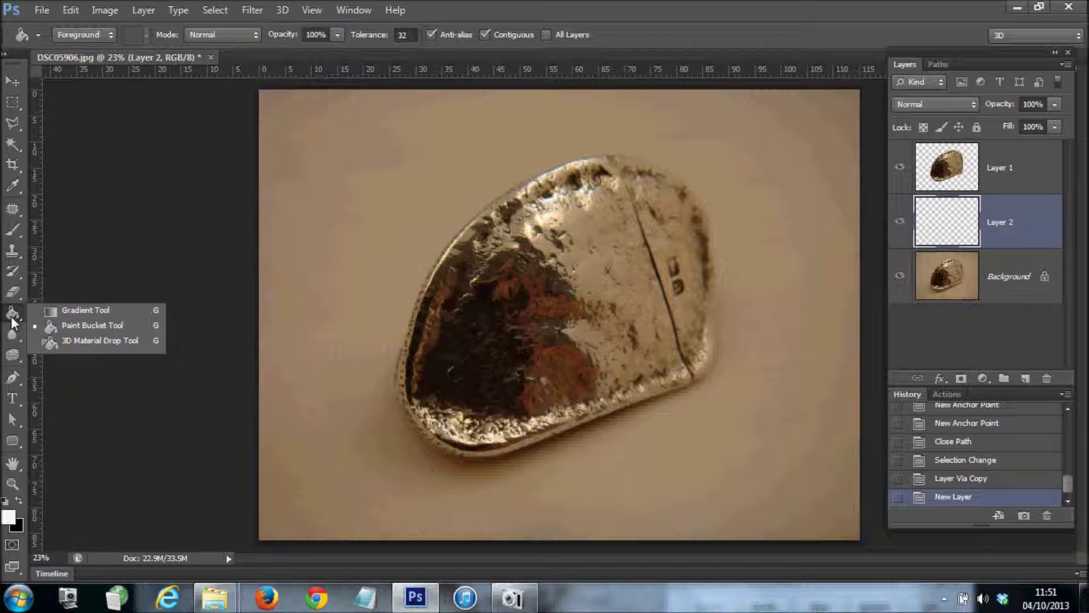
{"action": "left_click", "coordinate": [12, 319]}
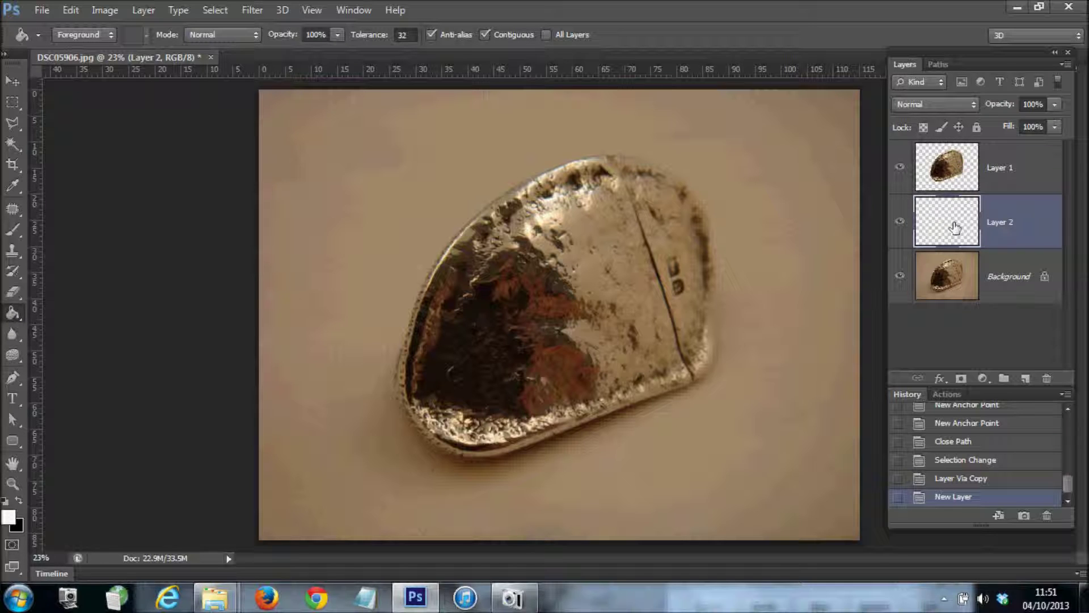
{"action": "left_click", "coordinate": [427, 159]}
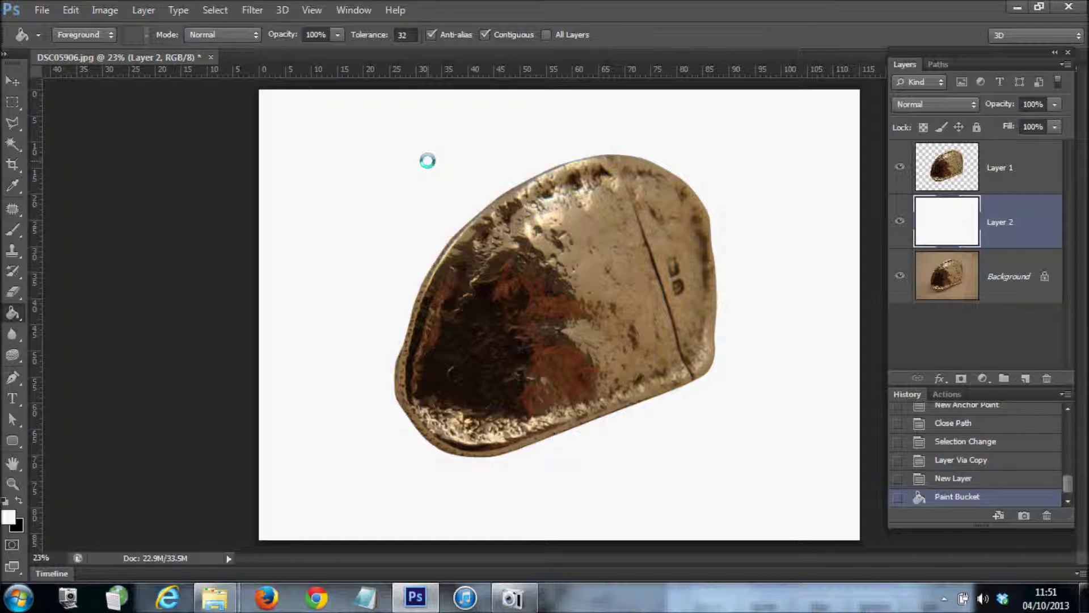
{"action": "left_click", "coordinate": [1007, 170]}
Rename Layer 1 to 'object'.
{"action": "double_click", "coordinate": [1005, 168]}
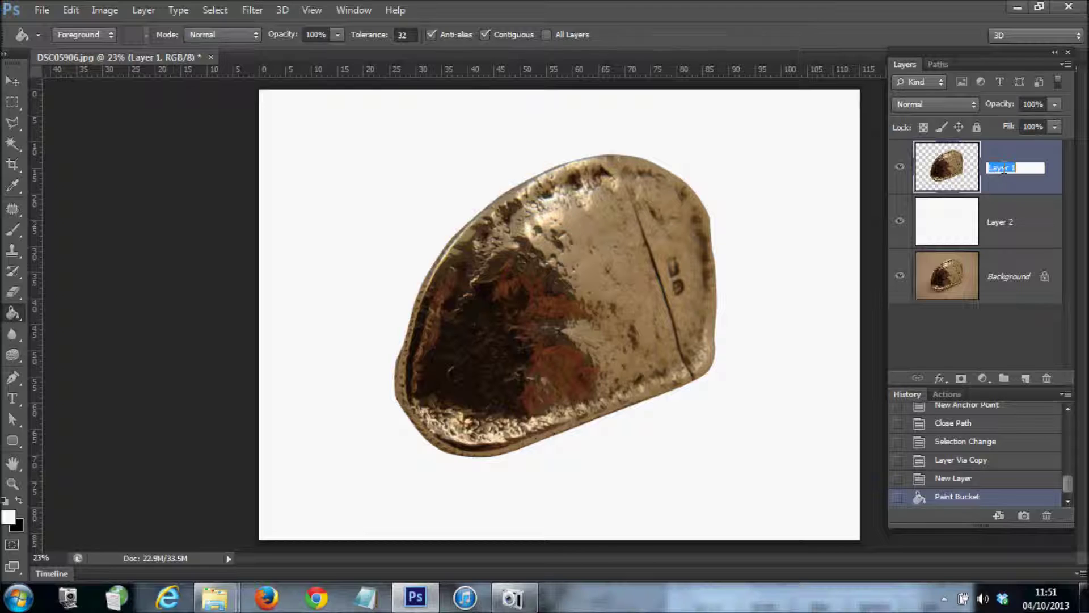
{"action": "type", "text": "ct"}
{"action": "key", "text": "Return"}
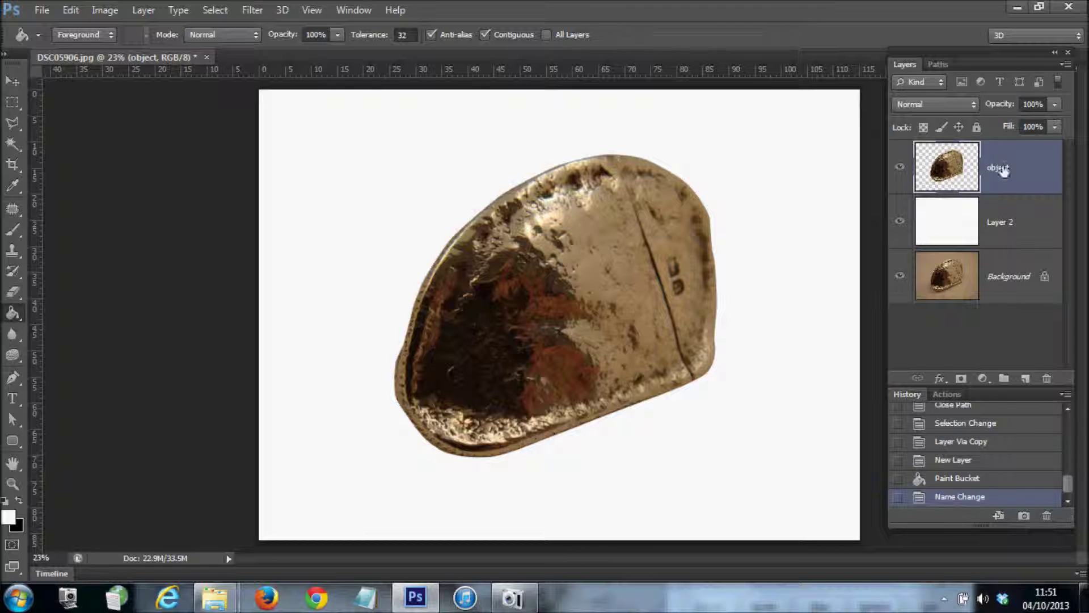
Load the object layer's pixels as a selection and add a layer mask from it.
{"action": "right_click", "coordinate": [957, 173]}
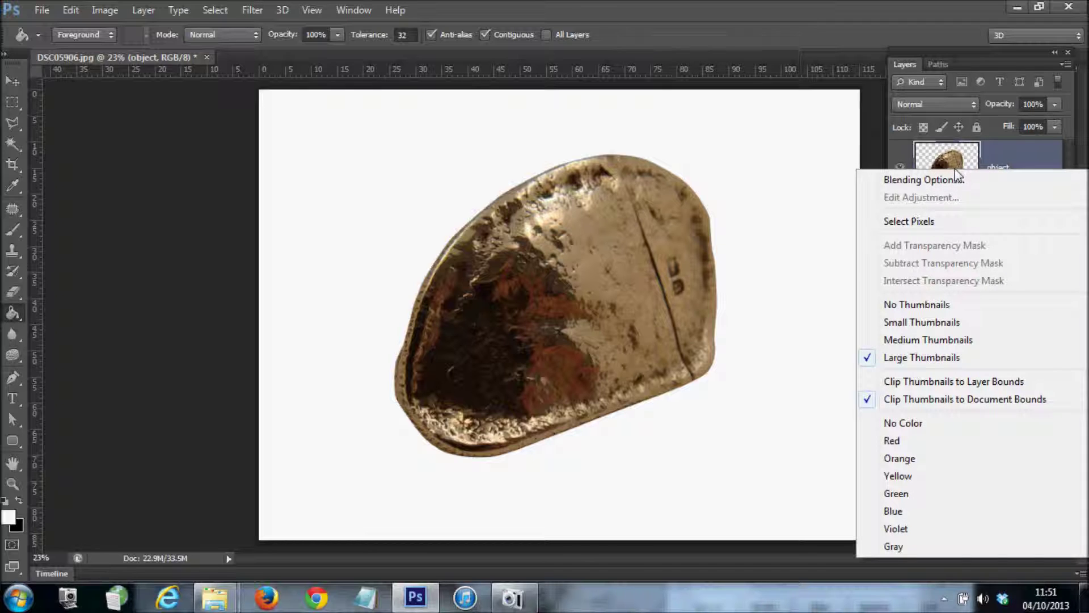
{"action": "left_click", "coordinate": [919, 222]}
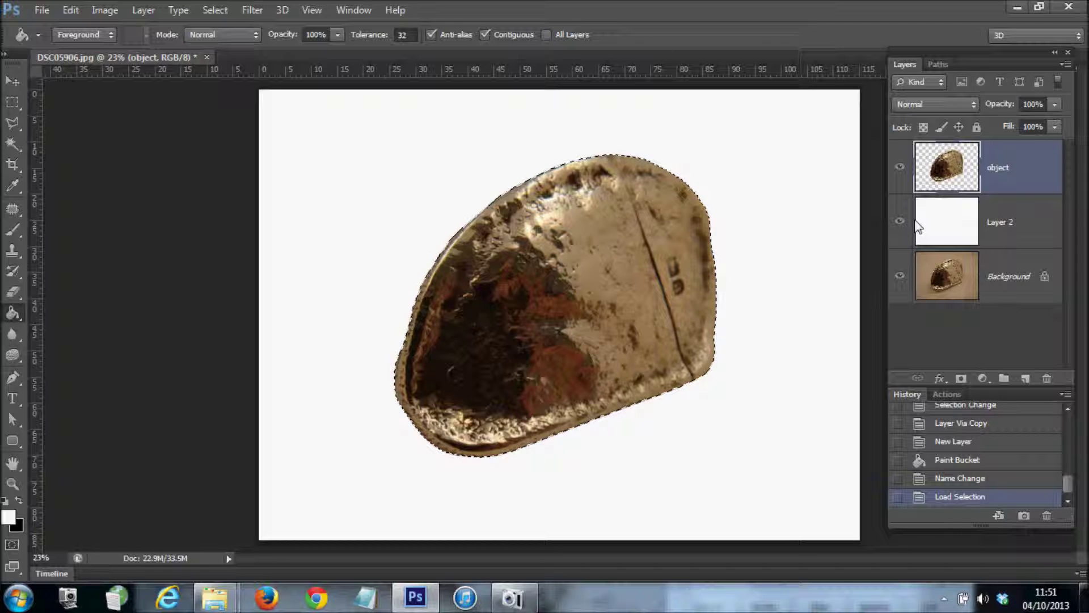
{"action": "left_click", "coordinate": [961, 379]}
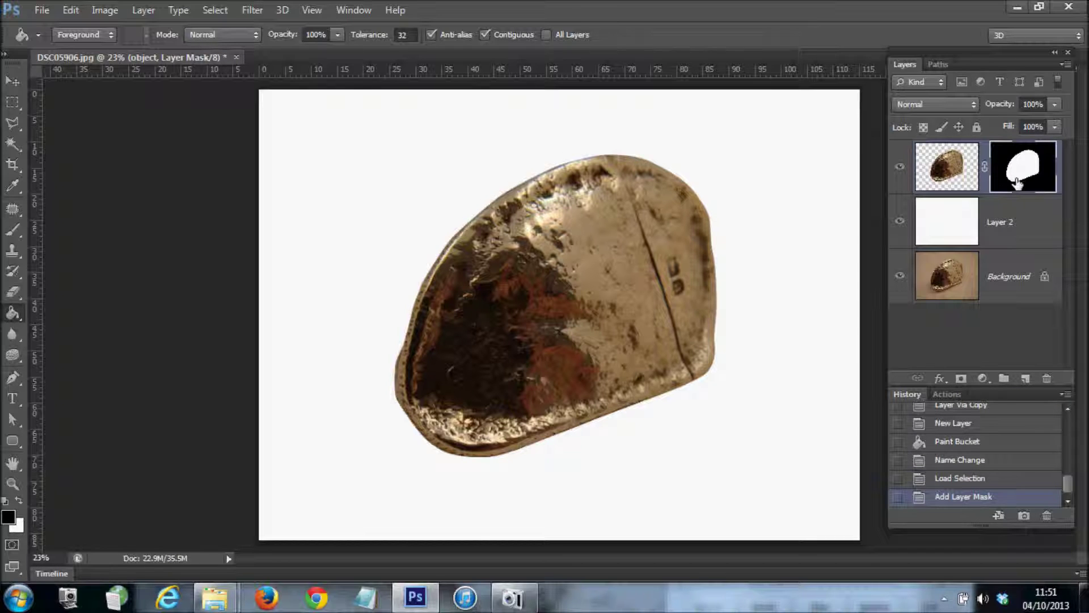
{"action": "left_click", "coordinate": [965, 180]}
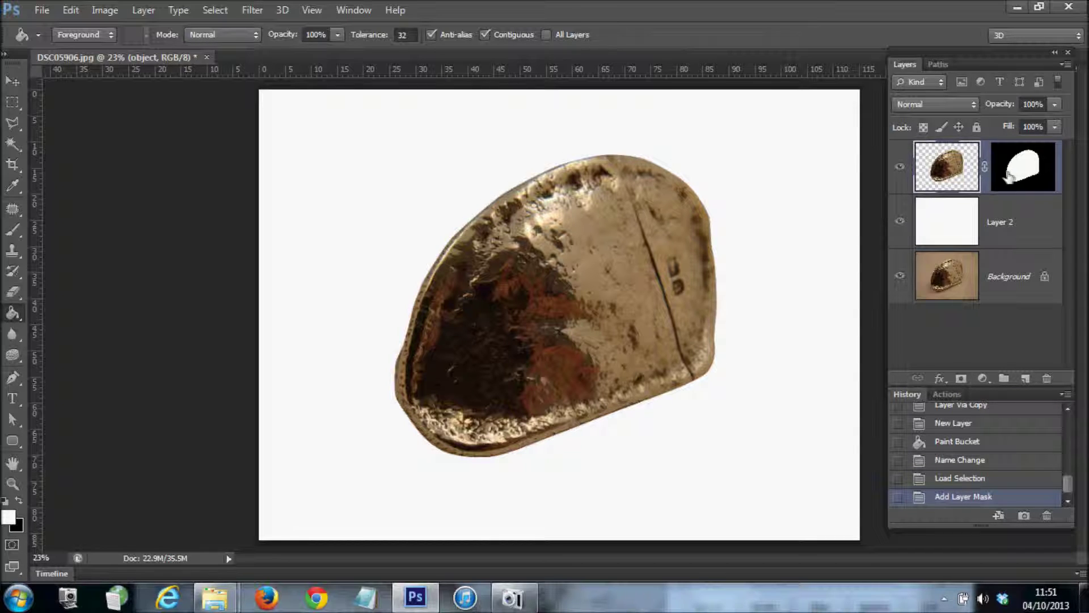
{"action": "left_click", "coordinate": [1010, 177]}
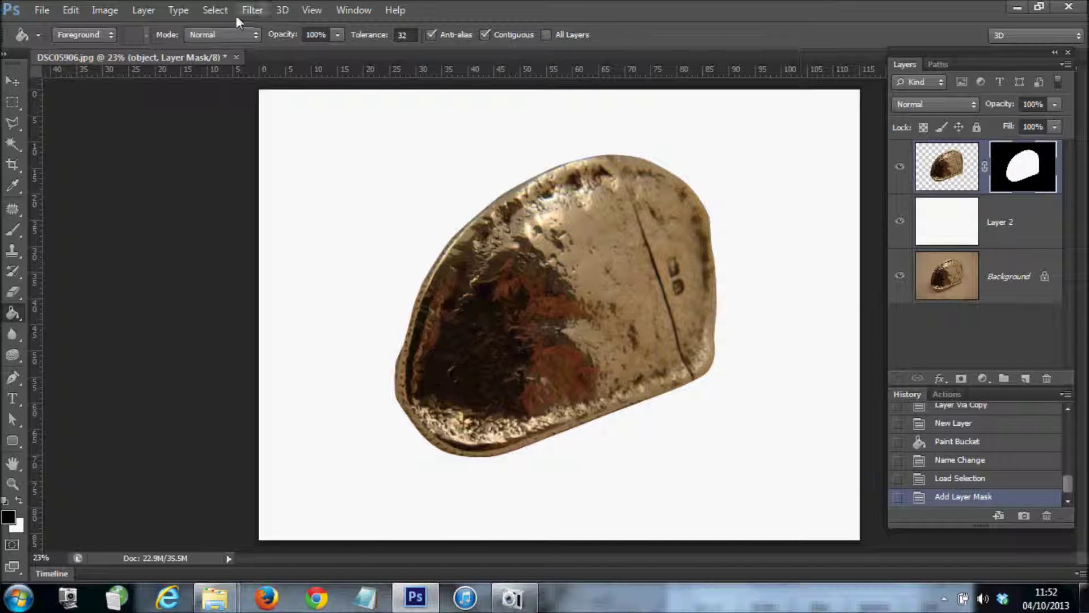
Soften the object's layer mask with a 2-pixel Gaussian Blur, applied twice.
{"action": "left_click", "coordinate": [12, 484]}
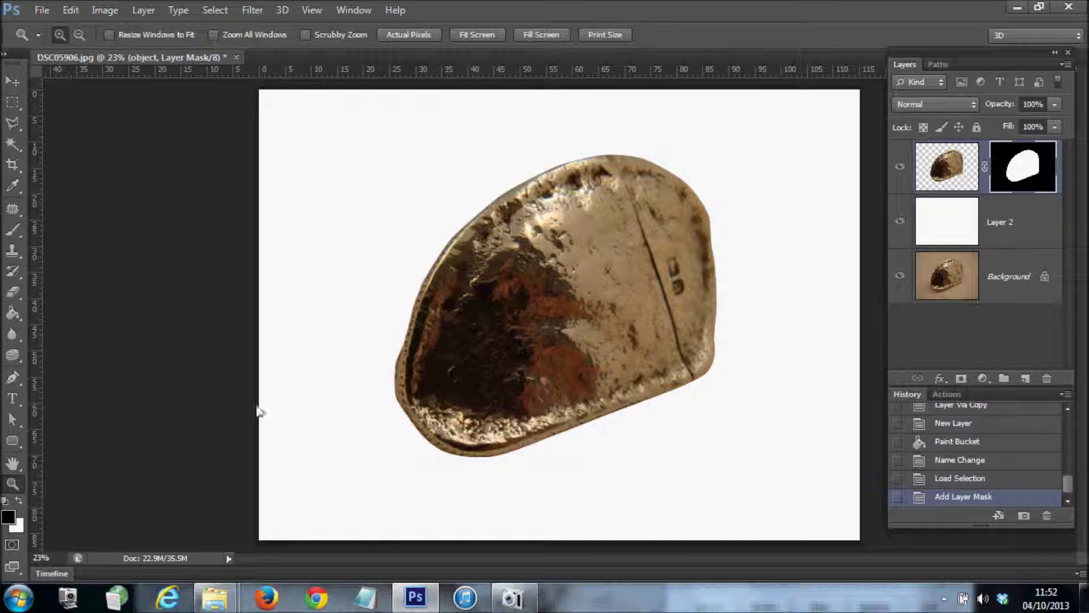
{"action": "left_click_drag", "start_coordinate": [460, 203], "coordinate": [551, 250]}
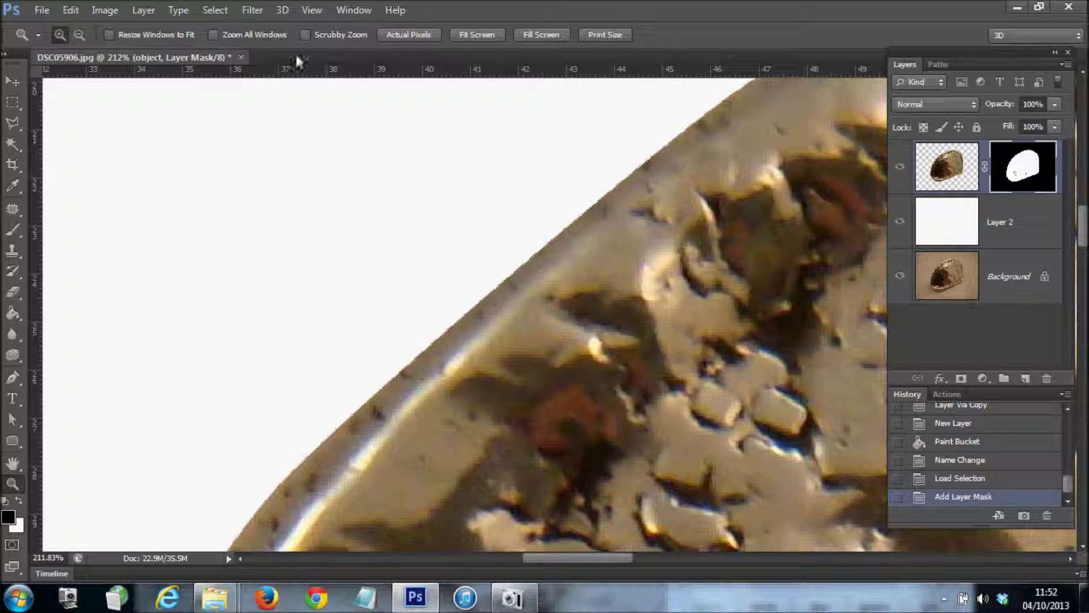
{"action": "left_click", "coordinate": [251, 16]}
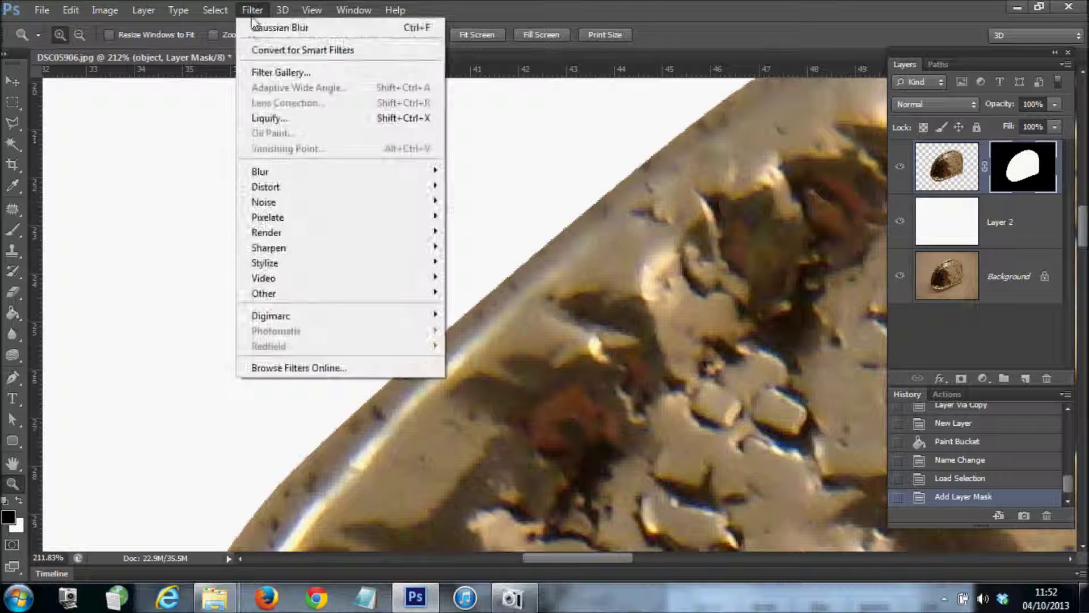
{"action": "mouse_move", "coordinate": [251, 172]}
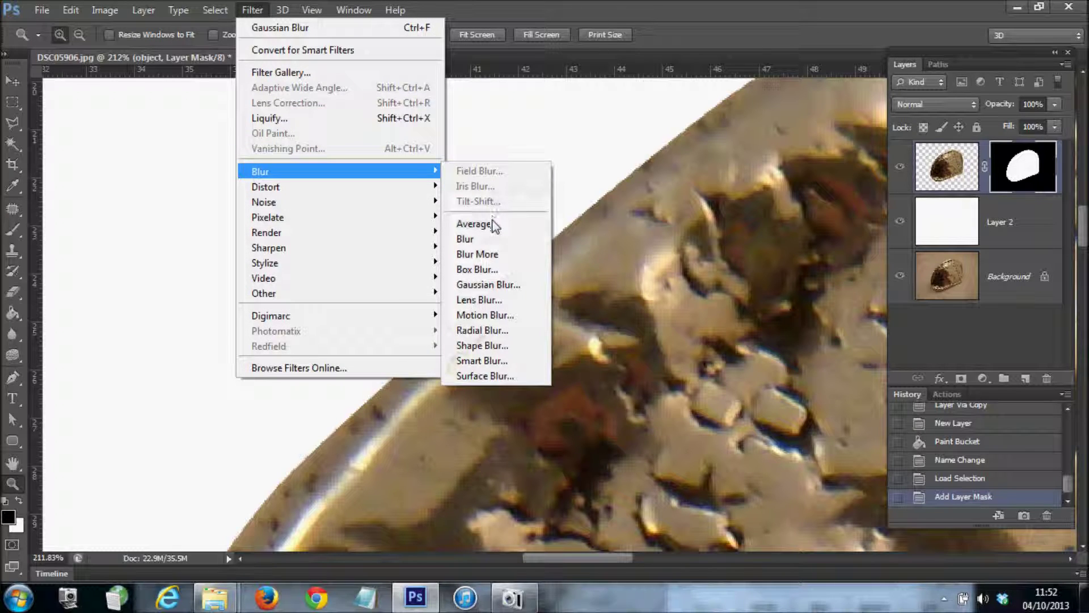
{"action": "left_click", "coordinate": [489, 285]}
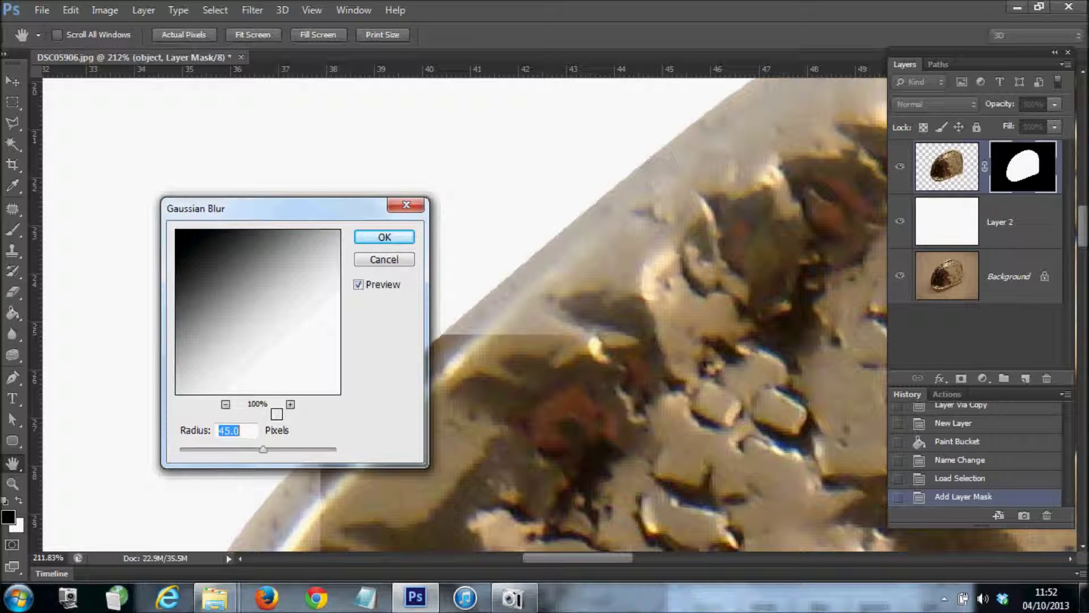
{"action": "type", "text": "2"}
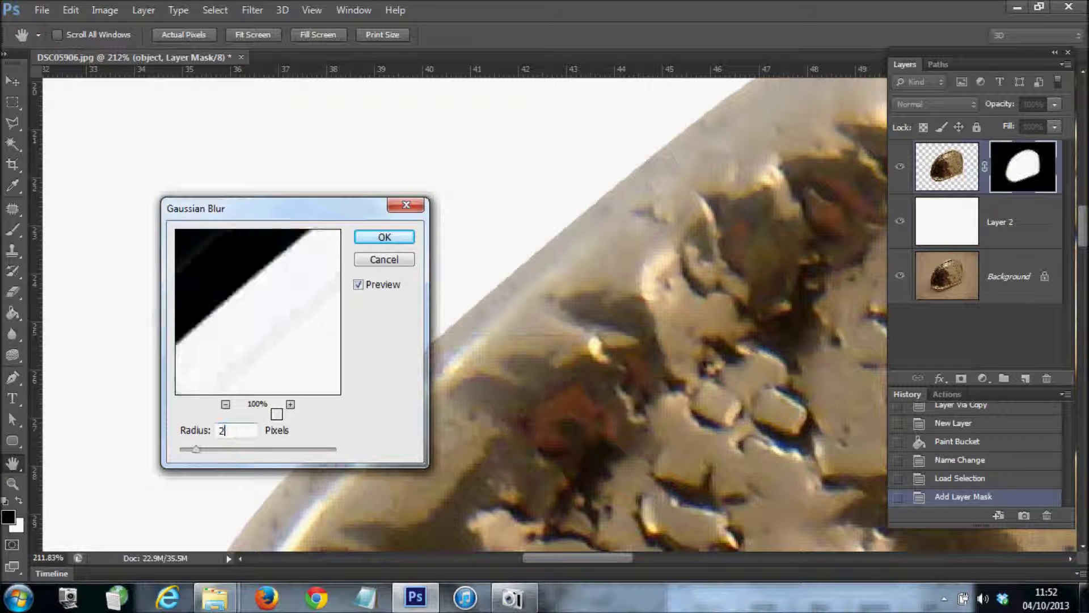
{"action": "left_click", "coordinate": [382, 238]}
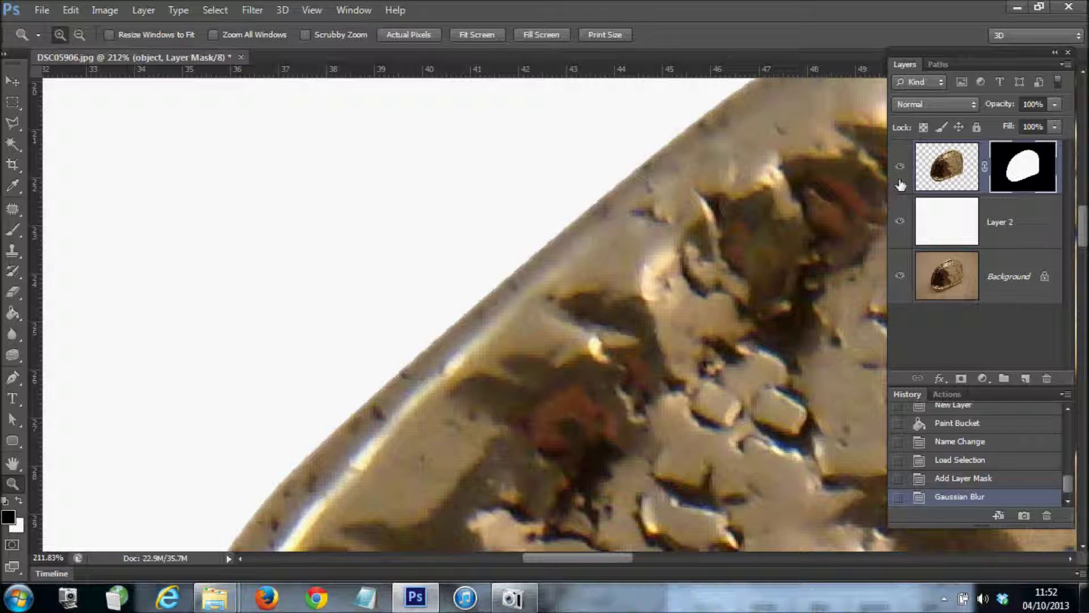
{"action": "left_click", "coordinate": [253, 10]}
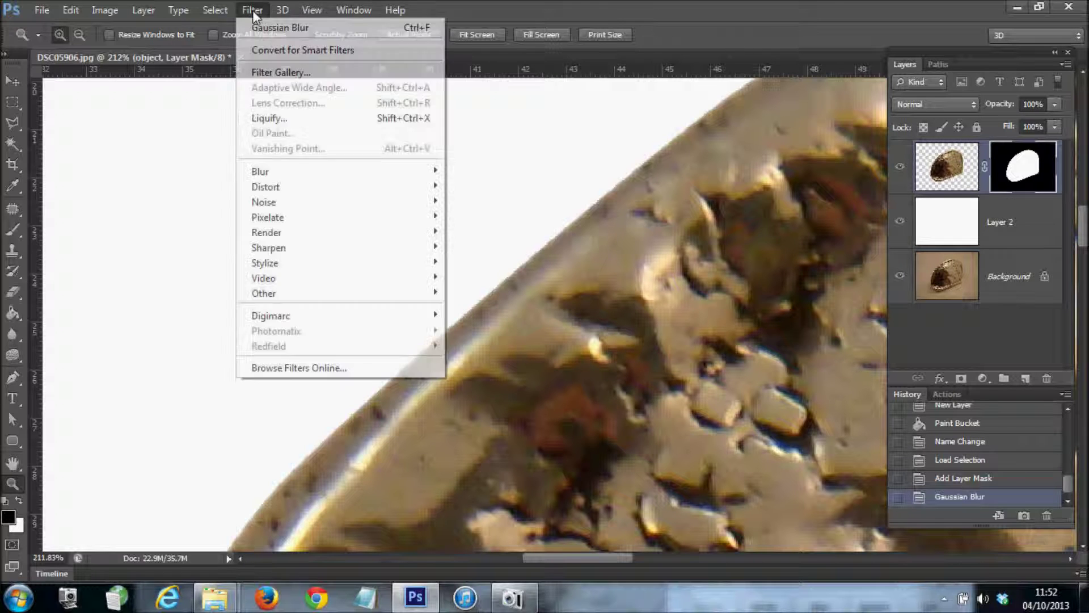
{"action": "left_click", "coordinate": [263, 25]}
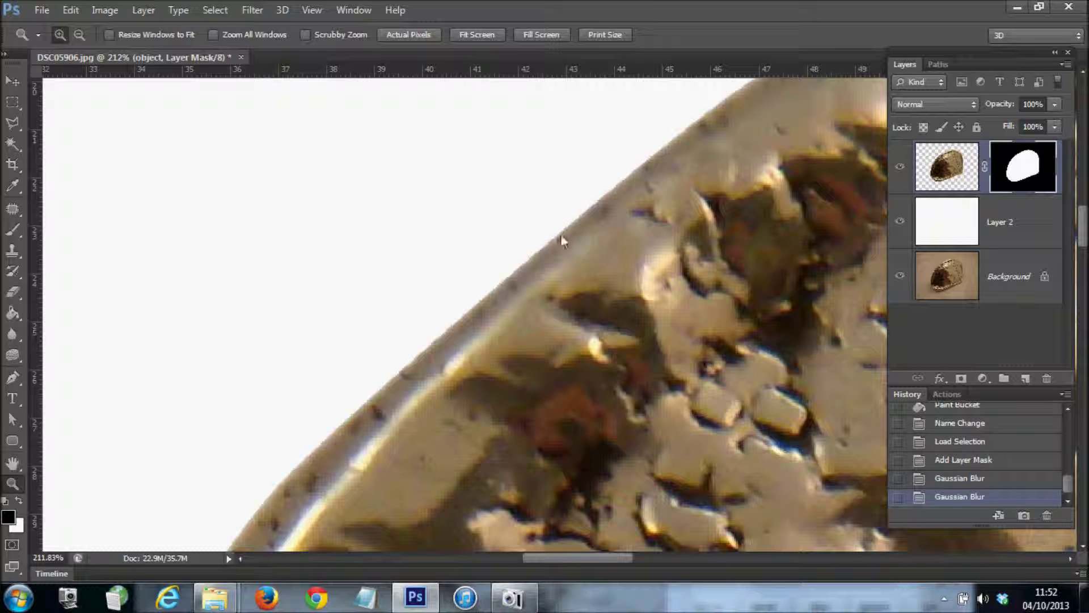
Apply the layer mask permanently to the object layer and fit the image in the window.
{"action": "left_click", "coordinate": [939, 180]}
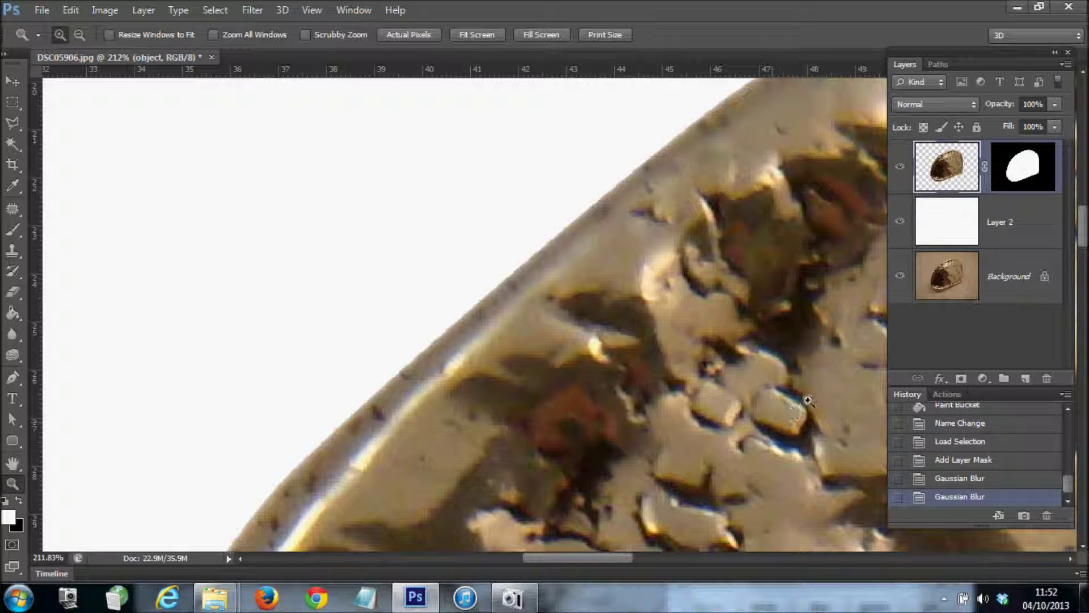
{"action": "left_click", "coordinate": [1016, 162]}
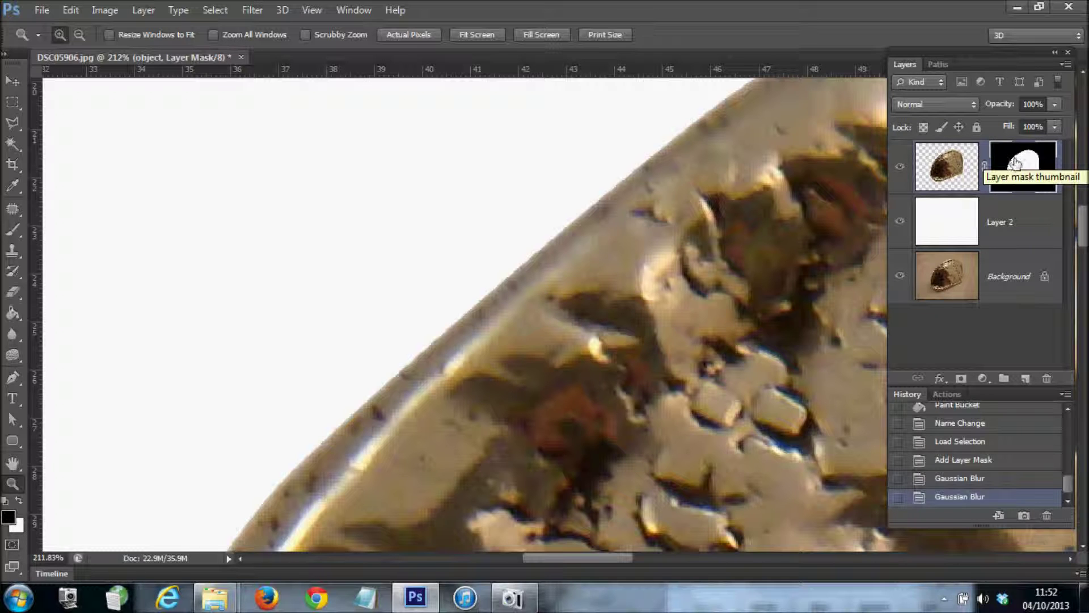
{"action": "right_click", "coordinate": [1014, 161]}
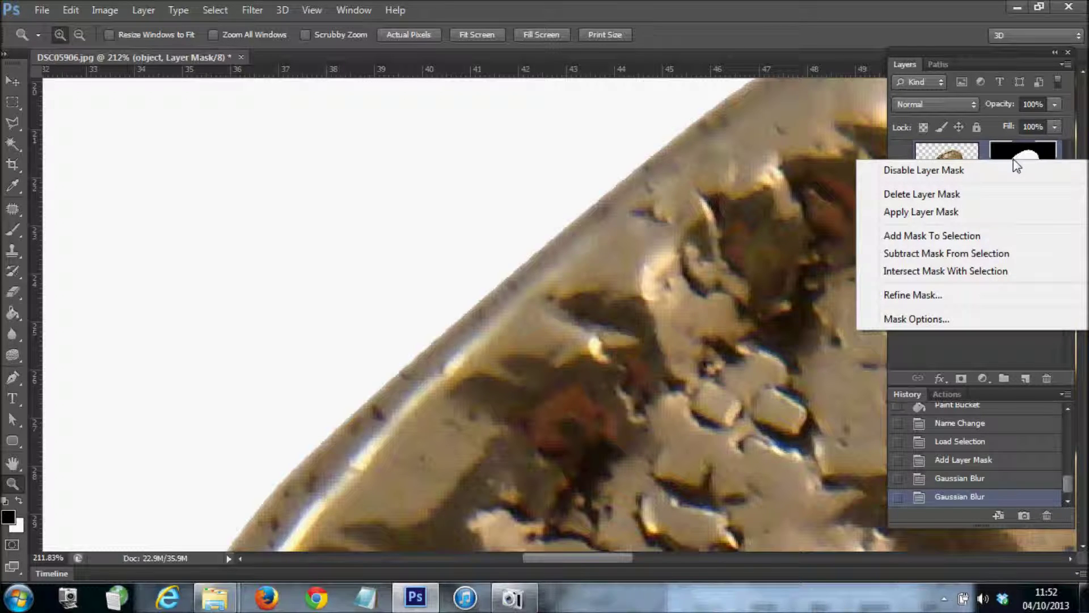
{"action": "left_click", "coordinate": [974, 215]}
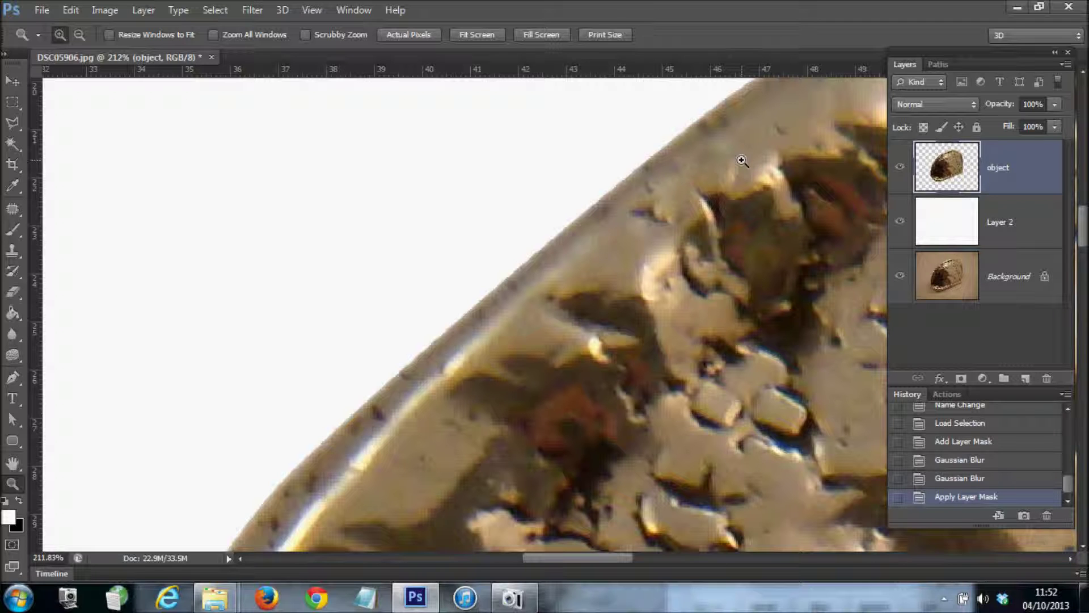
{"action": "key", "text": "ctrl+0"}
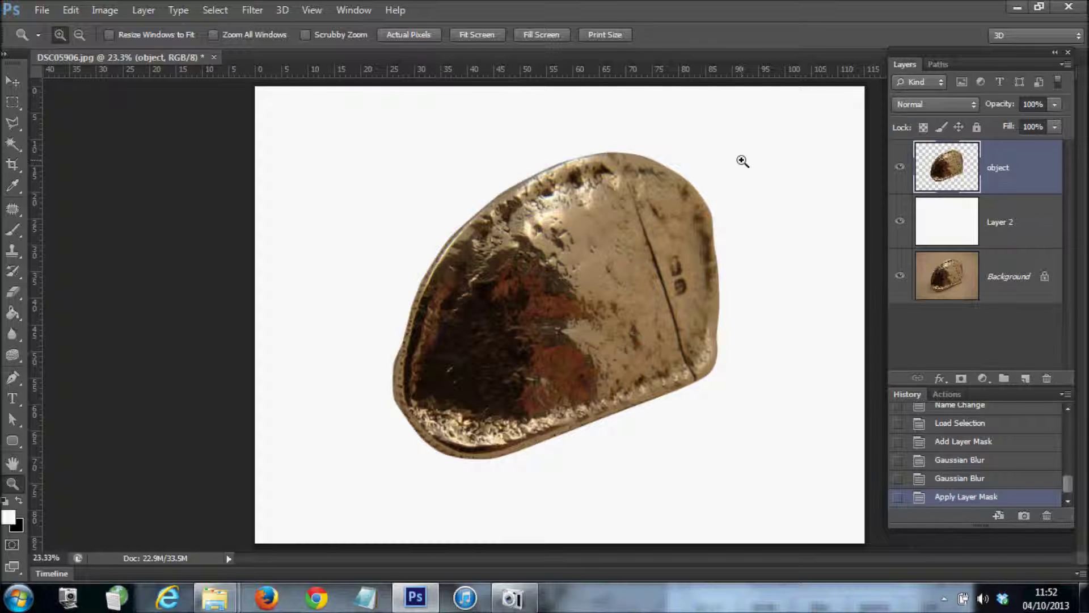
Select the object's pixels and add a new layer above Layer 2, below the object.
{"action": "right_click", "coordinate": [951, 165]}
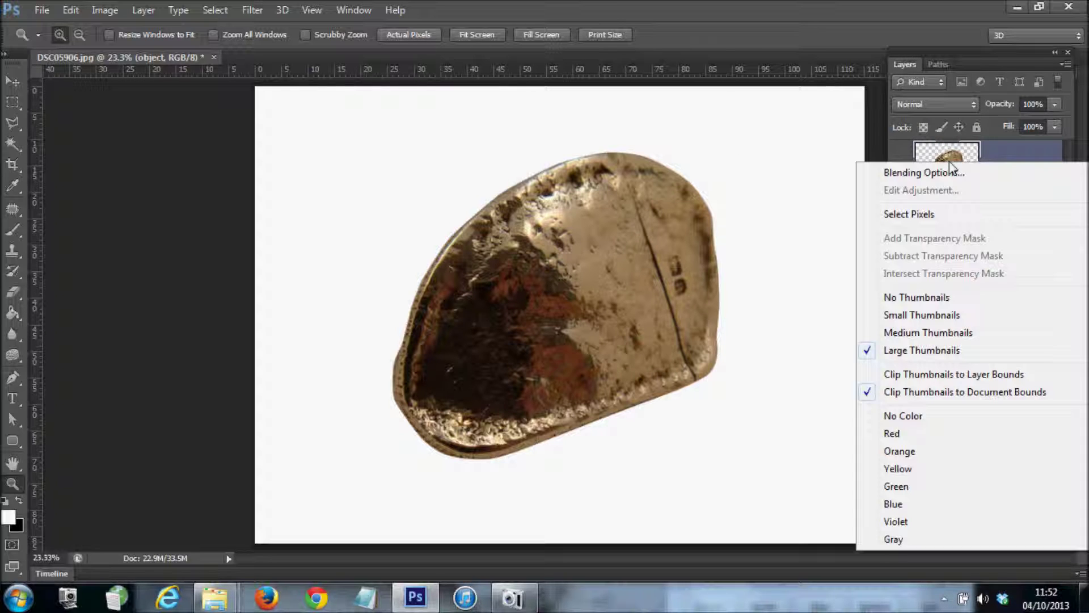
{"action": "left_click", "coordinate": [928, 214]}
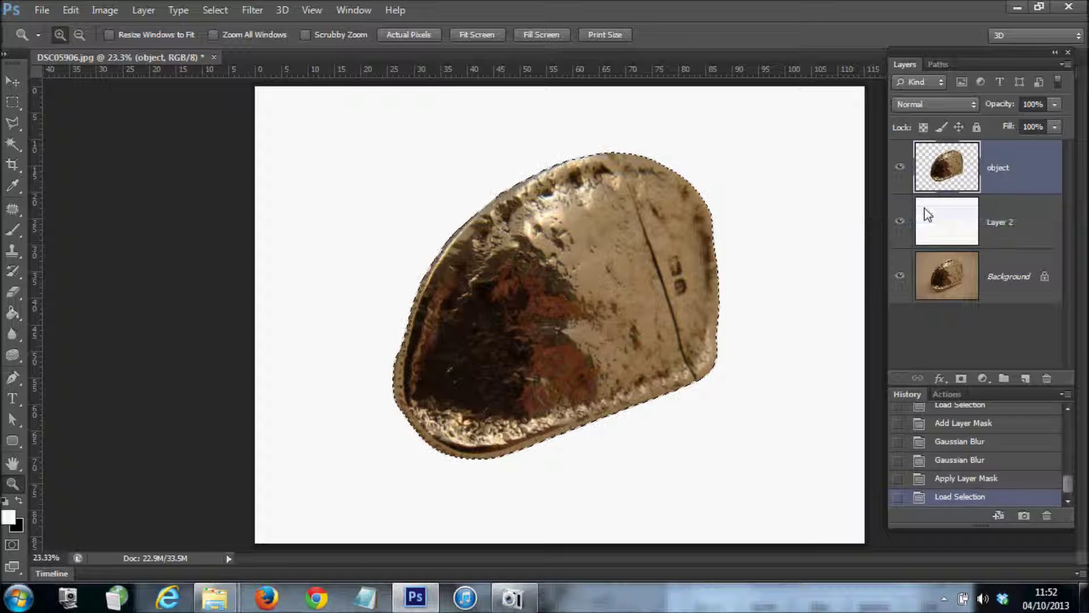
{"action": "left_click", "coordinate": [996, 233]}
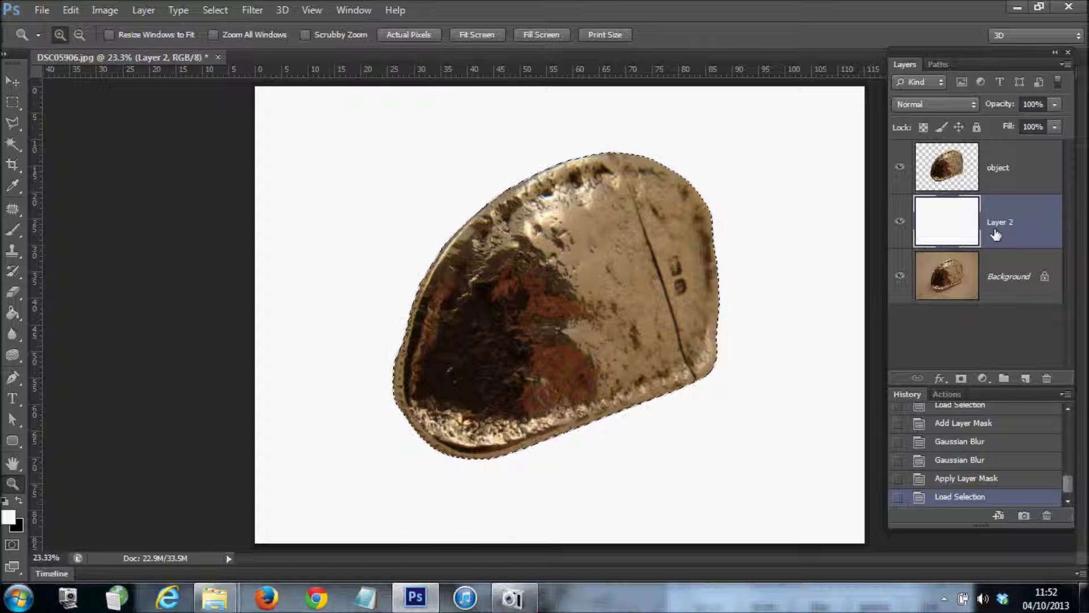
{"action": "left_click", "coordinate": [1025, 378]}
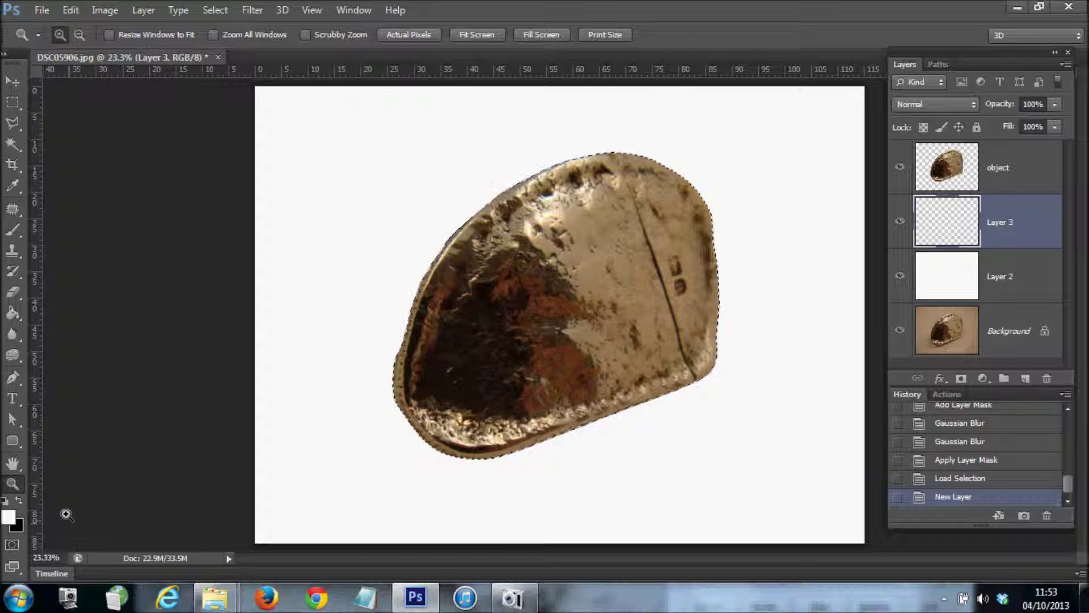
Fill the object-shaped selection with black using the Paint Bucket, then deselect.
{"action": "key", "text": "d"}
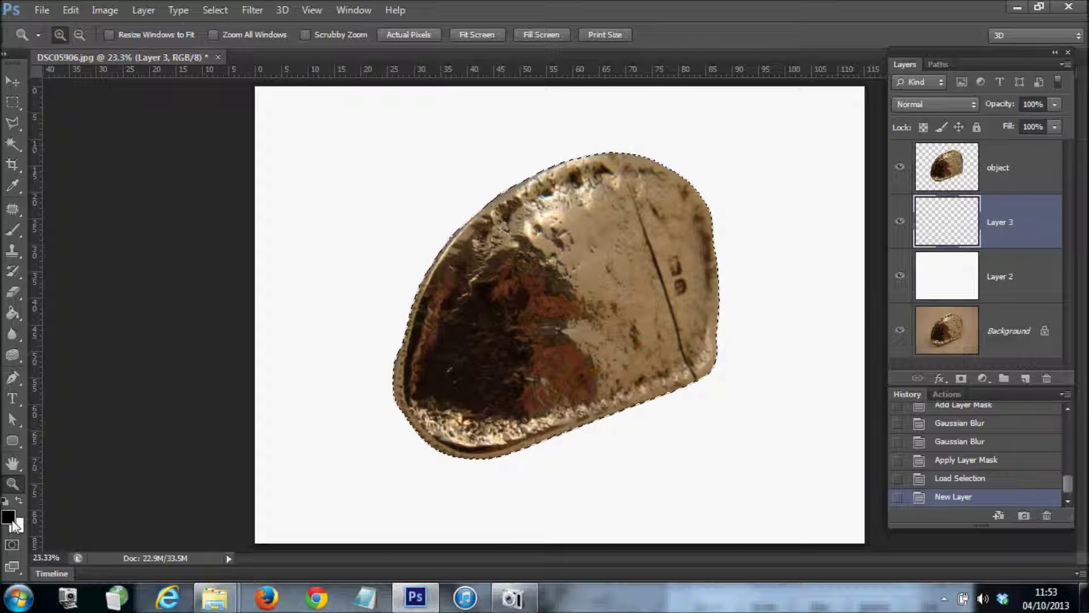
{"action": "left_click", "coordinate": [14, 312]}
{"action": "left_click", "coordinate": [481, 313]}
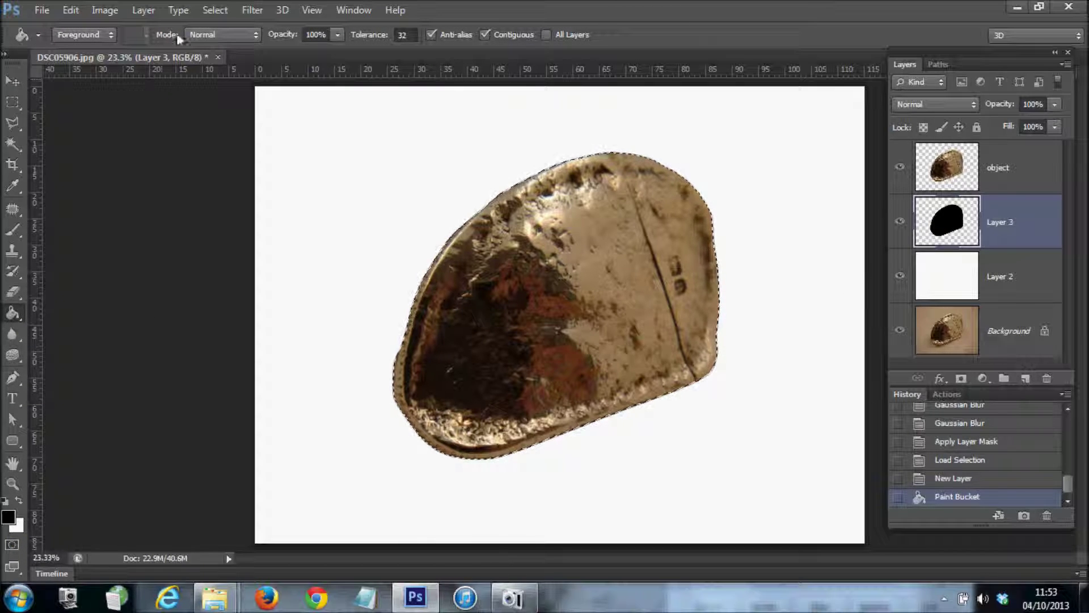
{"action": "left_click", "coordinate": [216, 10]}
{"action": "left_click", "coordinate": [228, 41]}
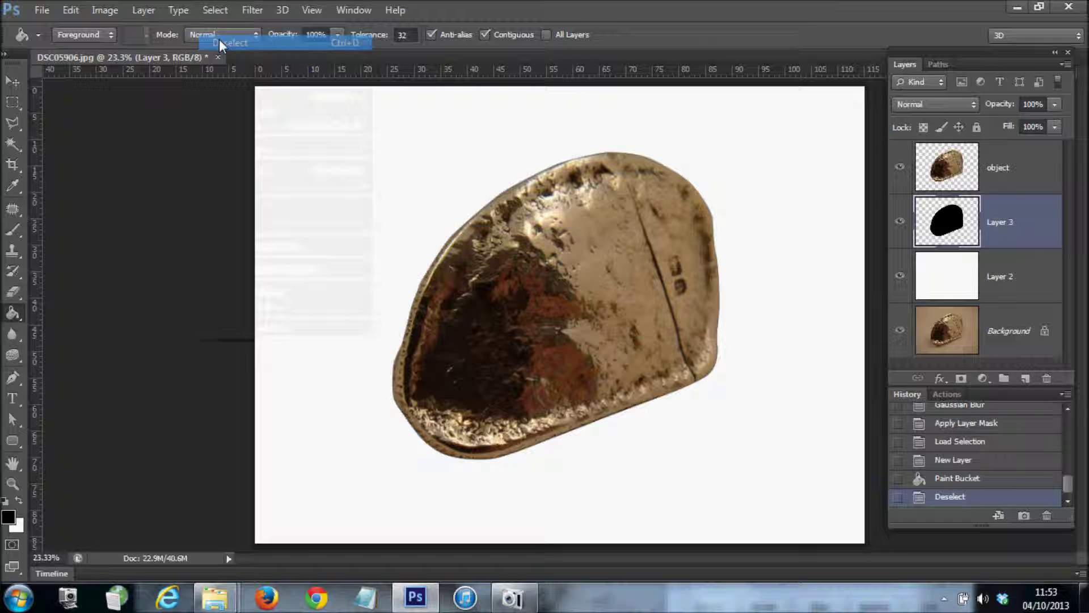
Toggle the object layer's visibility to check the black silhouette, leaving it visible.
{"action": "left_click", "coordinate": [900, 168]}
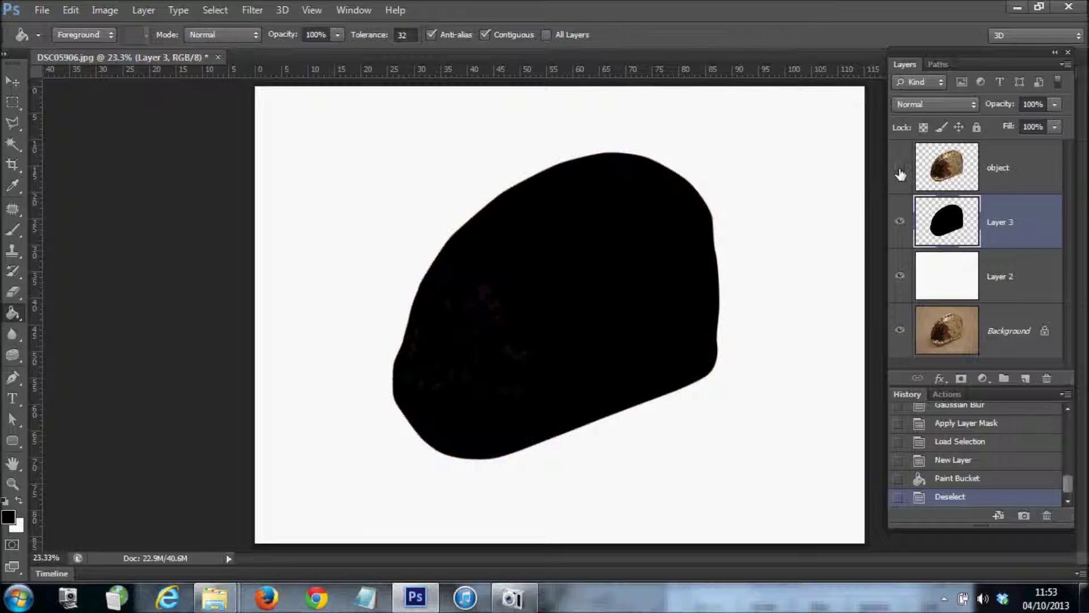
{"action": "left_click", "coordinate": [901, 169]}
{"action": "left_click", "coordinate": [901, 169]}
{"action": "left_click", "coordinate": [901, 169]}
Rename Layer 3 to 'shadow'.
{"action": "double_click", "coordinate": [998, 222]}
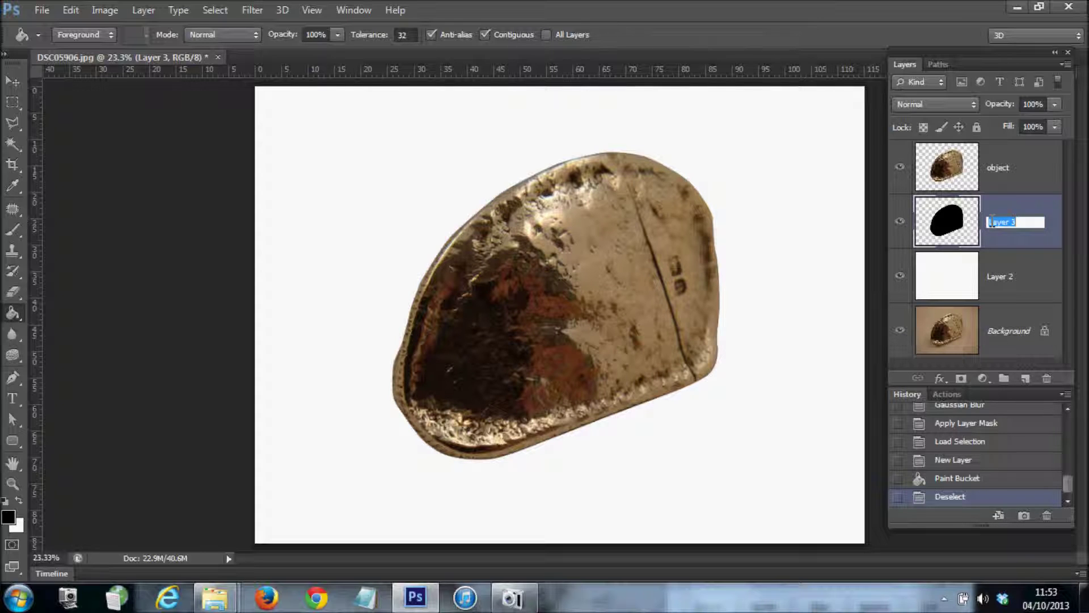
{"action": "type", "text": "shadow"}
{"action": "key", "text": "Return"}
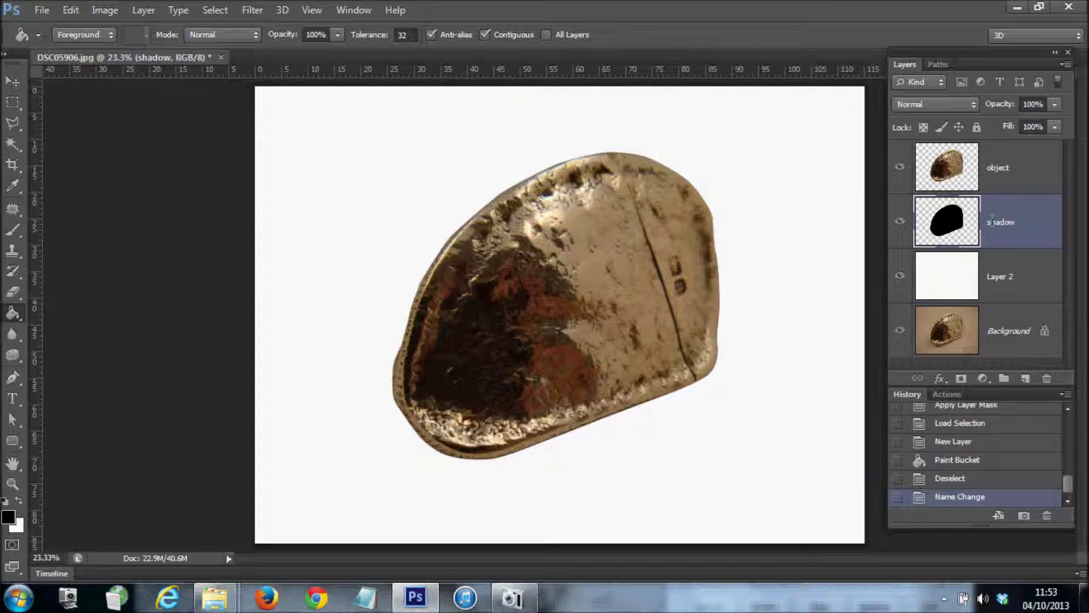
{"action": "left_click", "coordinate": [13, 83]}
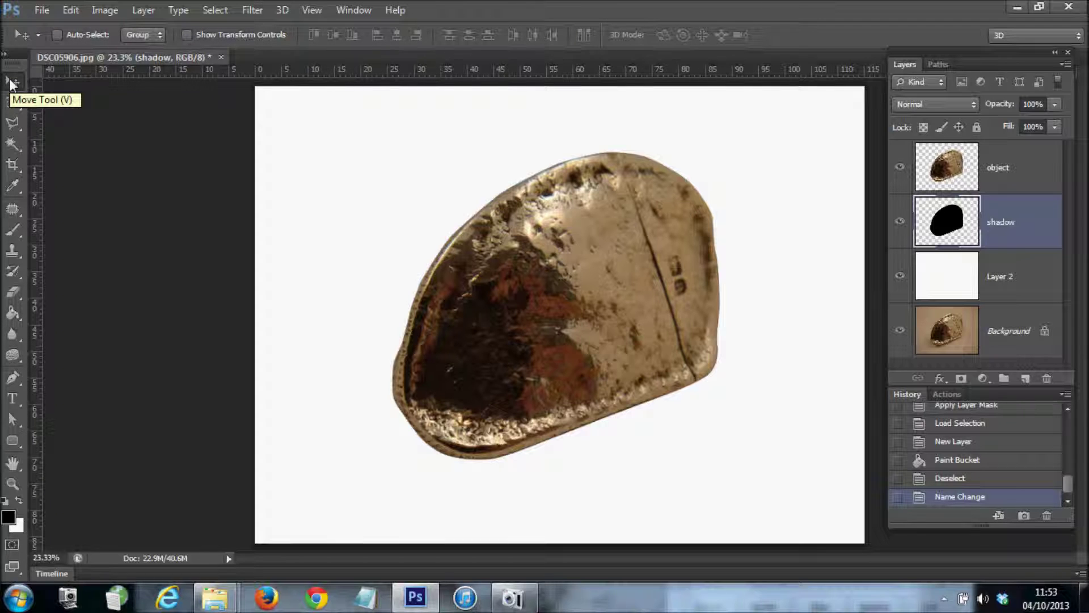
Shift the shadow layer down-right, apply a radius-50 Gaussian Blur, and select its Opacity value.
{"action": "left_click_drag", "start_coordinate": [514, 337], "coordinate": [530, 351]}
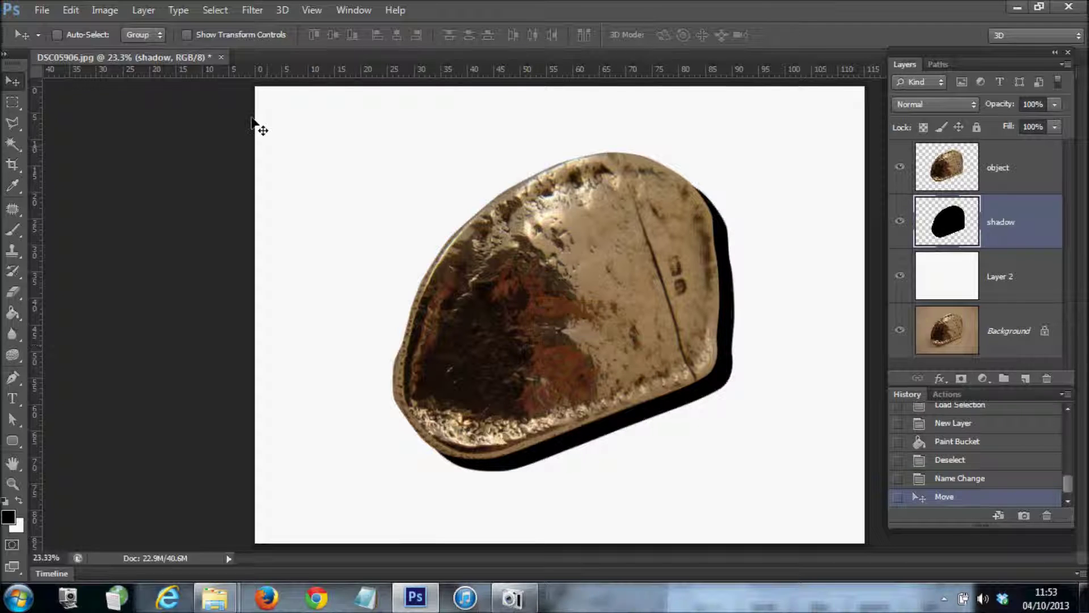
{"action": "left_click", "coordinate": [216, 17]}
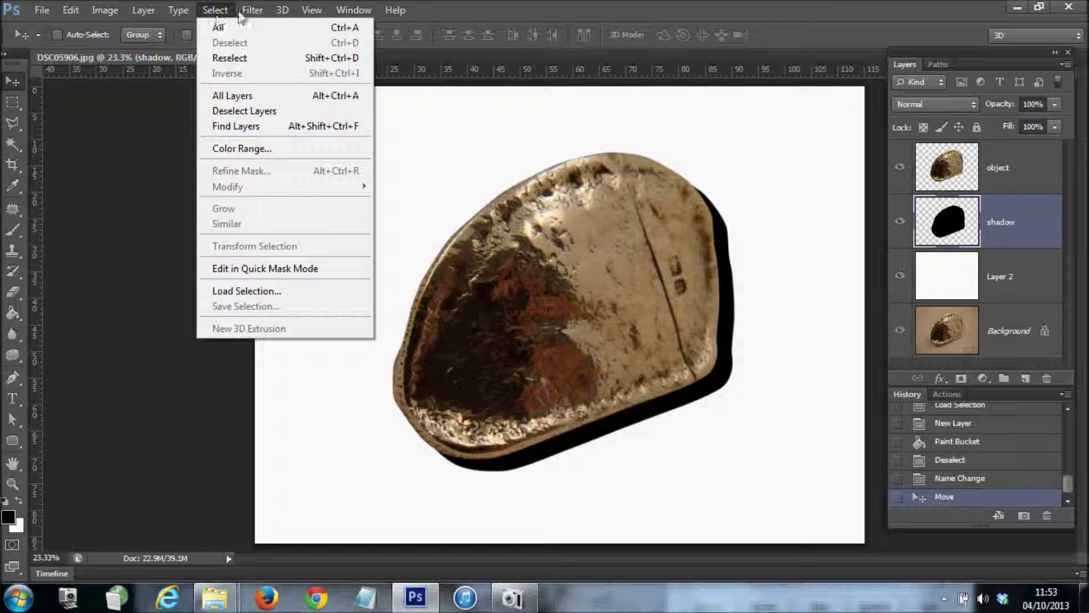
{"action": "mouse_move", "coordinate": [248, 16]}
{"action": "mouse_move", "coordinate": [267, 171]}
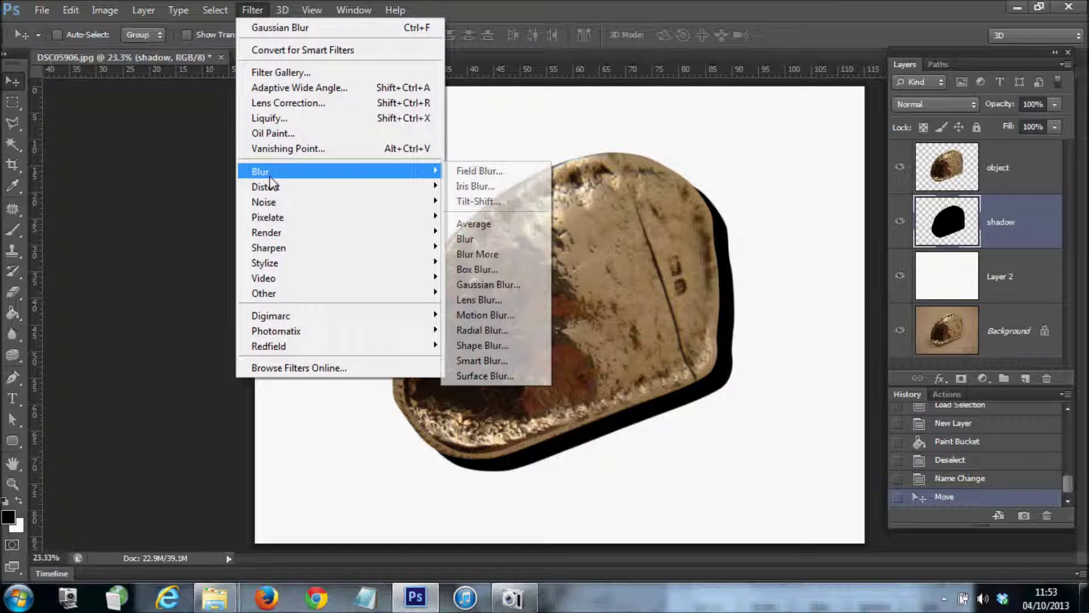
{"action": "left_click", "coordinate": [472, 283]}
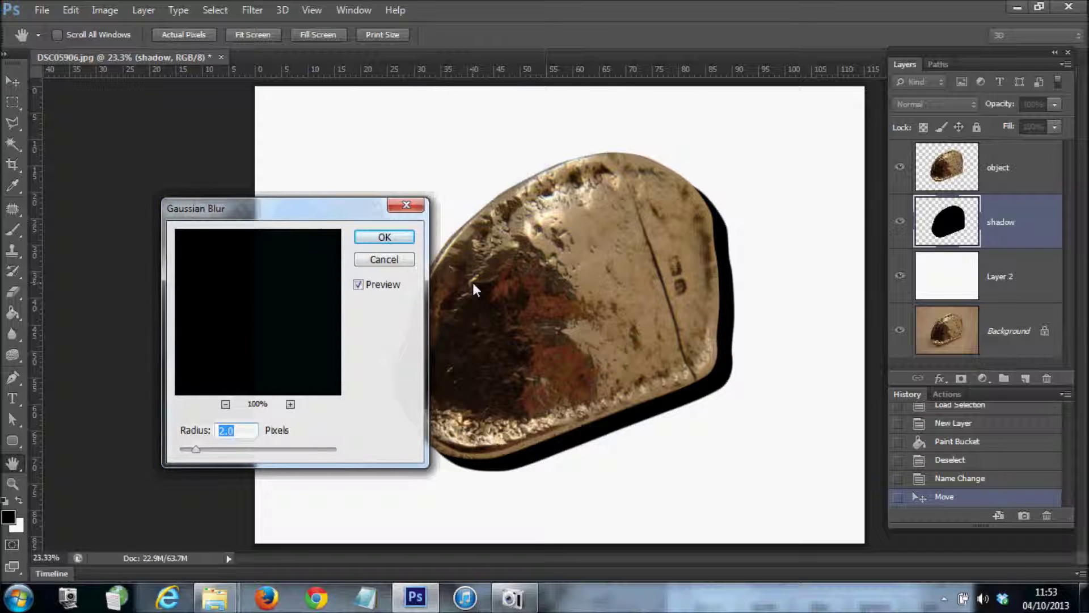
{"action": "type", "text": "50"}
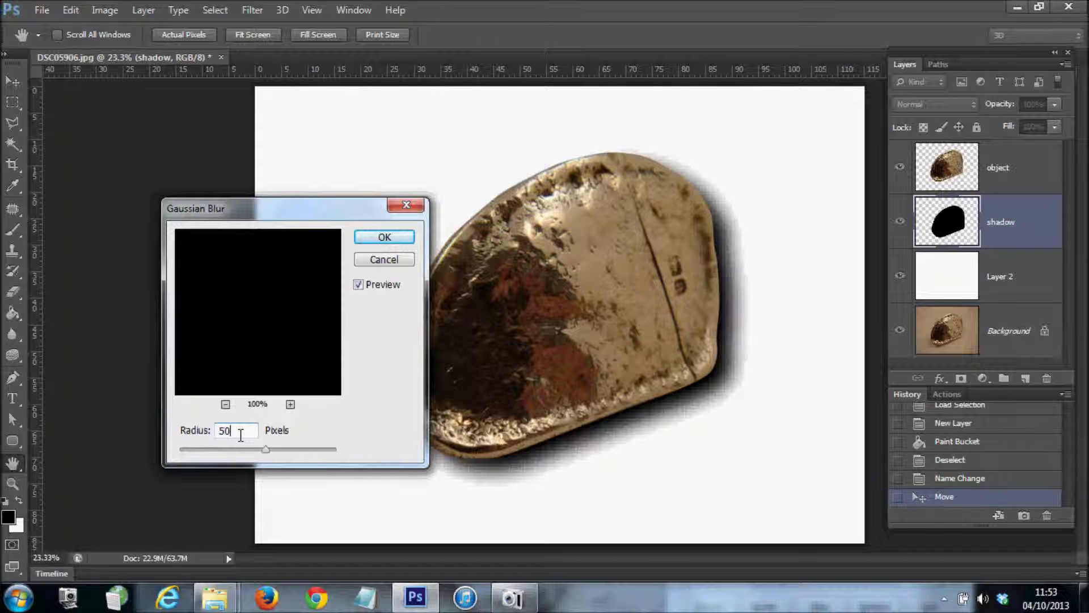
{"action": "left_click", "coordinate": [381, 240]}
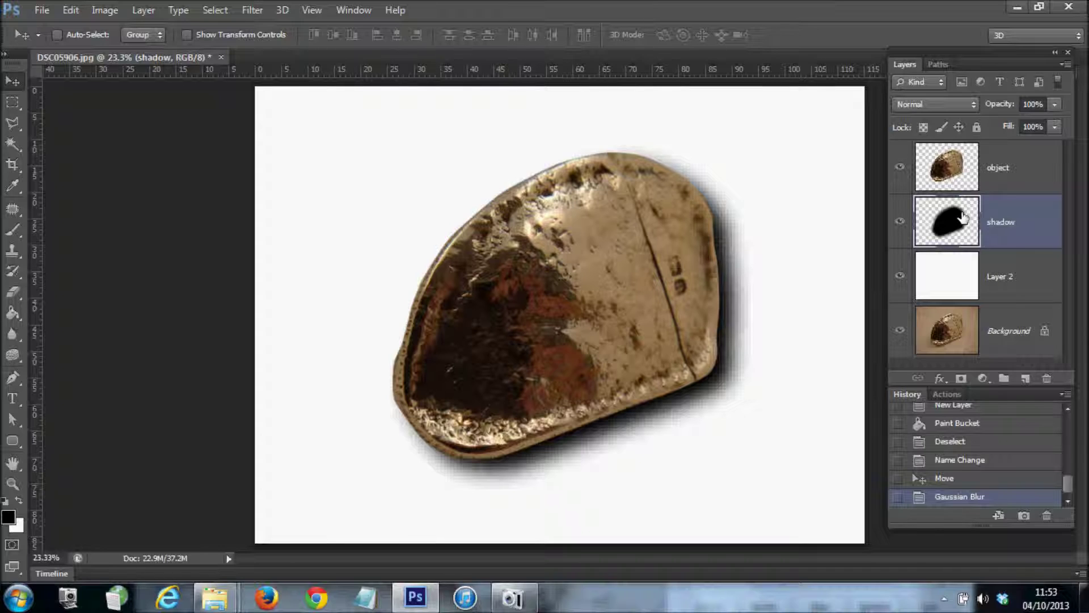
{"action": "left_click", "coordinate": [1054, 105]}
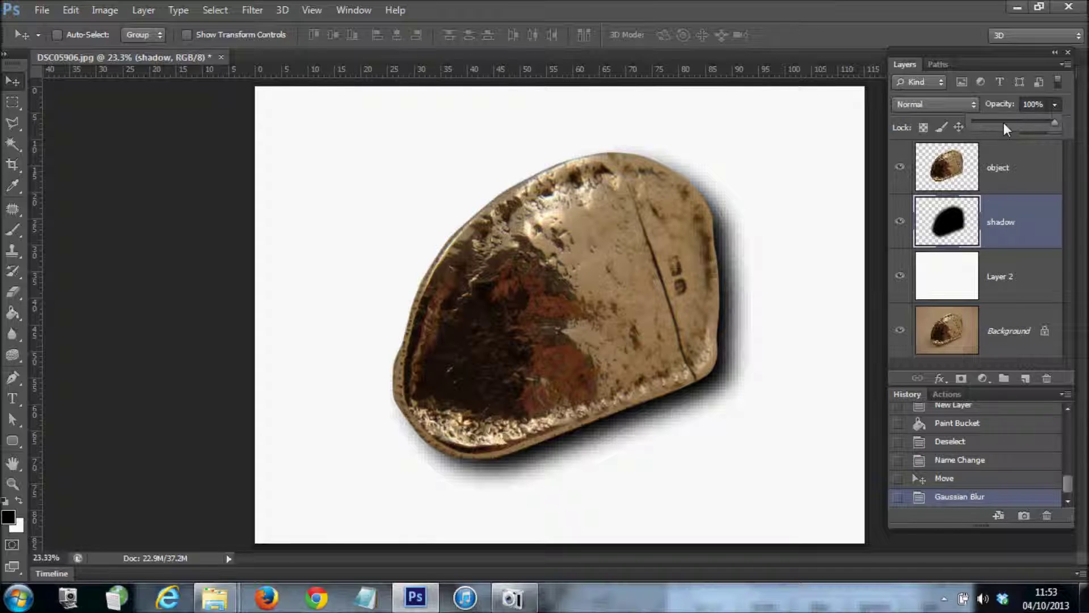
{"action": "left_click", "coordinate": [1011, 102]}
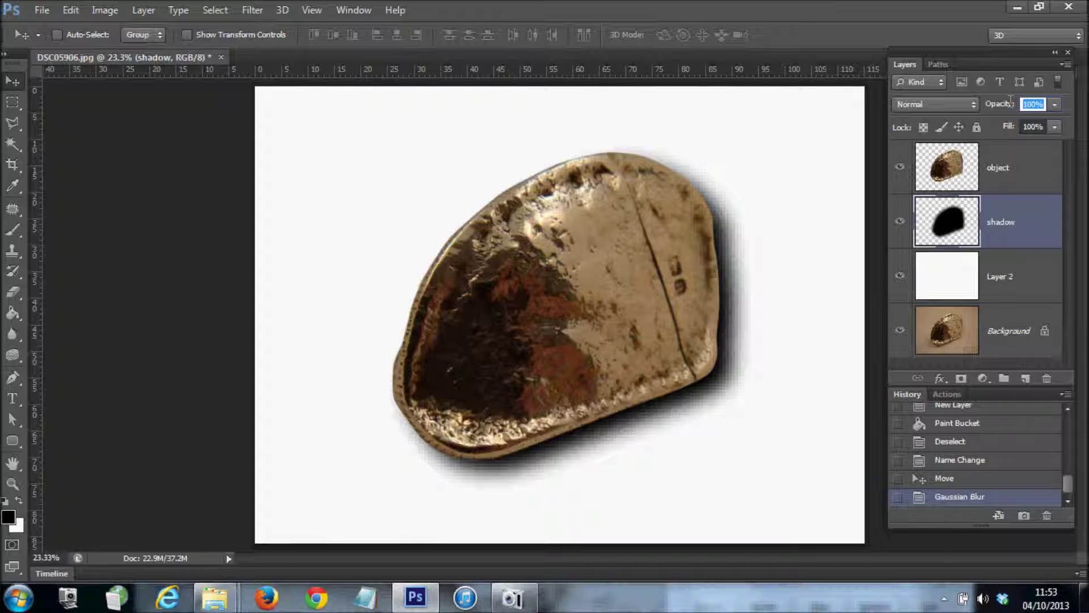
Set the shadow layer to 45% opacity and scale it up slightly with Free Transform.
{"action": "type", "text": "45"}
{"action": "key", "text": "Return"}
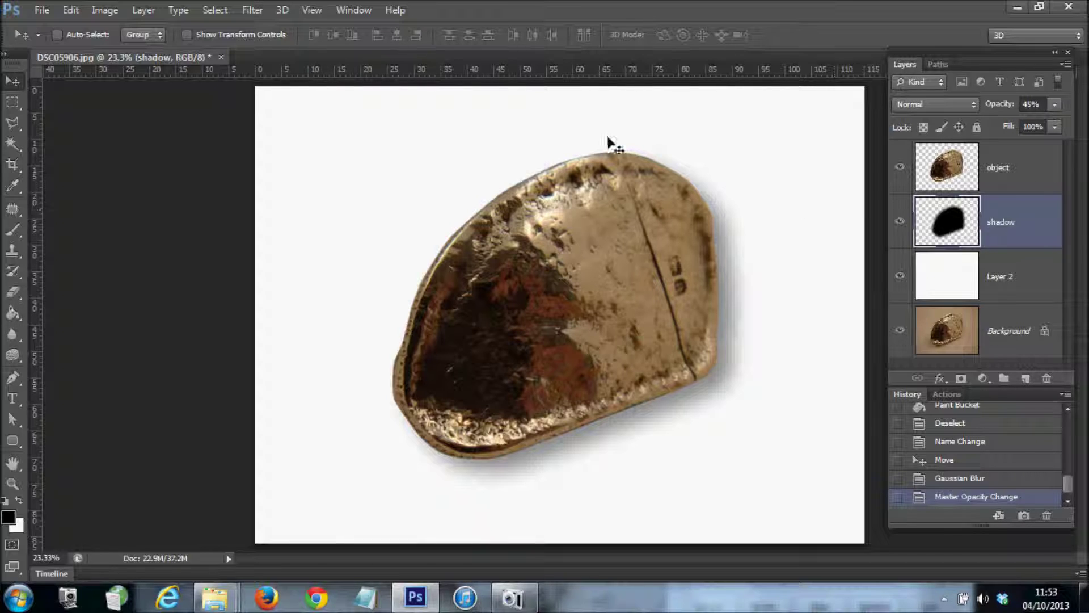
{"action": "left_click", "coordinate": [77, 9]}
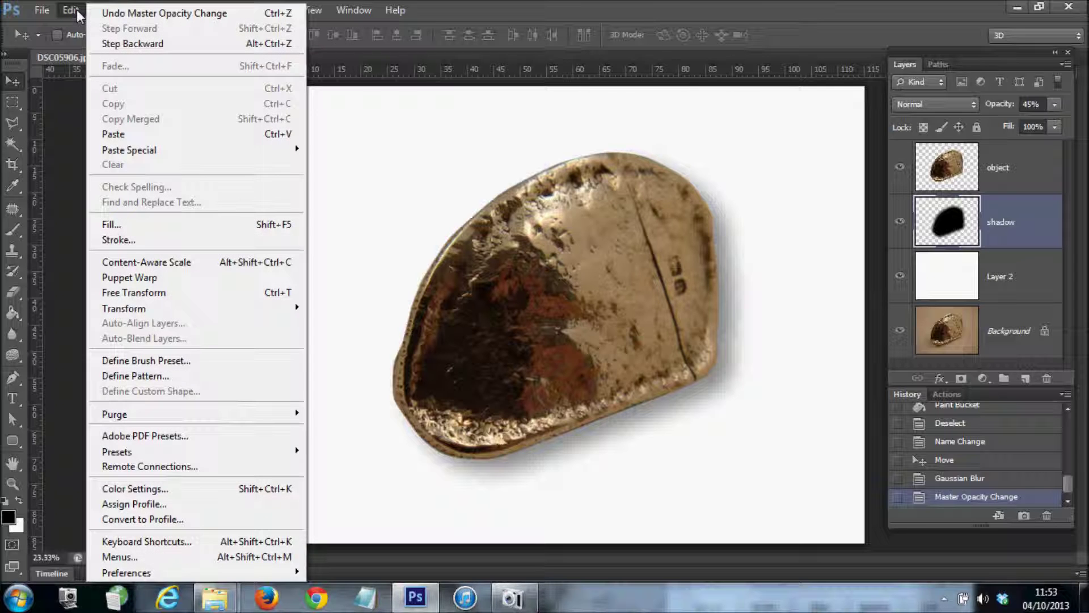
{"action": "left_click", "coordinate": [125, 293]}
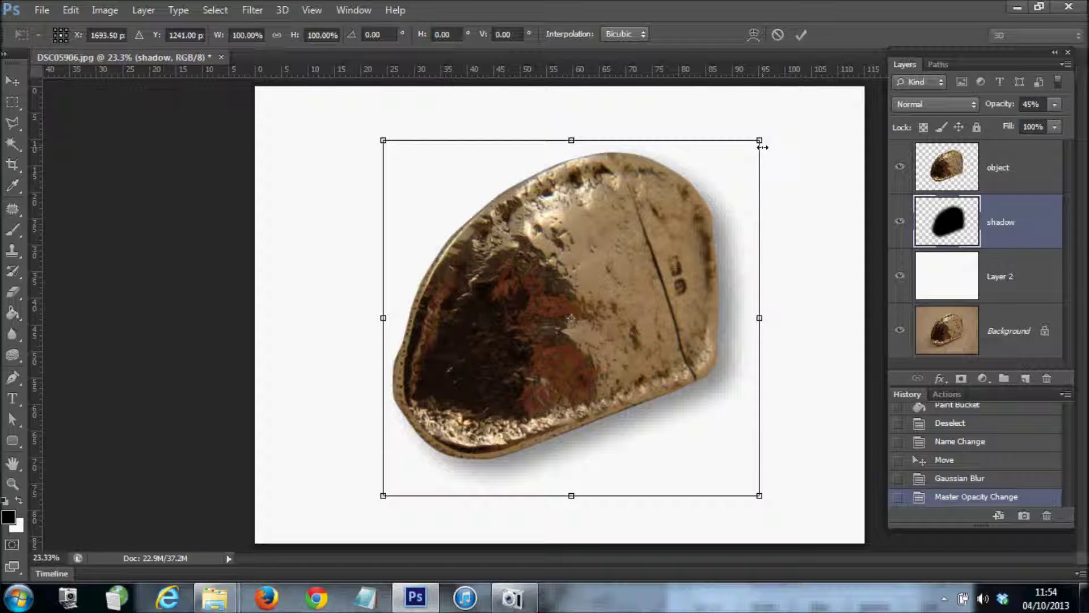
{"action": "mouse_move", "coordinate": [760, 141]}
{"action": "left_mouse_down"}
{"action": "mouse_move", "coordinate": [783, 121]}
{"action": "mouse_move", "coordinate": [734, 163]}
{"action": "mouse_move", "coordinate": [776, 136]}
{"action": "mouse_move", "coordinate": [756, 147]}
{"action": "left_mouse_up"}
Distort the shadow's corners so it skews behind the object toward the lower right.
{"action": "right_click", "coordinate": [716, 170]}
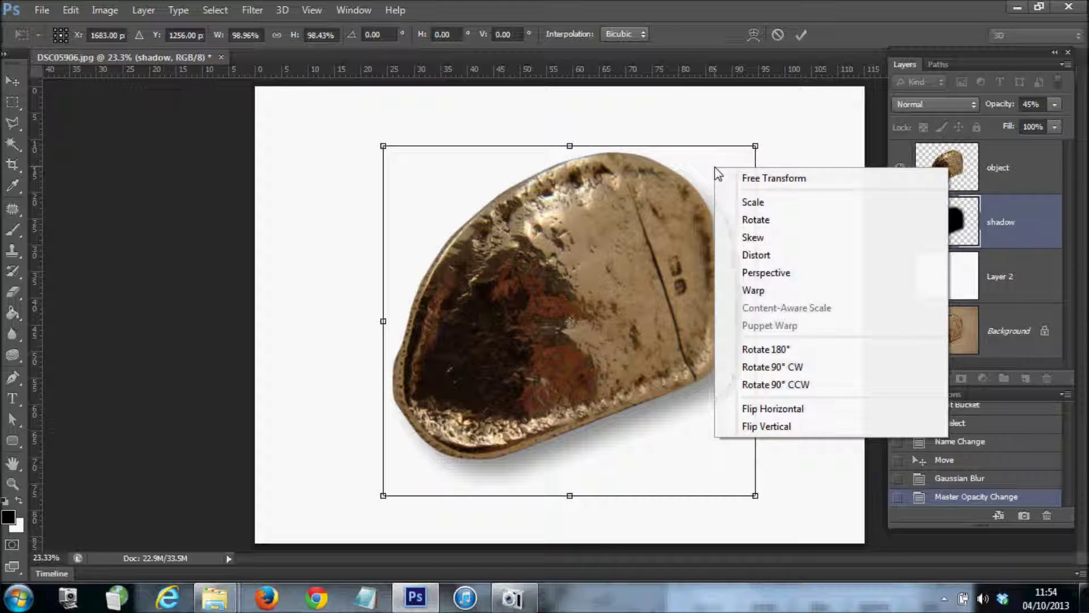
{"action": "left_click", "coordinate": [738, 254]}
{"action": "left_click_drag", "start_coordinate": [756, 147], "coordinate": [759, 172]}
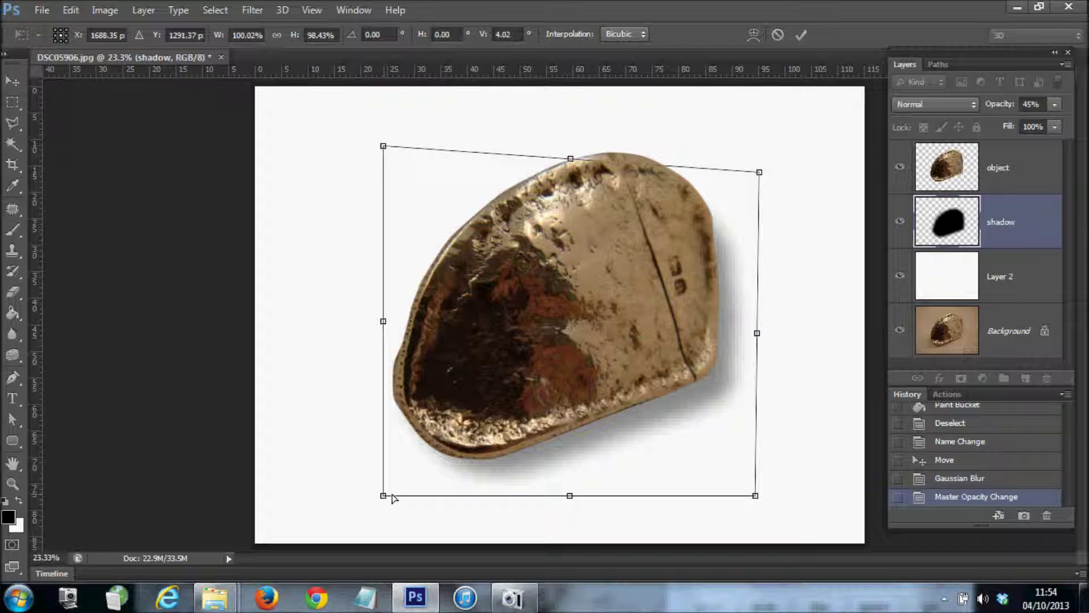
{"action": "left_click_drag", "start_coordinate": [386, 495], "coordinate": [400, 493]}
{"action": "left_click_drag", "start_coordinate": [755, 496], "coordinate": [757, 485]}
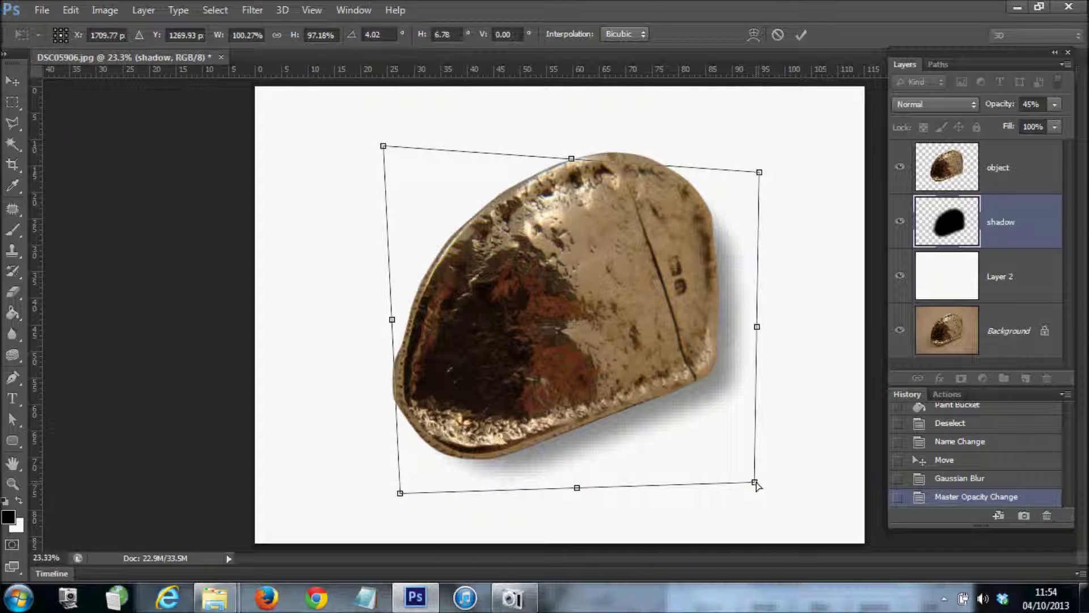
{"action": "key", "text": "Return"}
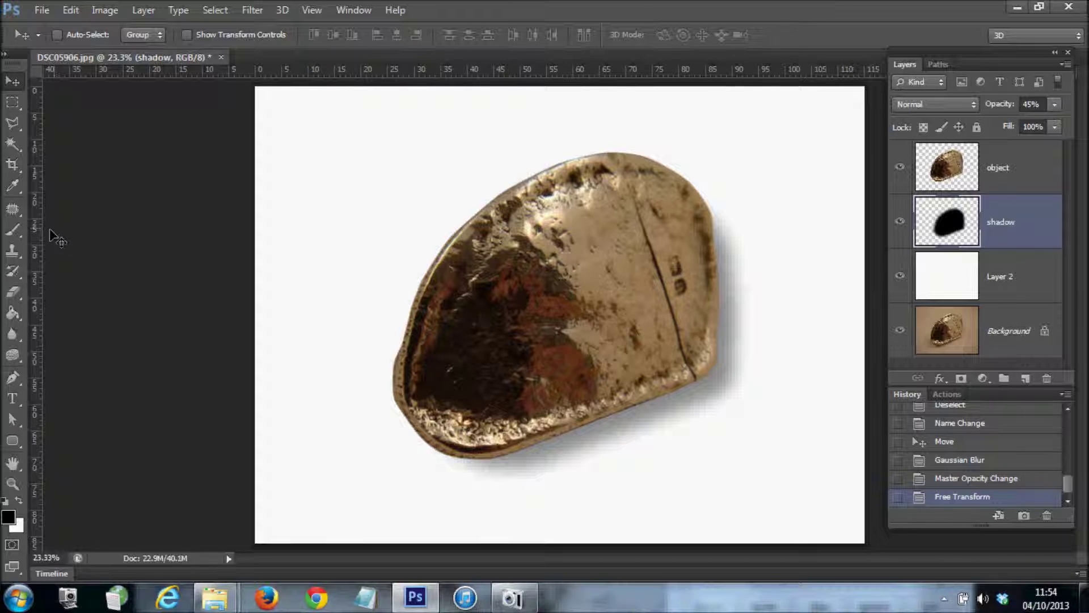
{"action": "left_click", "coordinate": [13, 232]}
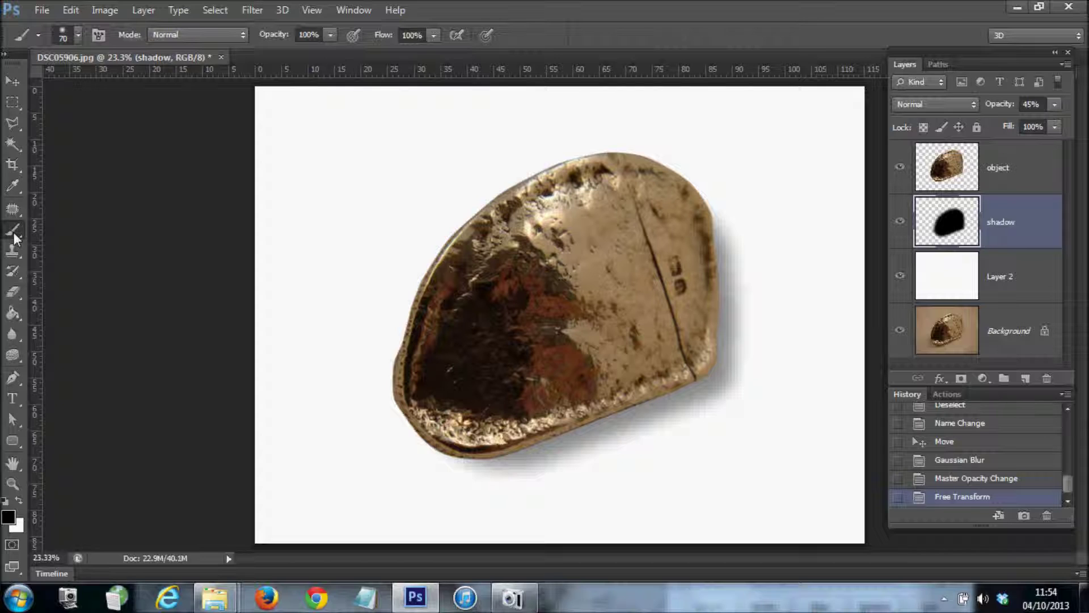
Give the brush 0% hardness, 35% opacity and a larger size, then add a mask to the shadow layer.
{"action": "left_click", "coordinate": [69, 37]}
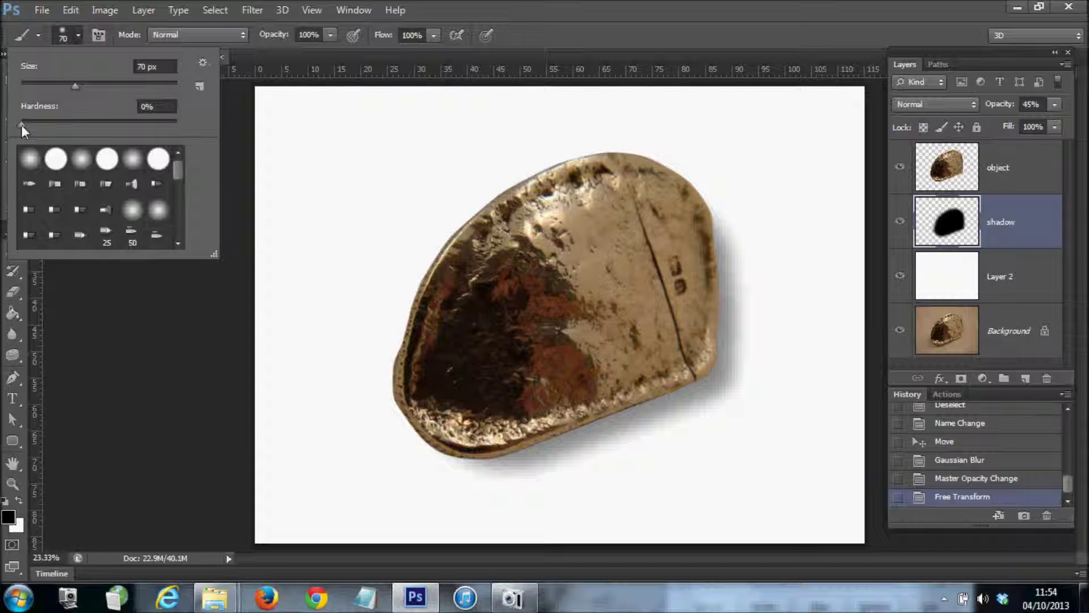
{"action": "left_click_drag", "start_coordinate": [22, 124], "coordinate": [8, 125]}
{"action": "left_click", "coordinate": [271, 43]}
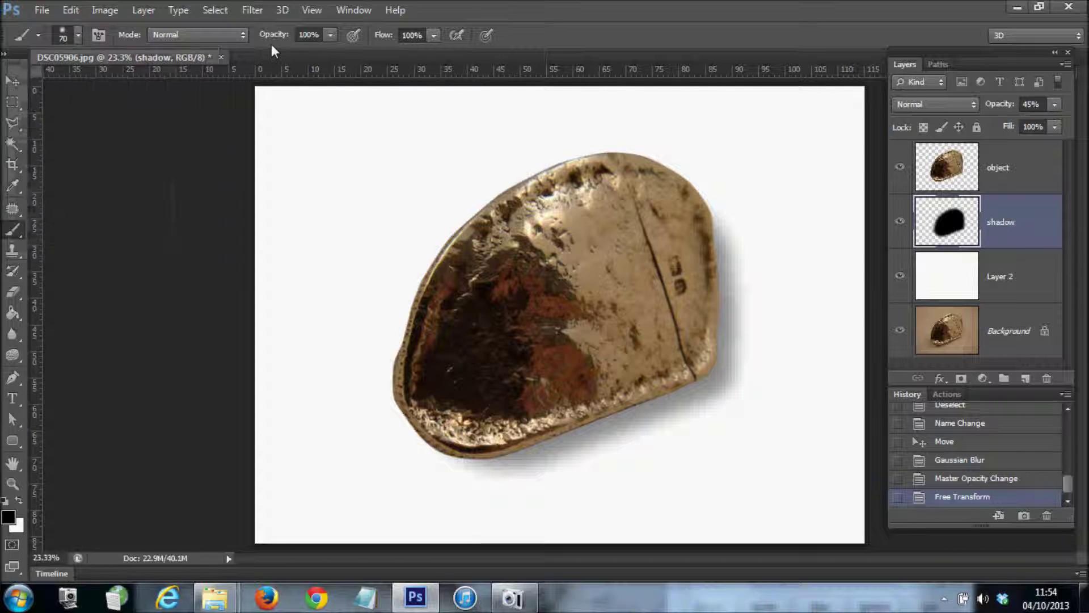
{"action": "left_click", "coordinate": [329, 35]}
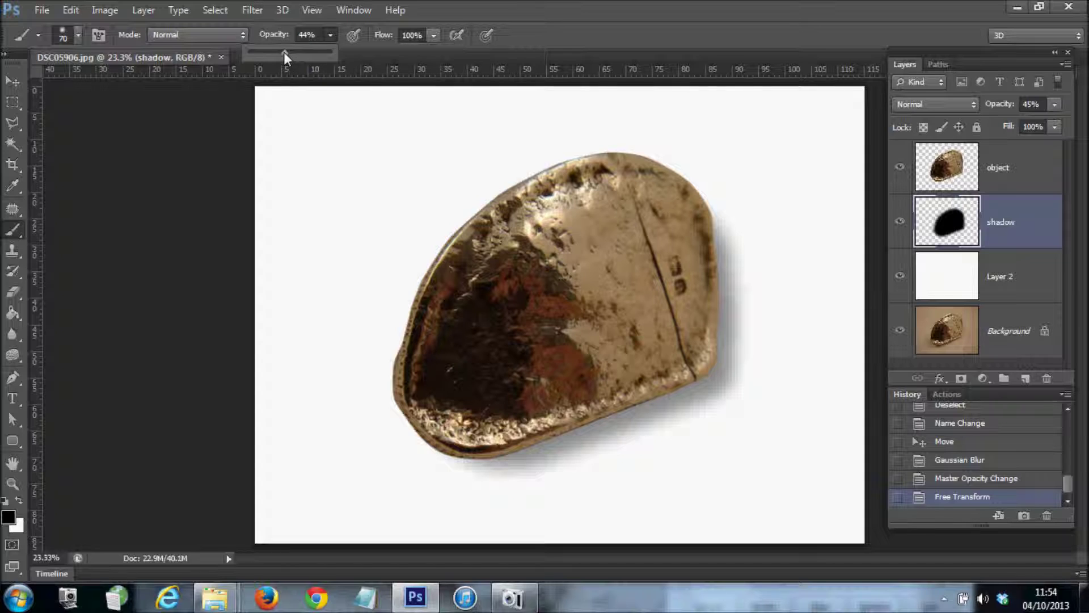
{"action": "left_click_drag", "start_coordinate": [283, 52], "coordinate": [281, 52]}
{"action": "left_click", "coordinate": [1006, 225]}
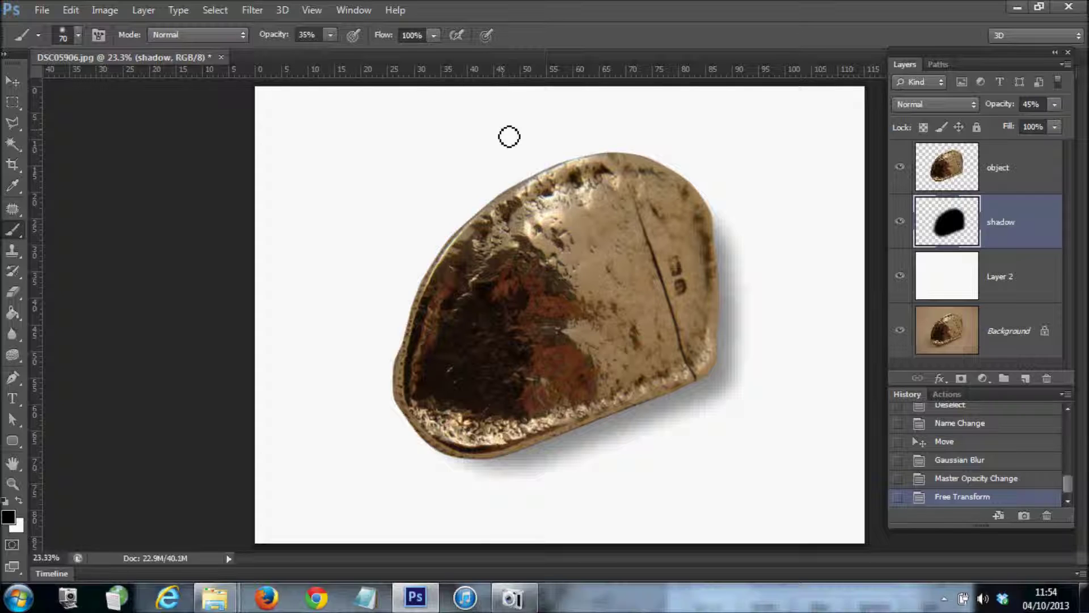
{"action": "key", "text": "bracketright"}
{"action": "key", "text": "bracketright"}
{"action": "key", "text": "bracketright"}
{"action": "key", "text": "bracketright"}
{"action": "key", "text": "bracketright"}
{"action": "key", "text": "bracketright"}
{"action": "left_click", "coordinate": [961, 379]}
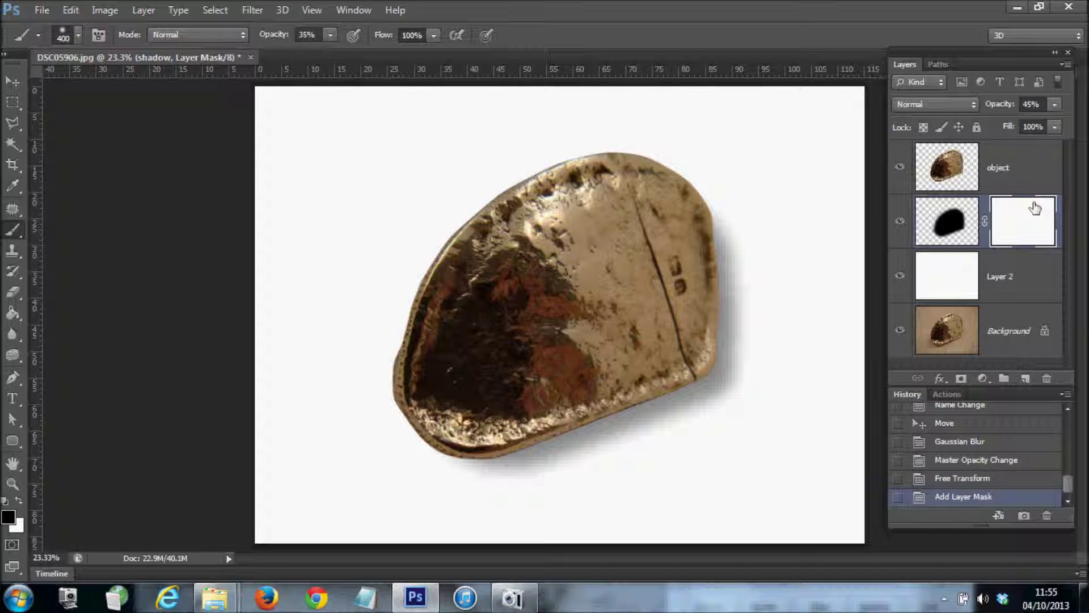
Paint black on the mask to fade the shadow beside and under the object.
{"action": "left_click_drag", "start_coordinate": [745, 324], "coordinate": [734, 258]}
{"action": "mouse_move", "coordinate": [735, 266]}
{"action": "left_mouse_down"}
{"action": "mouse_move", "coordinate": [744, 366]}
{"action": "mouse_move", "coordinate": [715, 391]}
{"action": "left_mouse_up"}
{"action": "left_click_drag", "start_coordinate": [633, 437], "coordinate": [621, 443]}
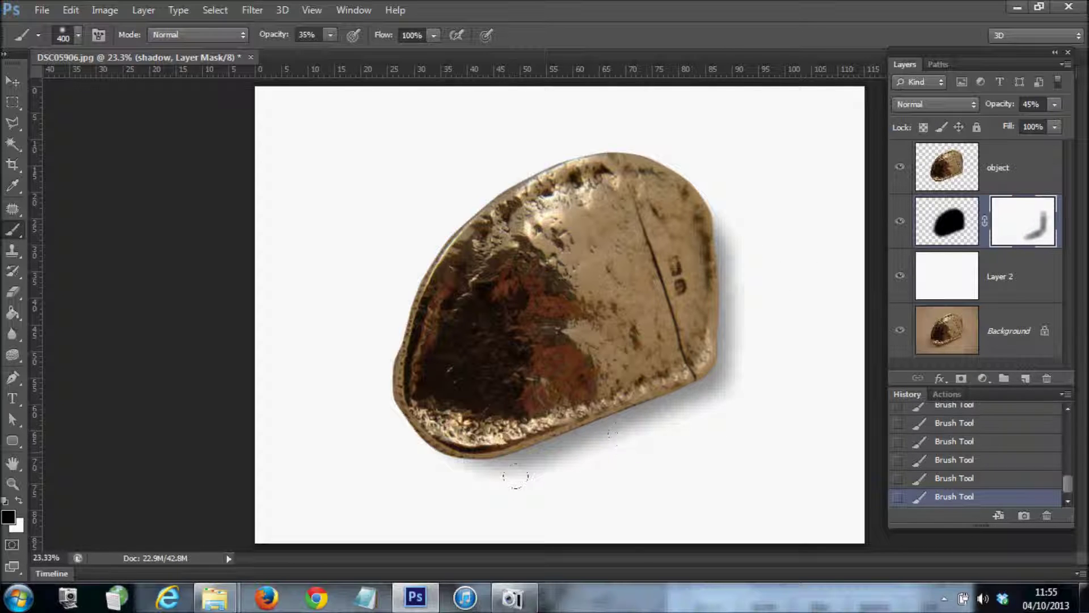
{"action": "mouse_move", "coordinate": [516, 477]}
{"action": "left_mouse_down"}
{"action": "mouse_move", "coordinate": [638, 479]}
{"action": "mouse_move", "coordinate": [652, 465]}
{"action": "left_mouse_up"}
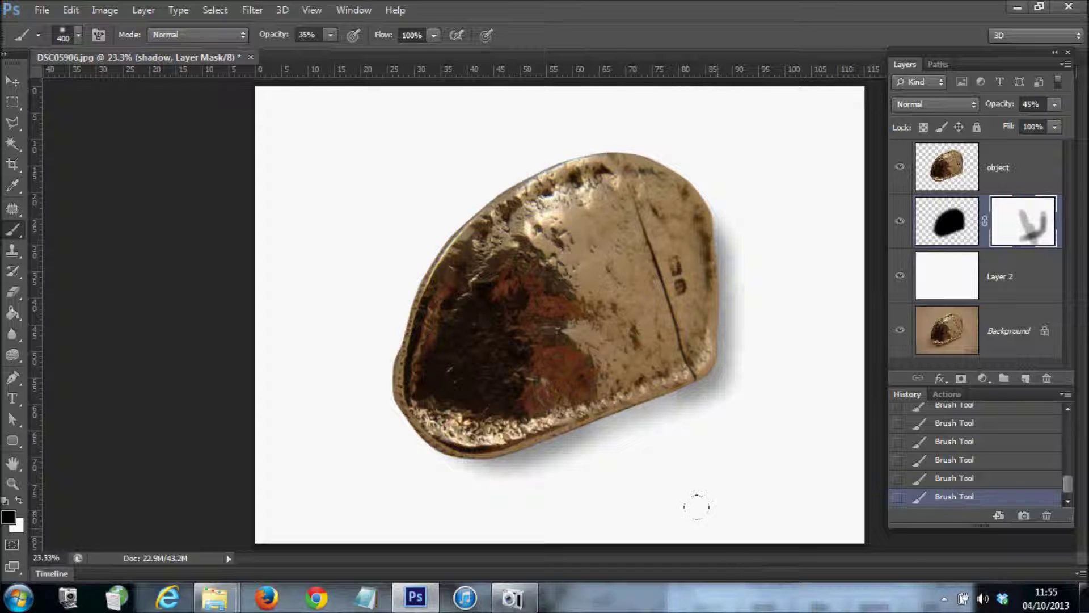
Restore some shadow at lower right in white, fade near the corner in black, then apply the mask.
{"action": "key", "text": "x"}
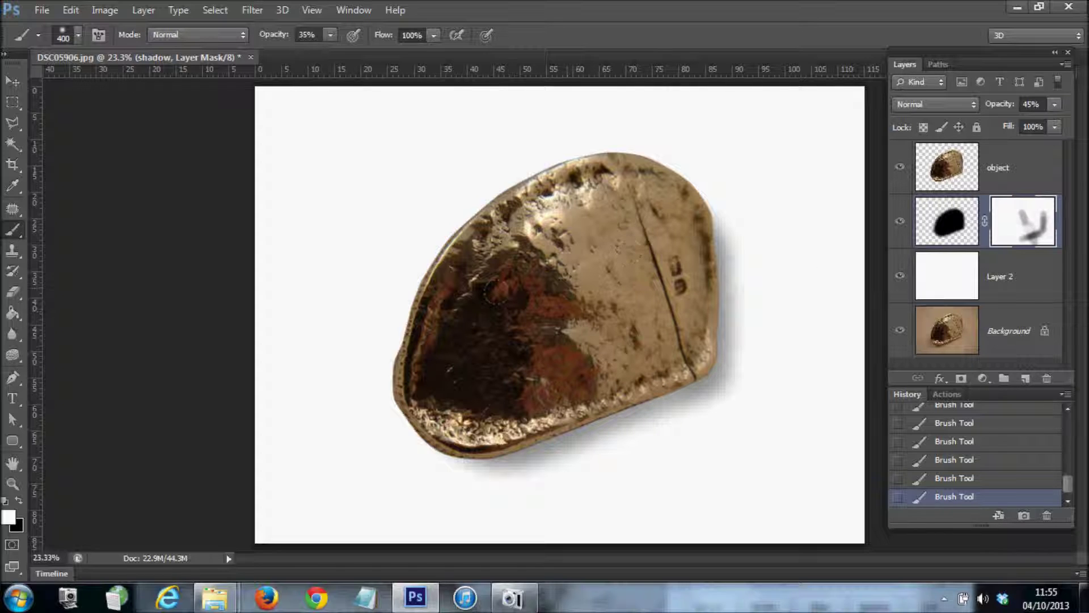
{"action": "left_click_drag", "start_coordinate": [715, 398], "coordinate": [613, 397]}
{"action": "key", "text": "x"}
{"action": "left_click_drag", "start_coordinate": [724, 362], "coordinate": [625, 467]}
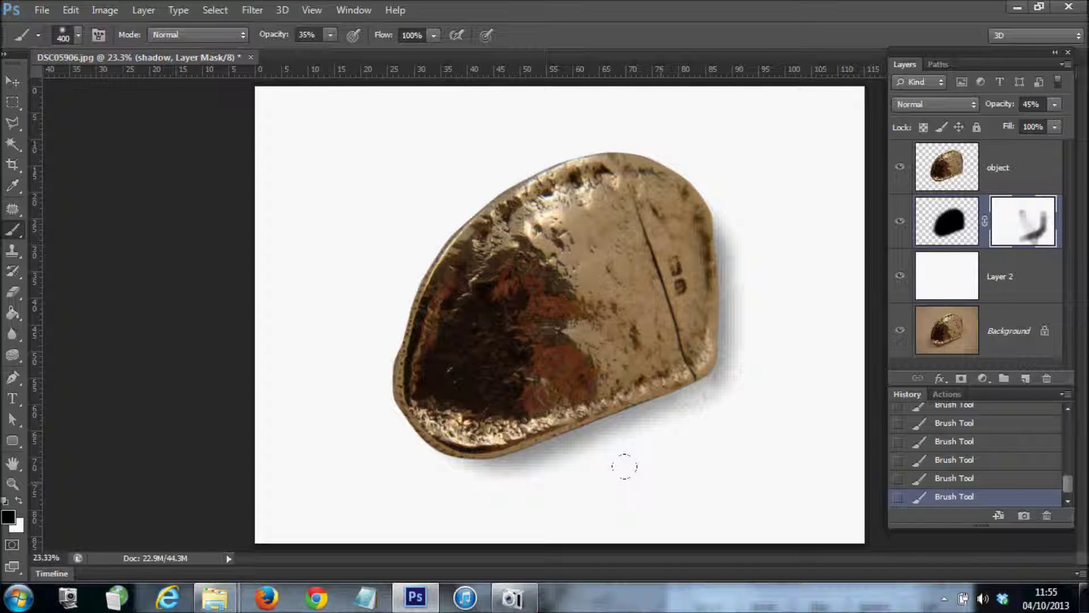
{"action": "right_click", "coordinate": [1029, 227]}
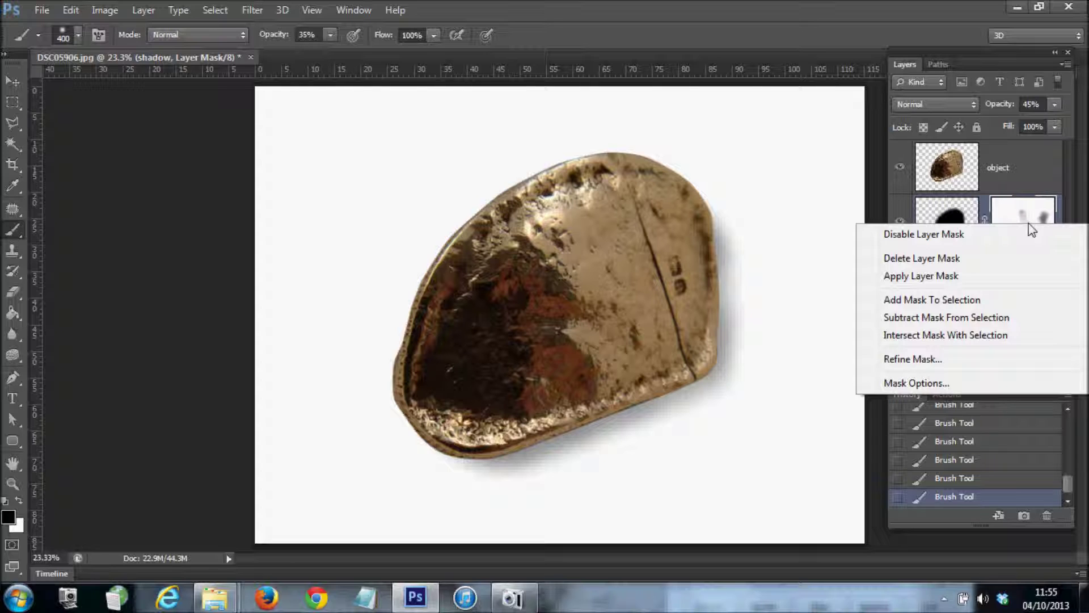
{"action": "left_click", "coordinate": [946, 276]}
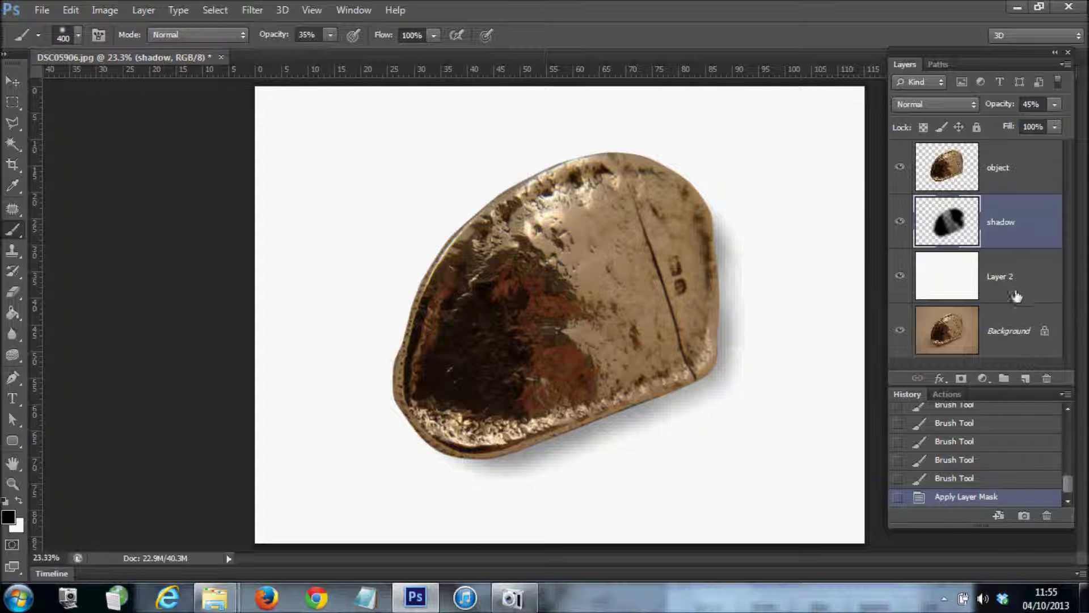
Delete the white and original Background layers and merge the visible layers into one.
{"action": "left_click_drag", "start_coordinate": [1013, 331], "coordinate": [1047, 378]}
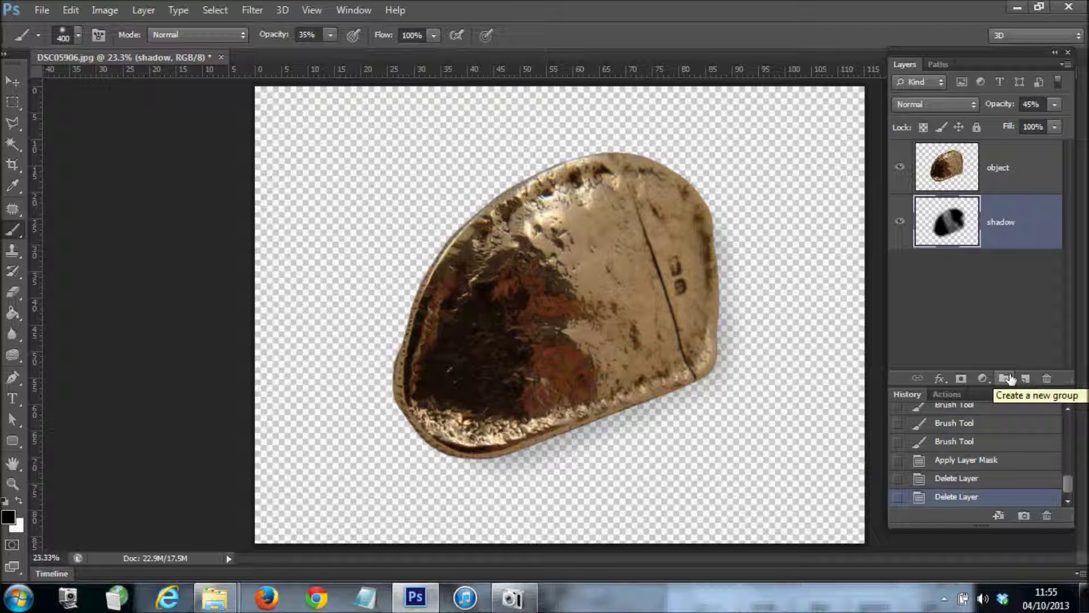
{"action": "left_click", "coordinate": [143, 10]}
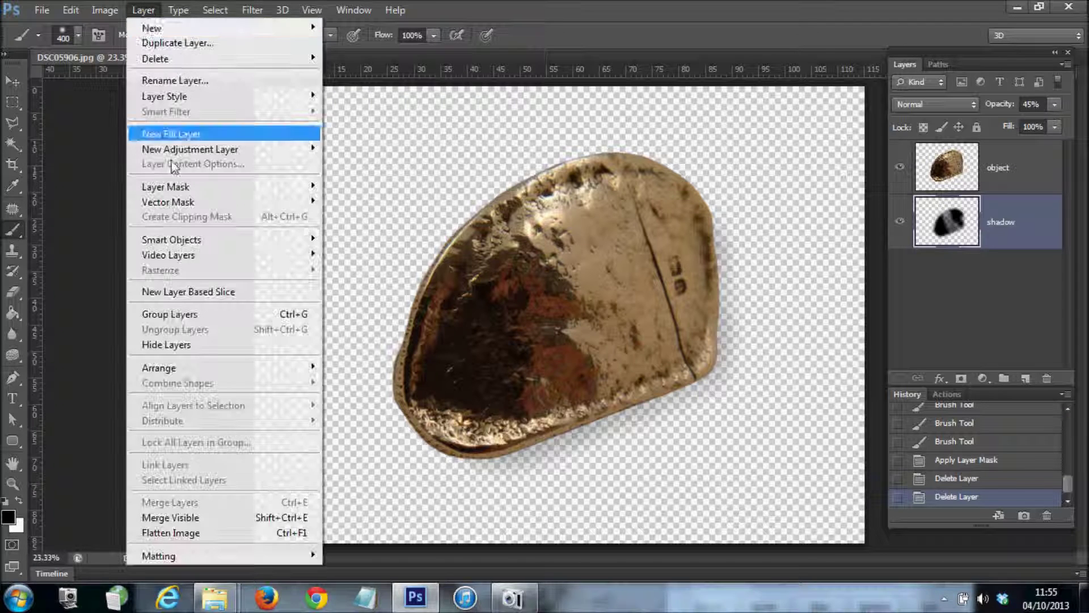
{"action": "left_click", "coordinate": [165, 518]}
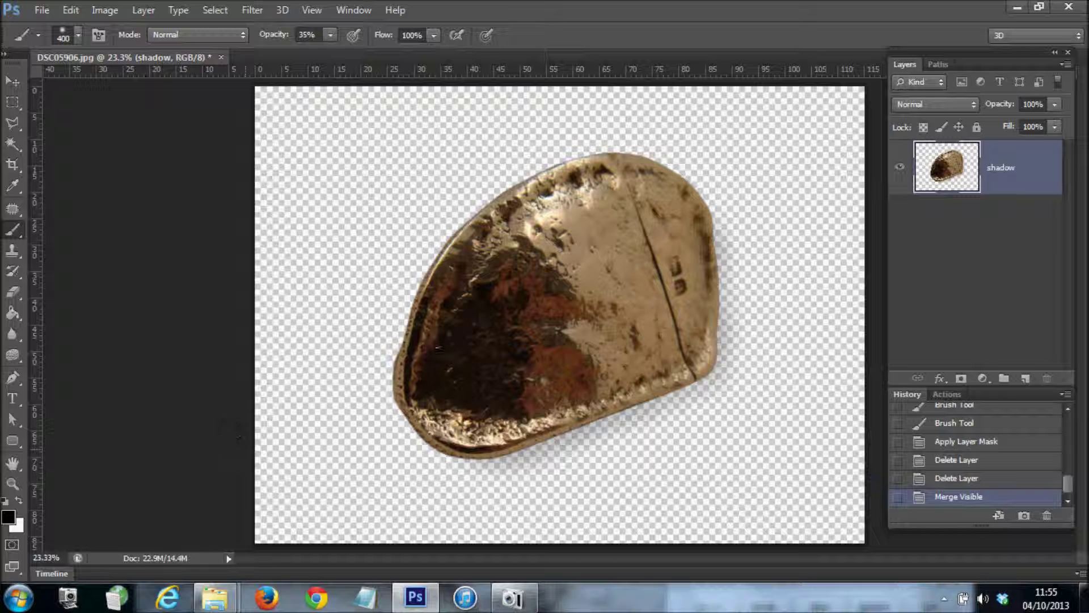
Resize the image to 800×600 pixels and view it at Actual Pixels.
{"action": "left_click", "coordinate": [105, 10]}
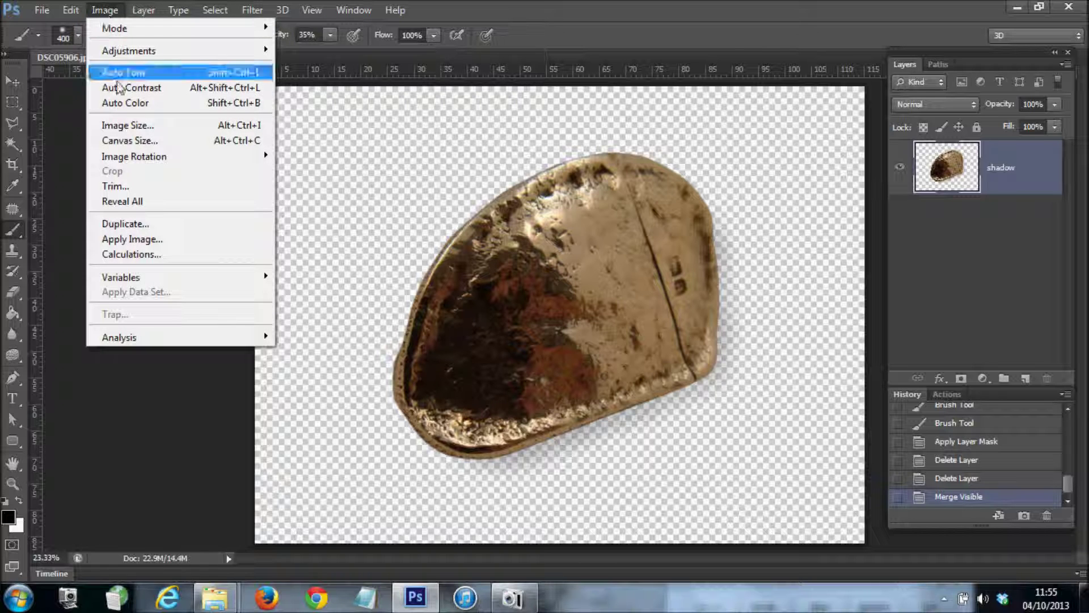
{"action": "left_click", "coordinate": [116, 124]}
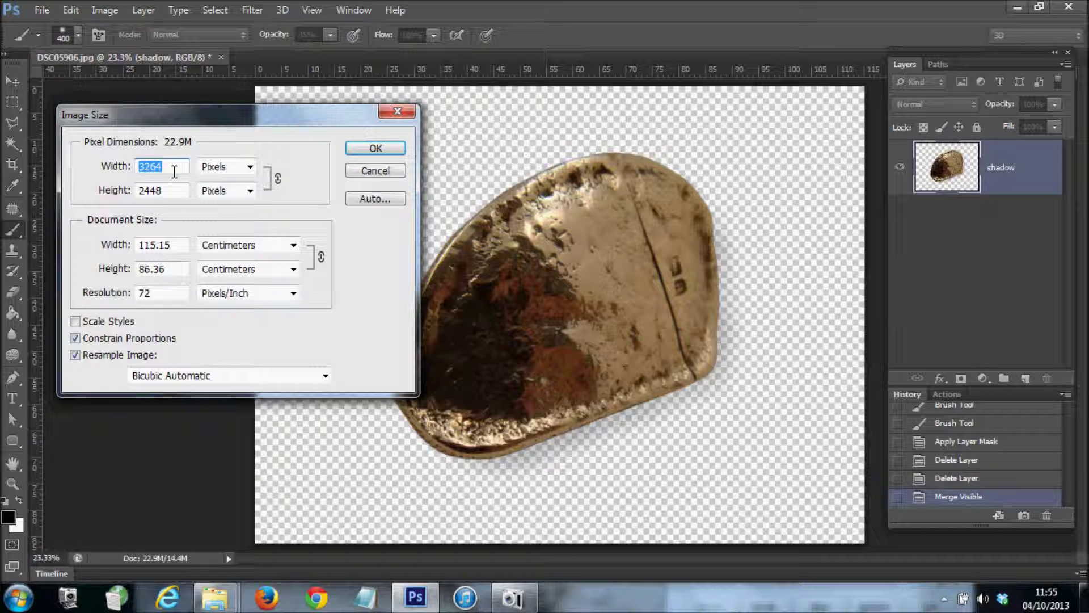
{"action": "type", "text": "800"}
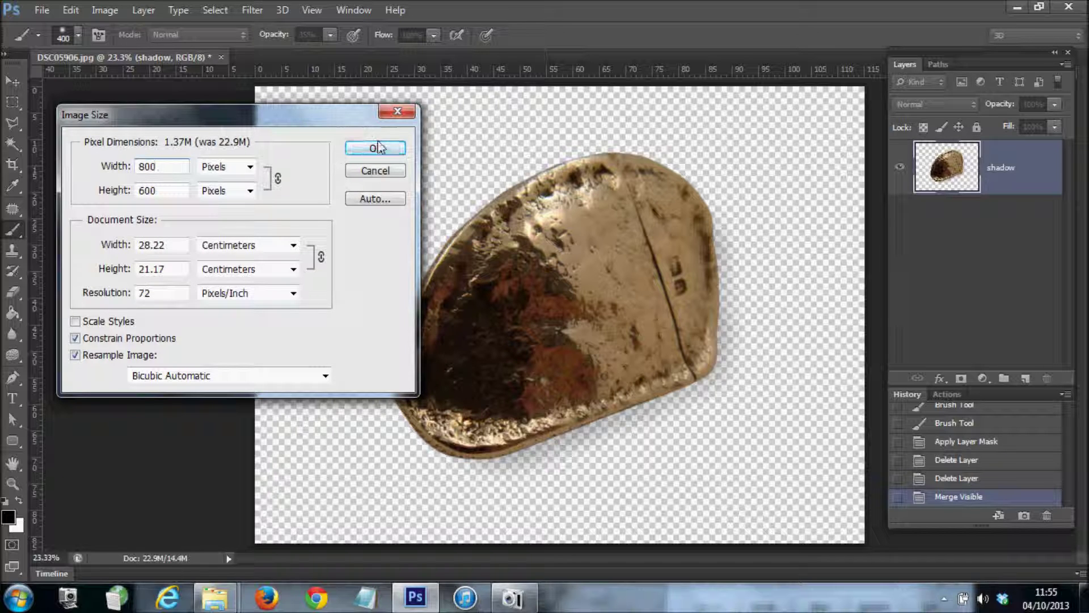
{"action": "left_click", "coordinate": [376, 149]}
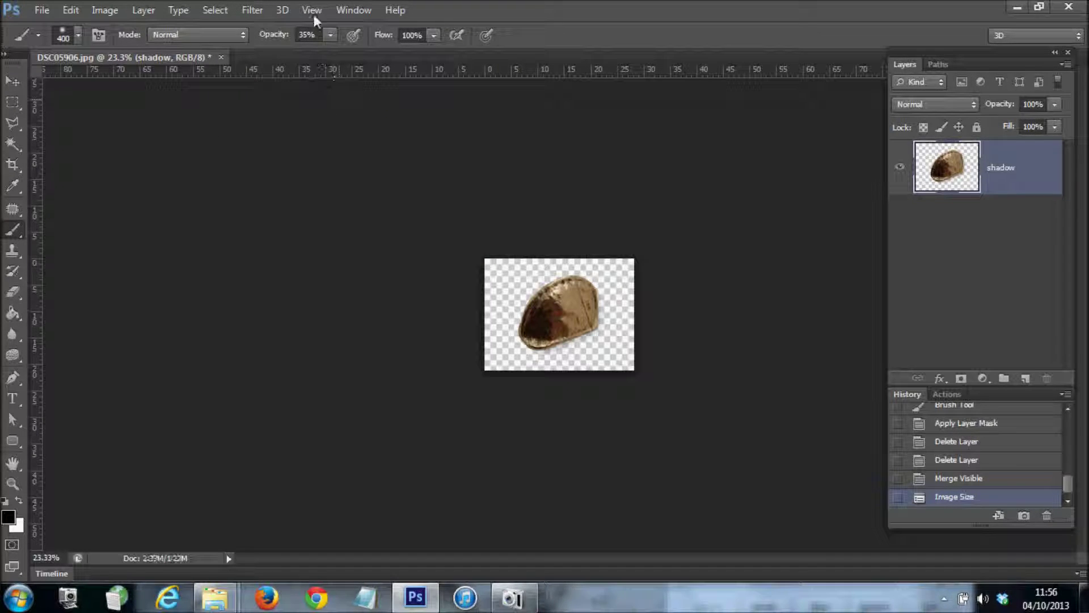
{"action": "left_click", "coordinate": [313, 11]}
{"action": "left_click", "coordinate": [360, 169]}
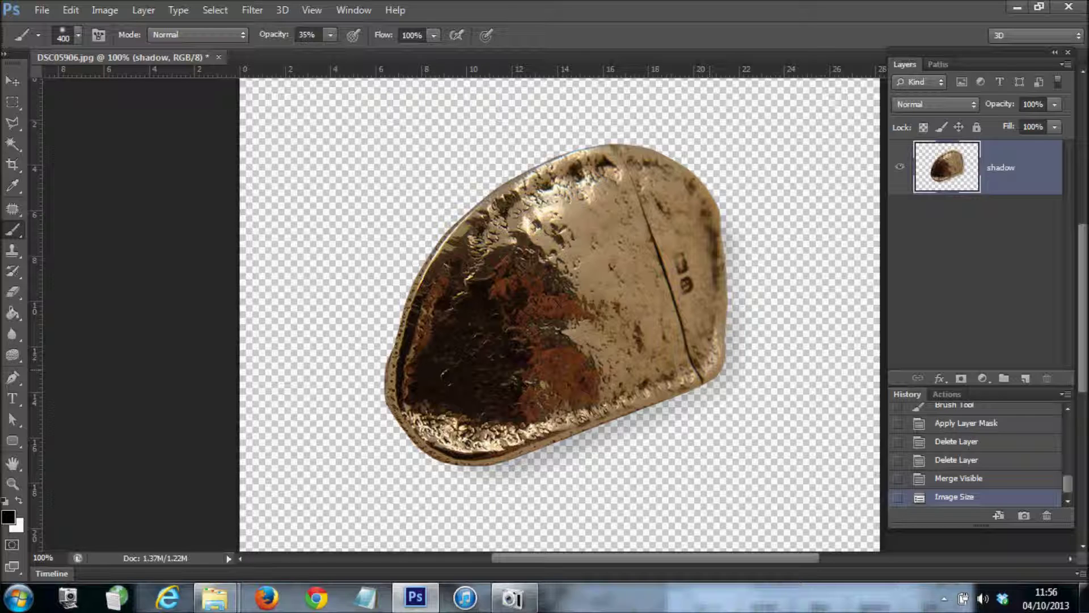
Save a PNG copy named DSC05906.png, then close the document without saving changes.
{"action": "left_click", "coordinate": [42, 10]}
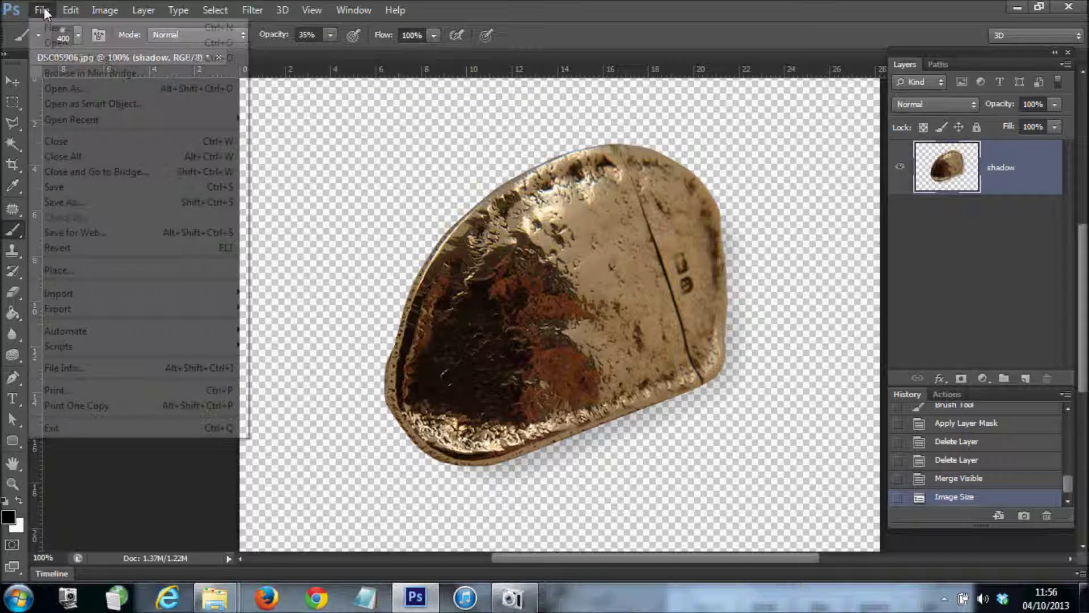
{"action": "left_click", "coordinate": [72, 203]}
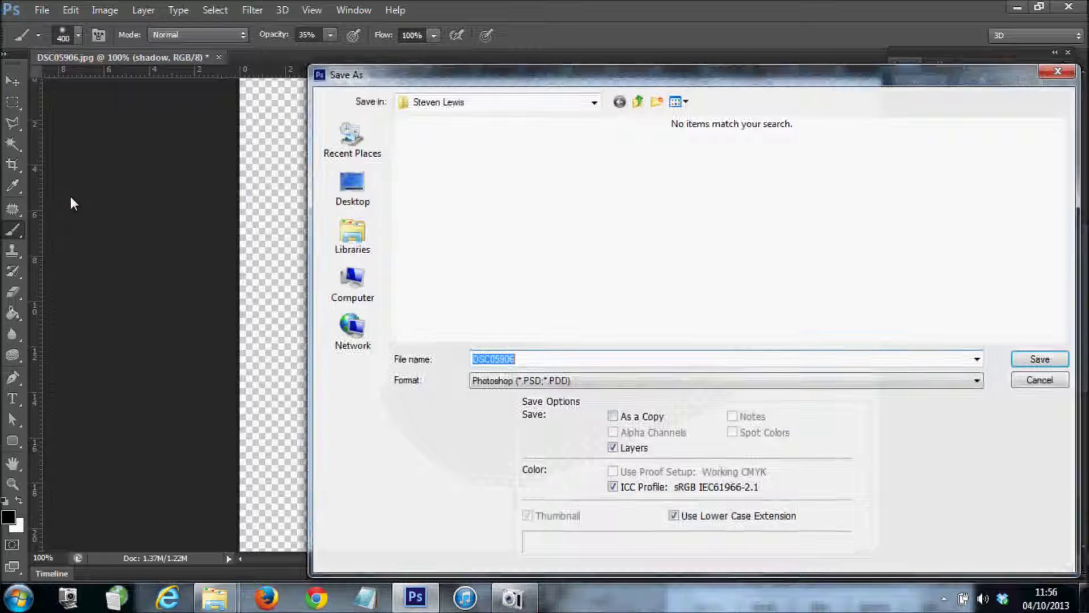
{"action": "left_click", "coordinate": [578, 383]}
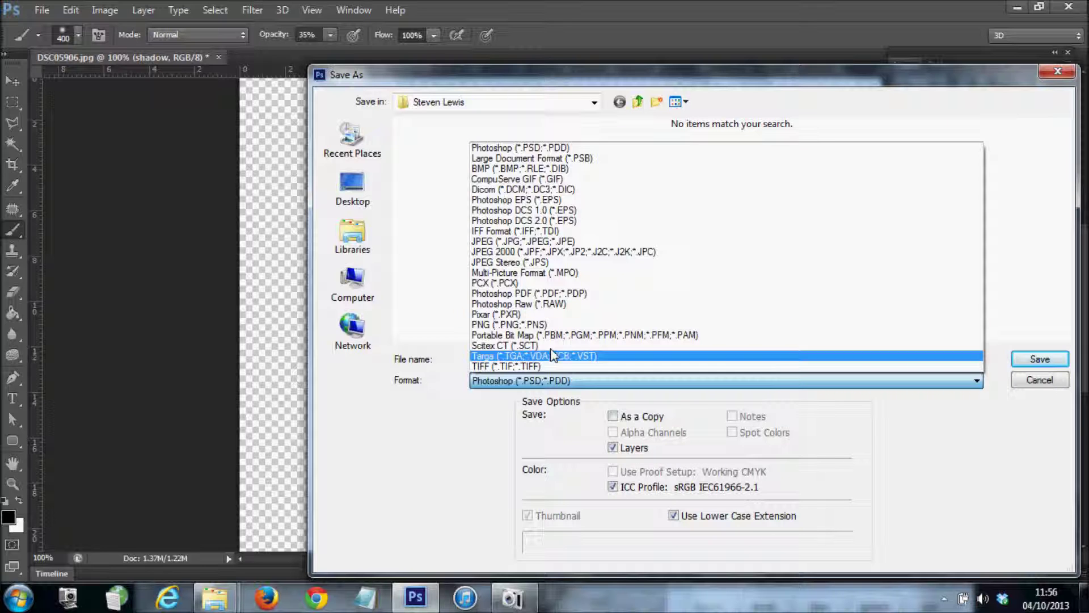
{"action": "left_click", "coordinate": [527, 323]}
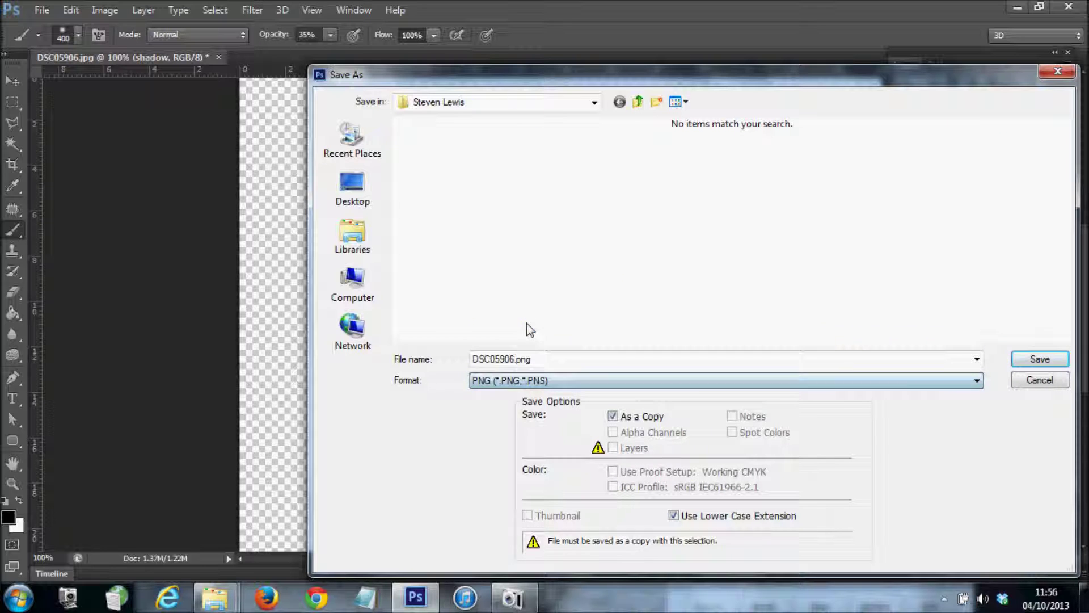
{"action": "left_click", "coordinate": [1040, 359]}
{"action": "key", "text": "Return"}
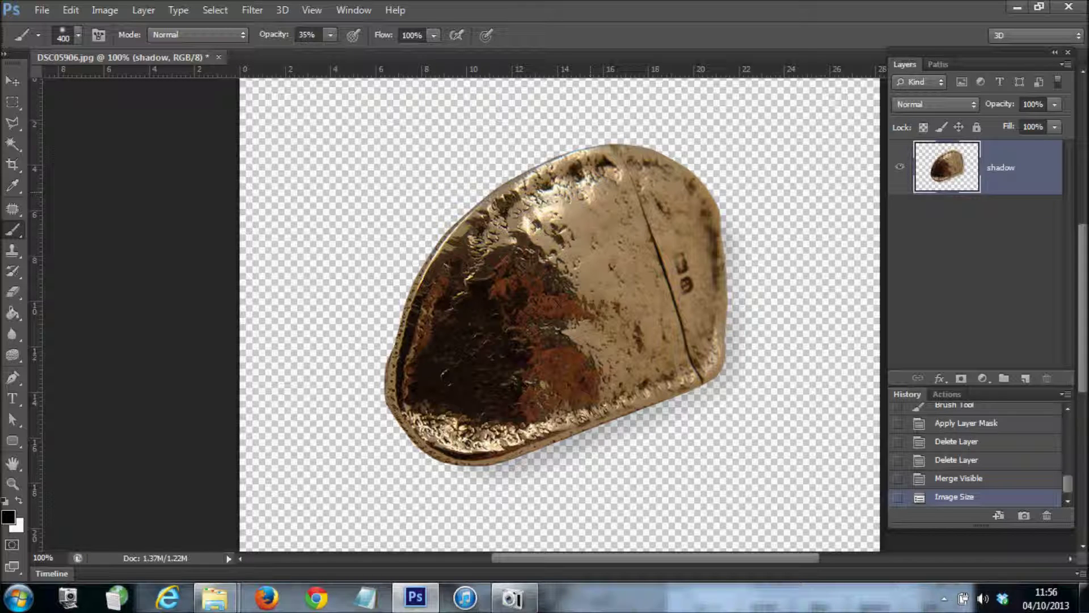
{"action": "key", "text": "ctrl+w"}
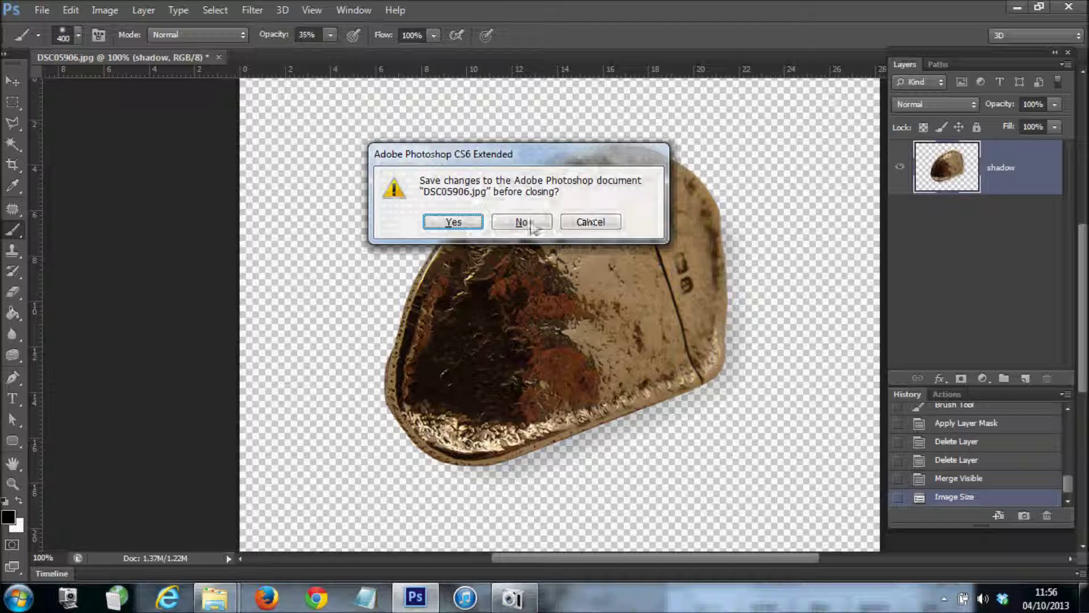
{"action": "left_click", "coordinate": [529, 223]}
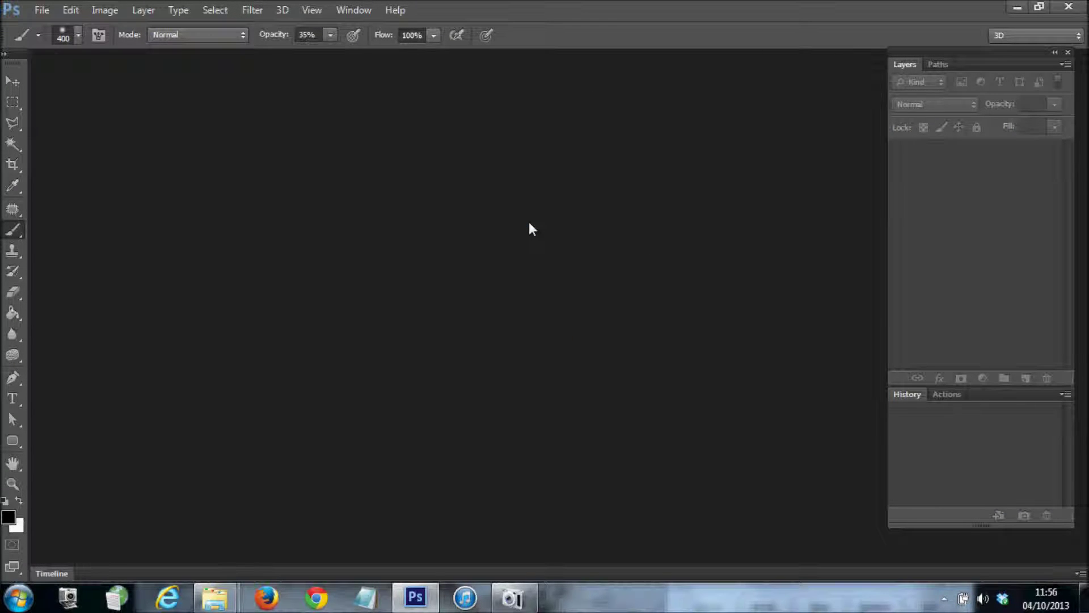
Open the DSC05916 perfume bottle photo.
{"action": "key", "text": "ctrl+o"}
{"action": "left_click", "coordinate": [613, 180]}
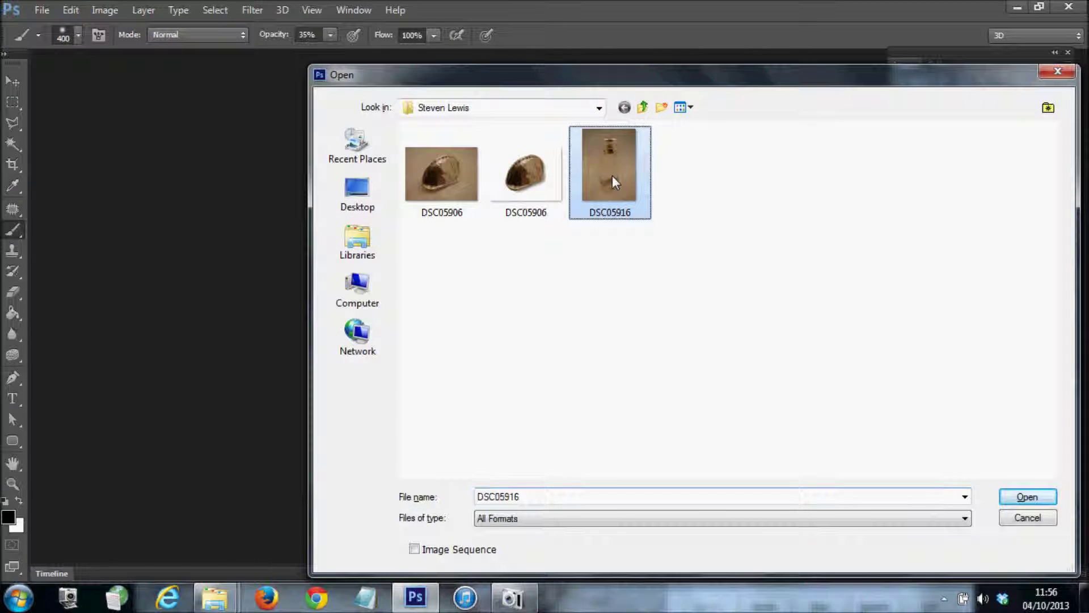
{"action": "left_click", "coordinate": [1027, 496]}
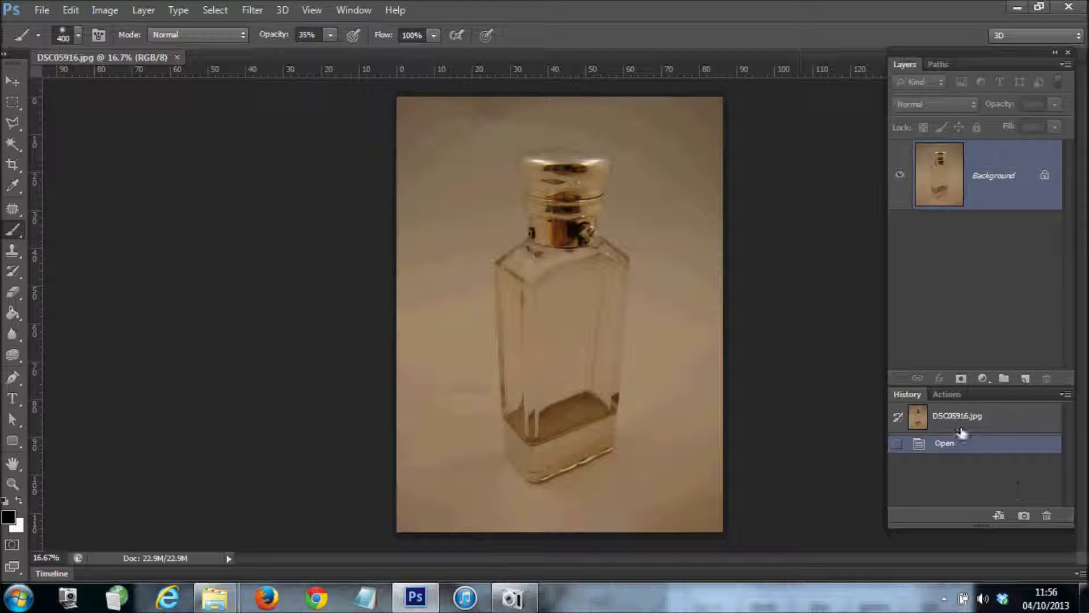
Load Path 1 as a selection, copy the bottle to Layer 1, and add an empty layer above Background.
{"action": "left_click", "coordinate": [939, 64]}
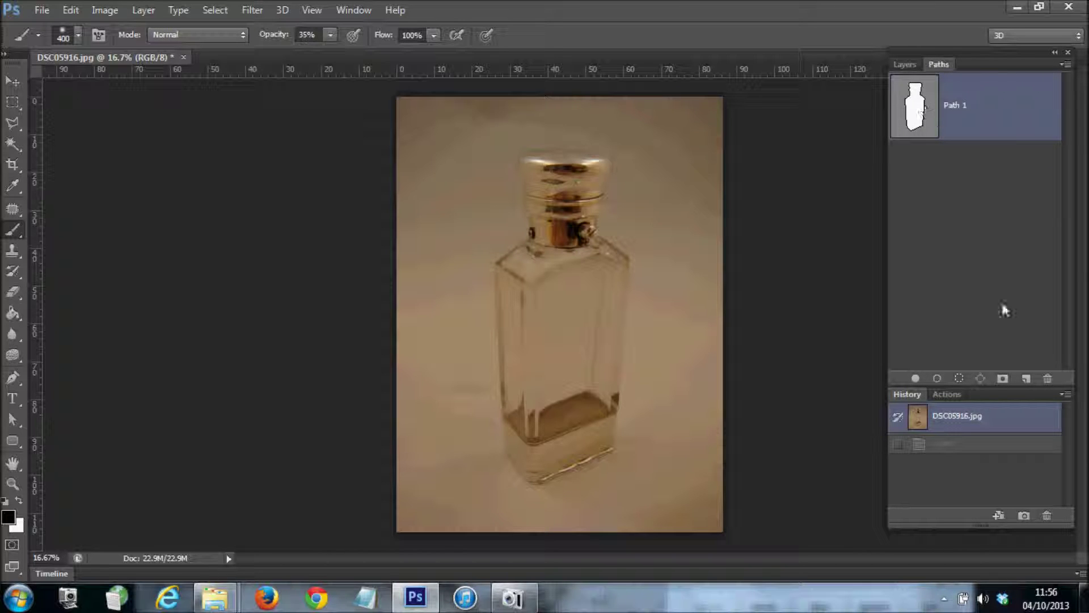
{"action": "left_click", "coordinate": [959, 379]}
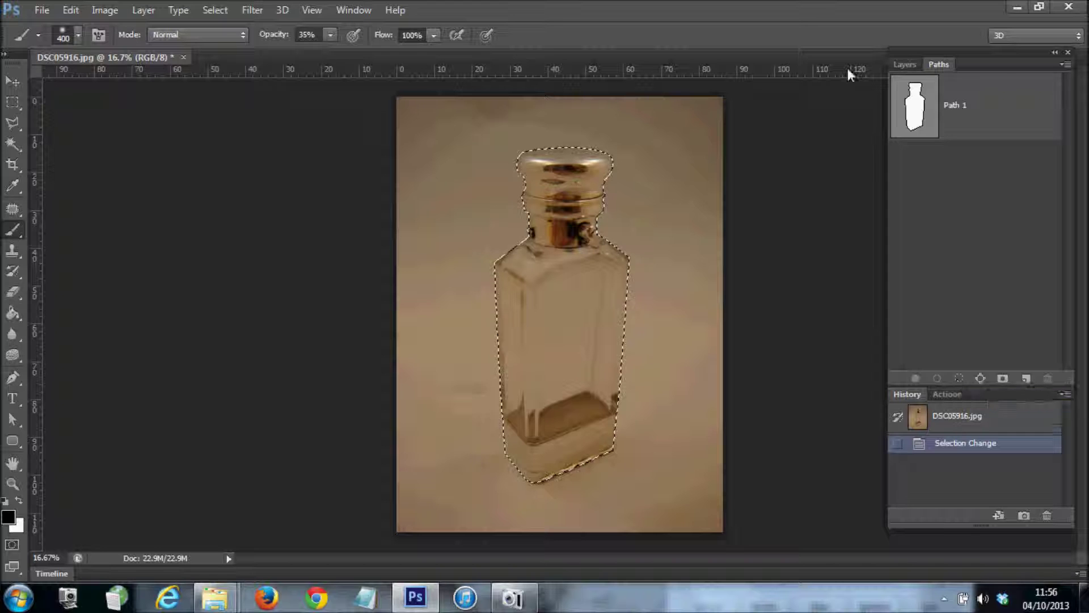
{"action": "left_click", "coordinate": [902, 63]}
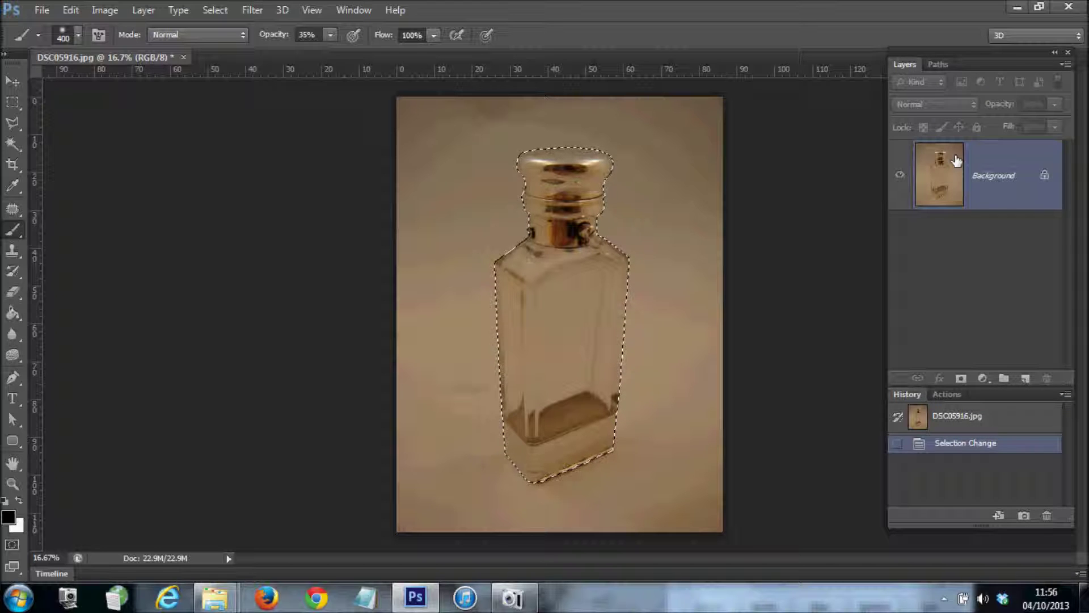
{"action": "key", "text": "ctrl+j"}
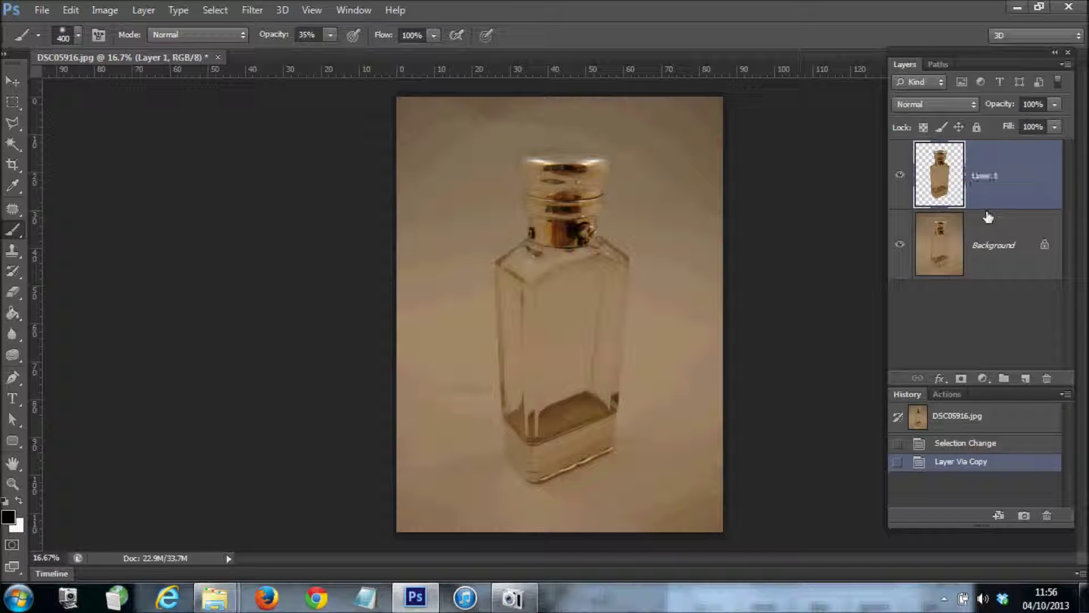
{"action": "left_click", "coordinate": [987, 222]}
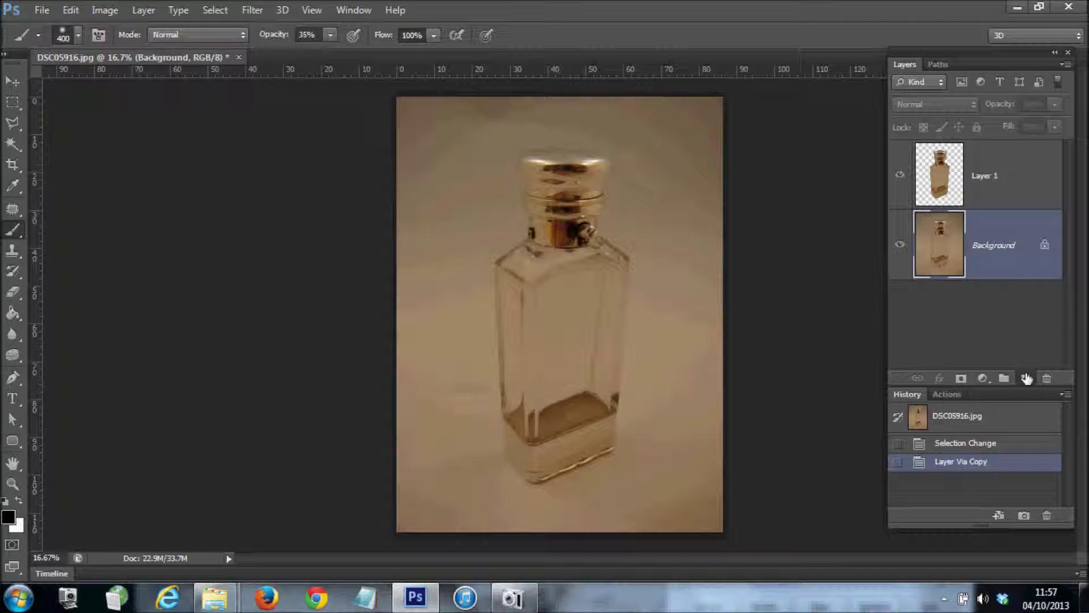
{"action": "left_click", "coordinate": [1026, 377]}
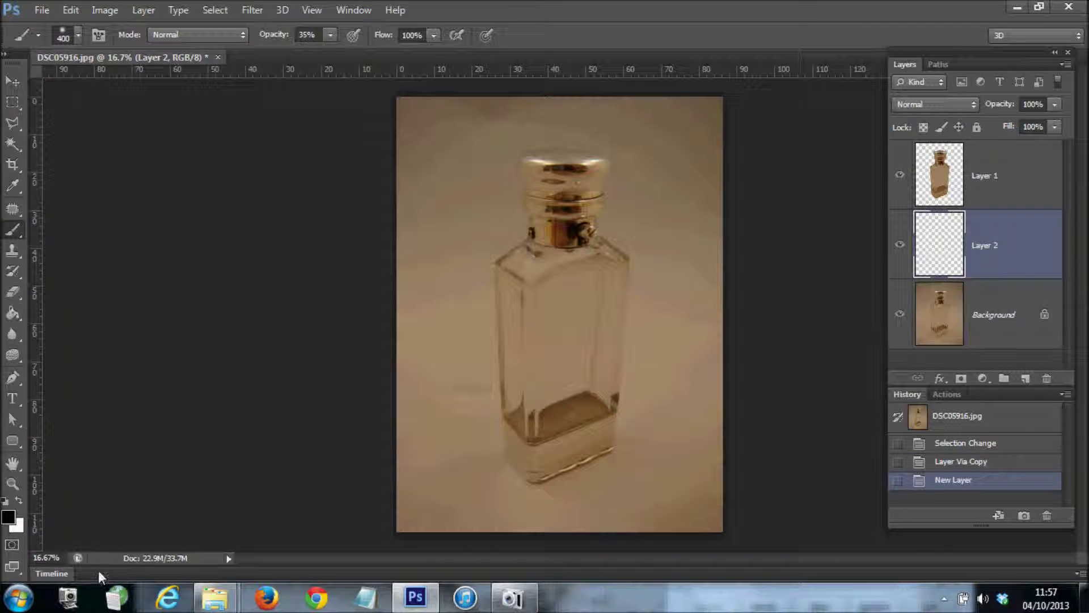
Fill the new Layer 2 with white using the Paint Bucket.
{"action": "key", "text": "x"}
{"action": "left_click", "coordinate": [20, 317]}
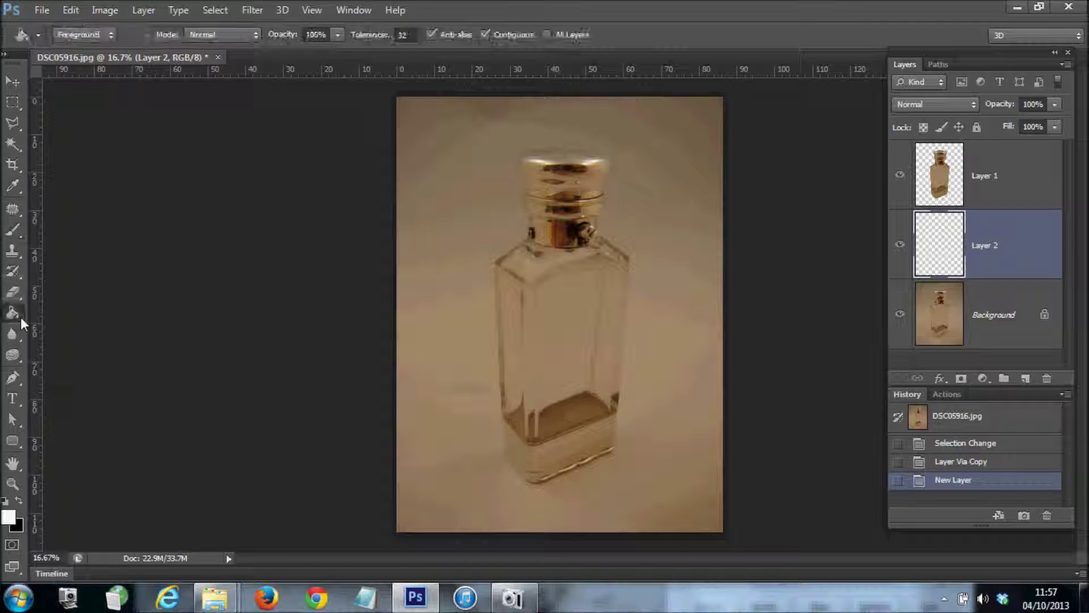
{"action": "left_click", "coordinate": [434, 313]}
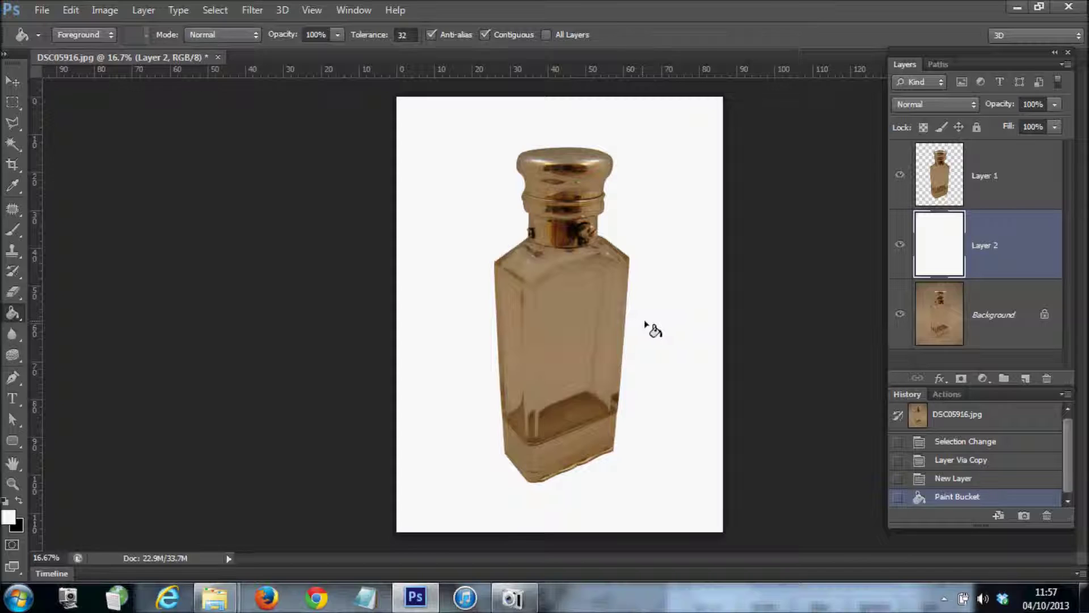
Lightly desaturate the bottle on Layer 1 with the Sponge in Desaturate mode, undoing the last stroke.
{"action": "left_click", "coordinate": [943, 180]}
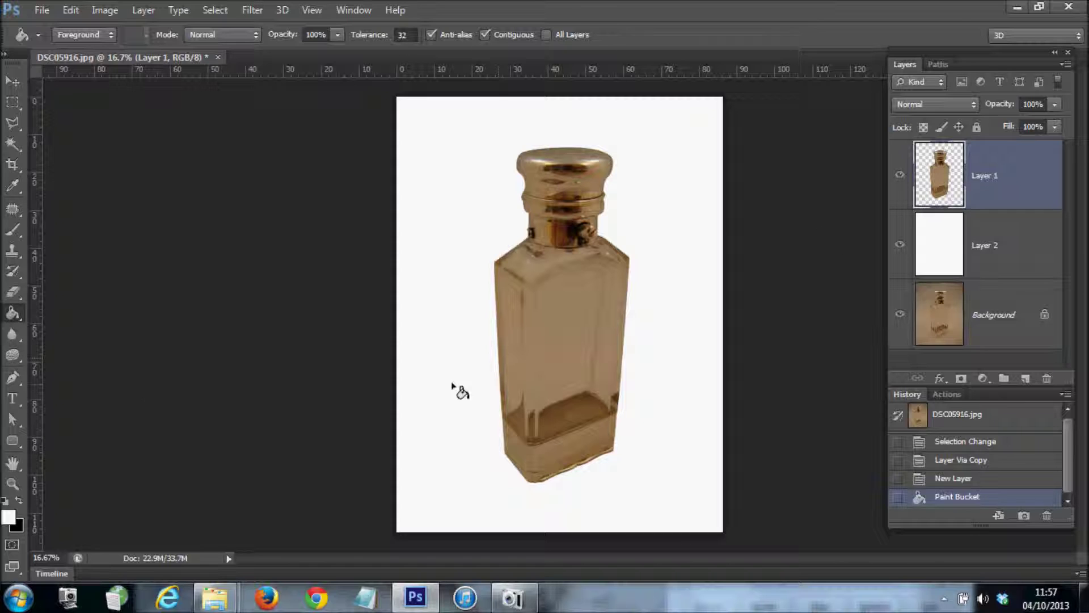
{"action": "left_click", "coordinate": [12, 356]}
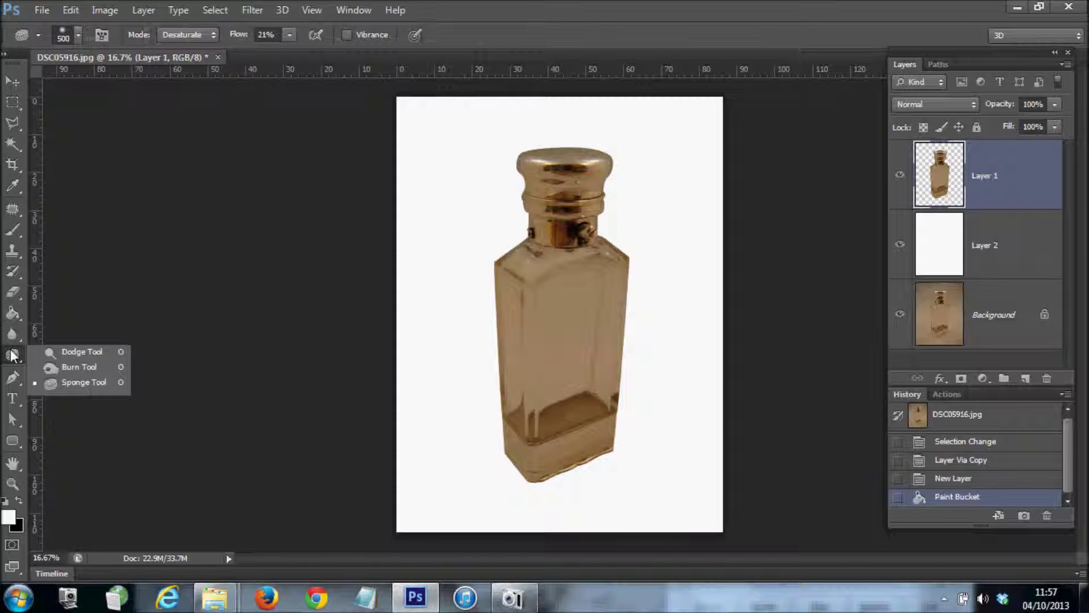
{"action": "left_click", "coordinate": [12, 355]}
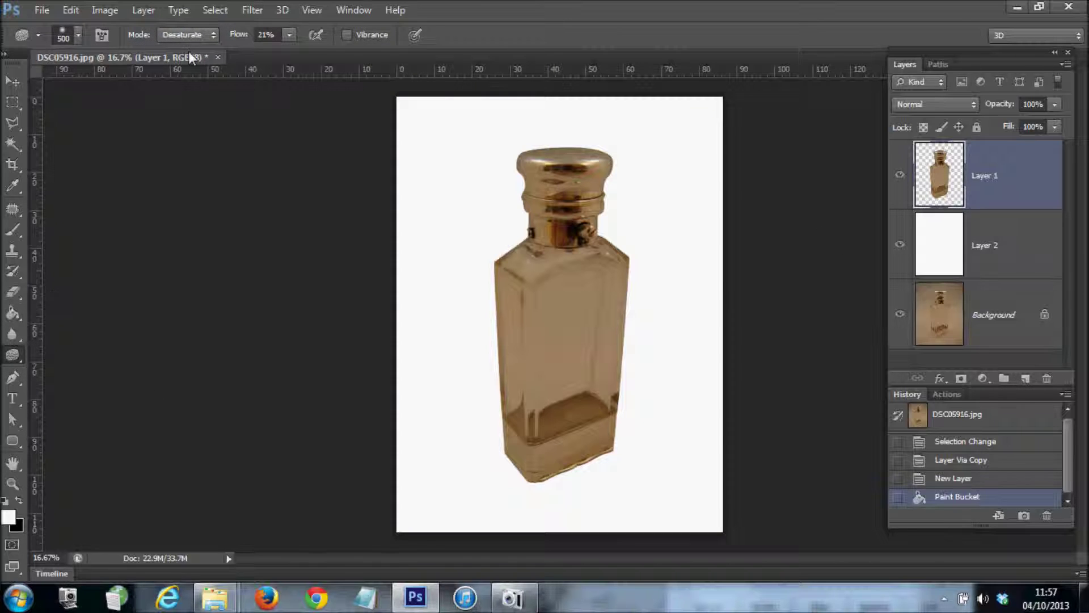
{"action": "left_click", "coordinate": [188, 35]}
{"action": "left_click", "coordinate": [196, 42]}
{"action": "mouse_move", "coordinate": [529, 312]}
{"action": "left_mouse_down"}
{"action": "mouse_move", "coordinate": [492, 264]}
{"action": "mouse_move", "coordinate": [494, 278]}
{"action": "mouse_move", "coordinate": [534, 301]}
{"action": "left_mouse_up"}
{"action": "left_click_drag", "start_coordinate": [562, 329], "coordinate": [574, 337]}
{"action": "key", "text": "ctrl+z"}
{"action": "key", "text": "super"}
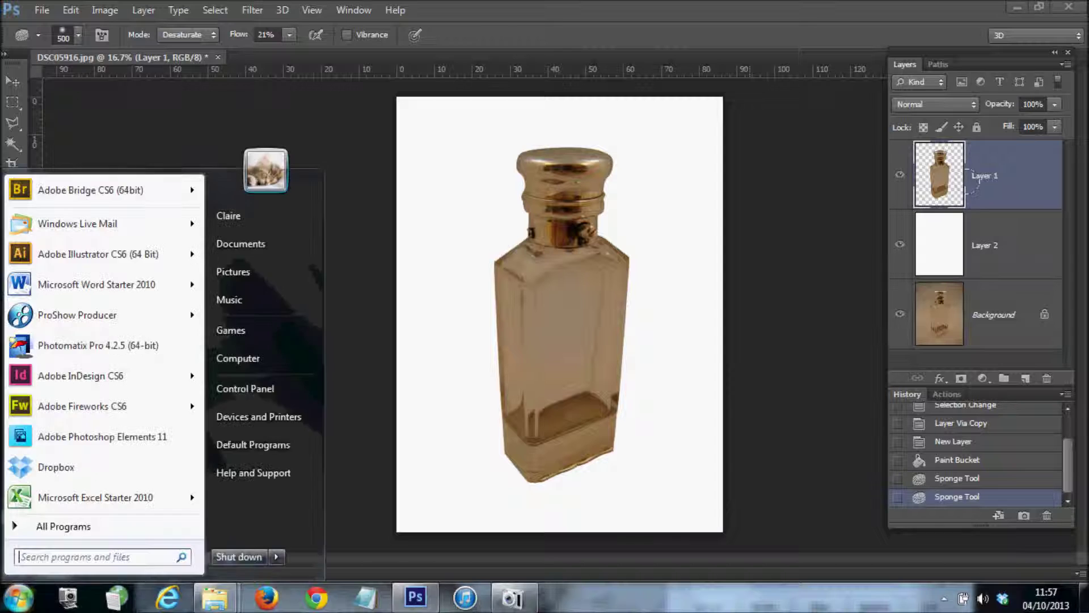
{"action": "left_click", "coordinate": [985, 175]}
Duplicate Layer 1 and drop the copy's saturation to -100 with Hue/Saturation.
{"action": "left_click_drag", "start_coordinate": [1006, 175], "coordinate": [1026, 378]}
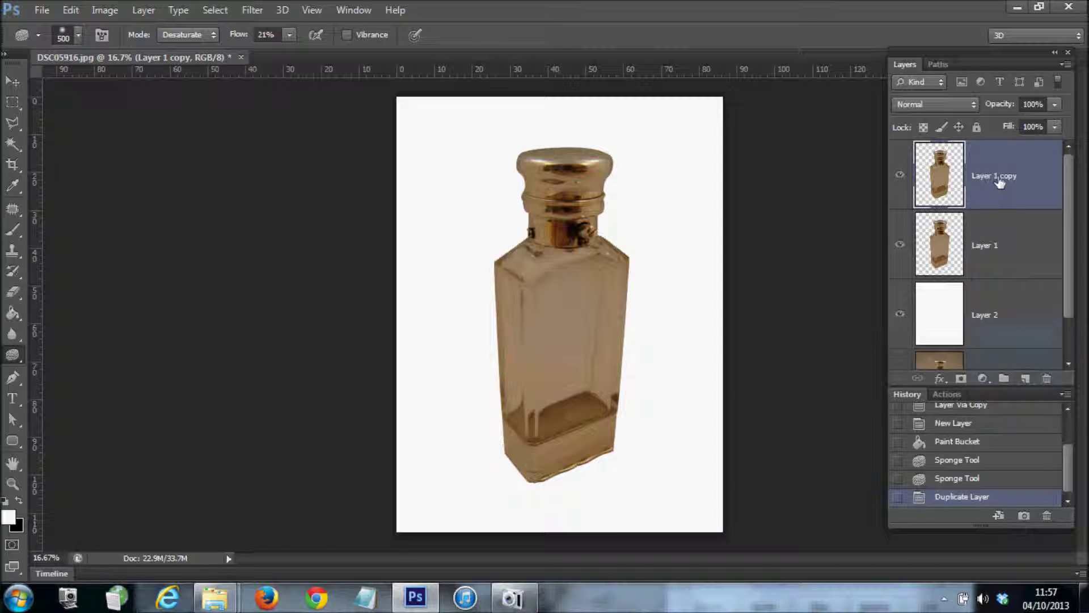
{"action": "left_click", "coordinate": [105, 12]}
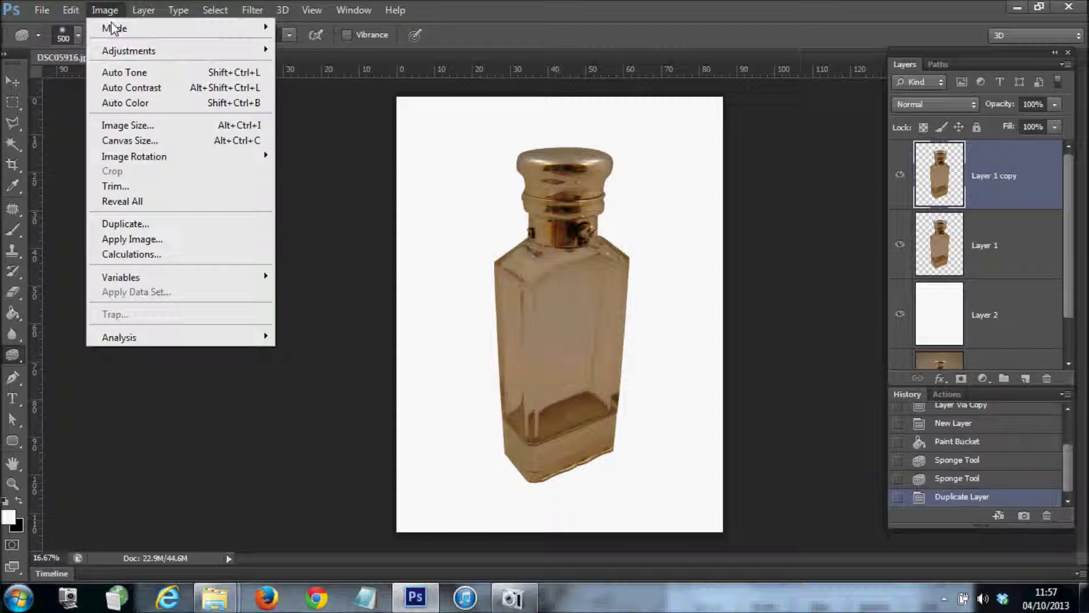
{"action": "mouse_move", "coordinate": [246, 53]}
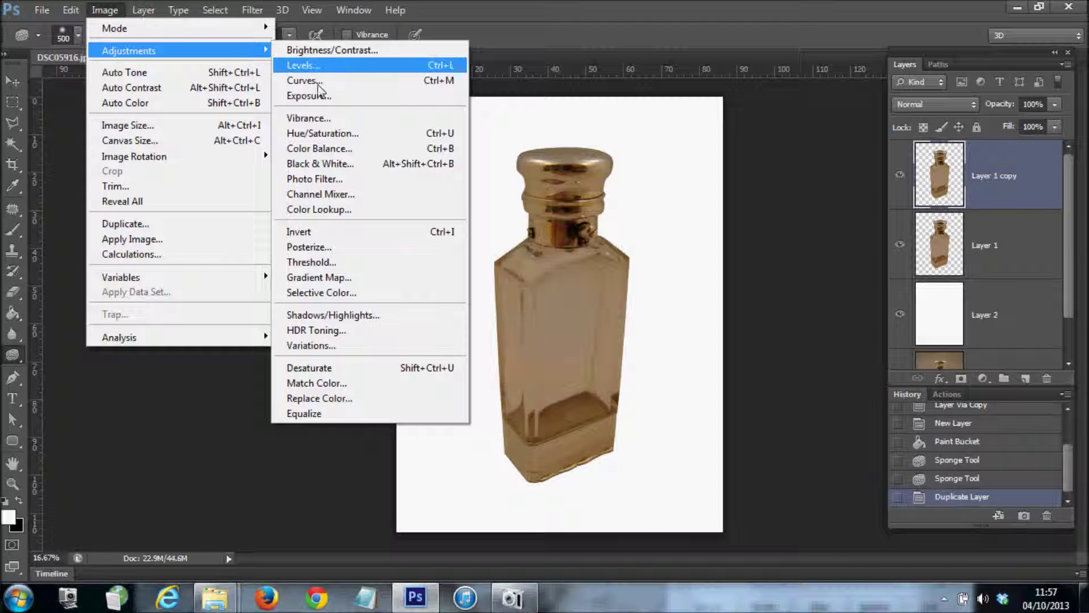
{"action": "left_click", "coordinate": [309, 133]}
{"action": "left_click_drag", "start_coordinate": [869, 408], "coordinate": [786, 409]}
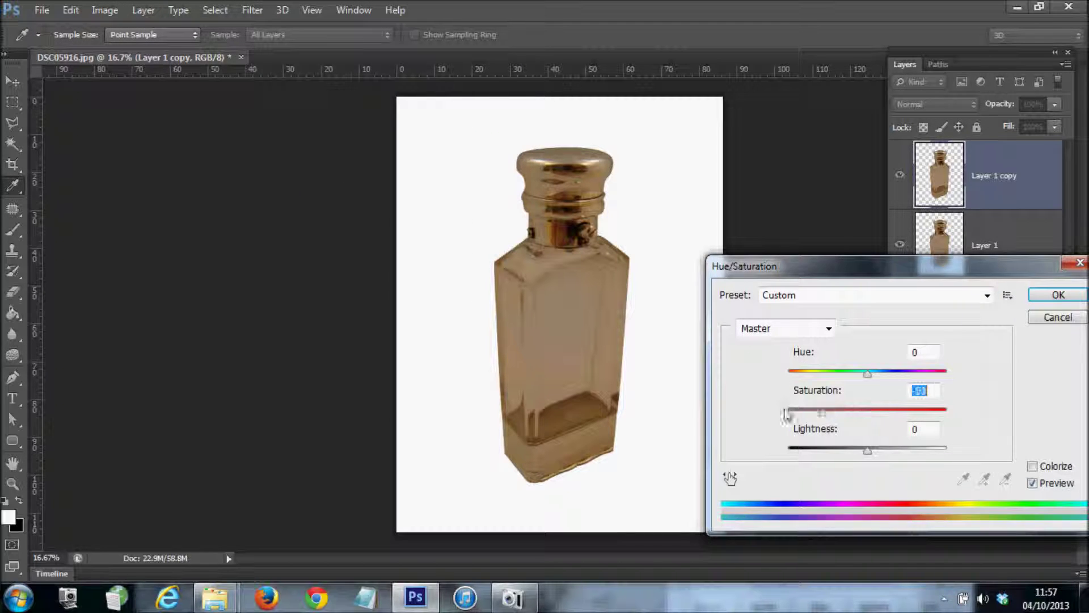
{"action": "left_click", "coordinate": [1059, 295]}
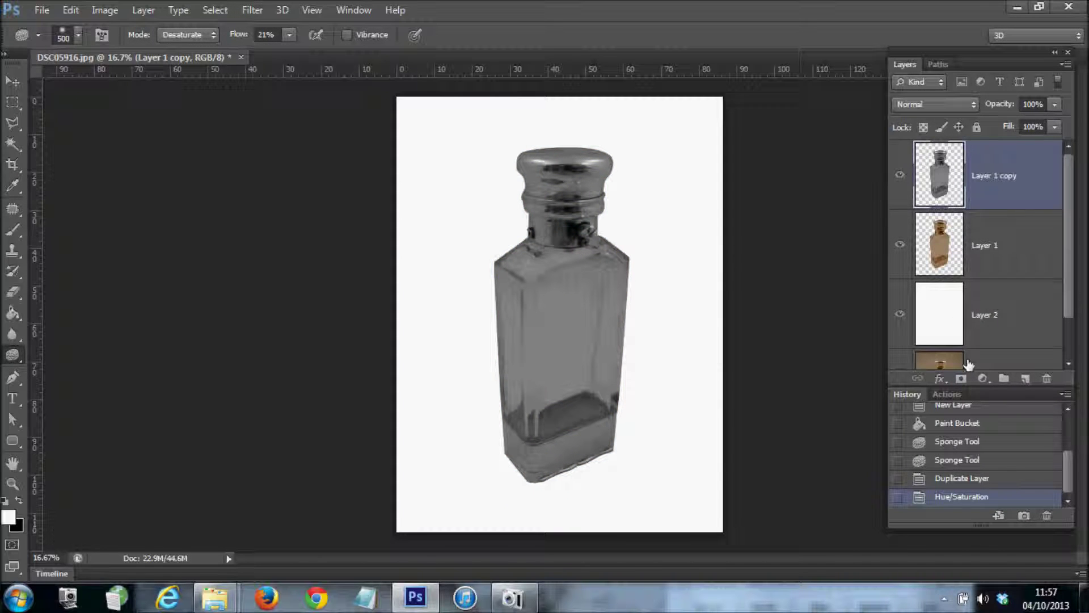
Add a layer mask to Layer 1 copy and fill it black to hide the grey copy.
{"action": "left_click", "coordinate": [961, 379]}
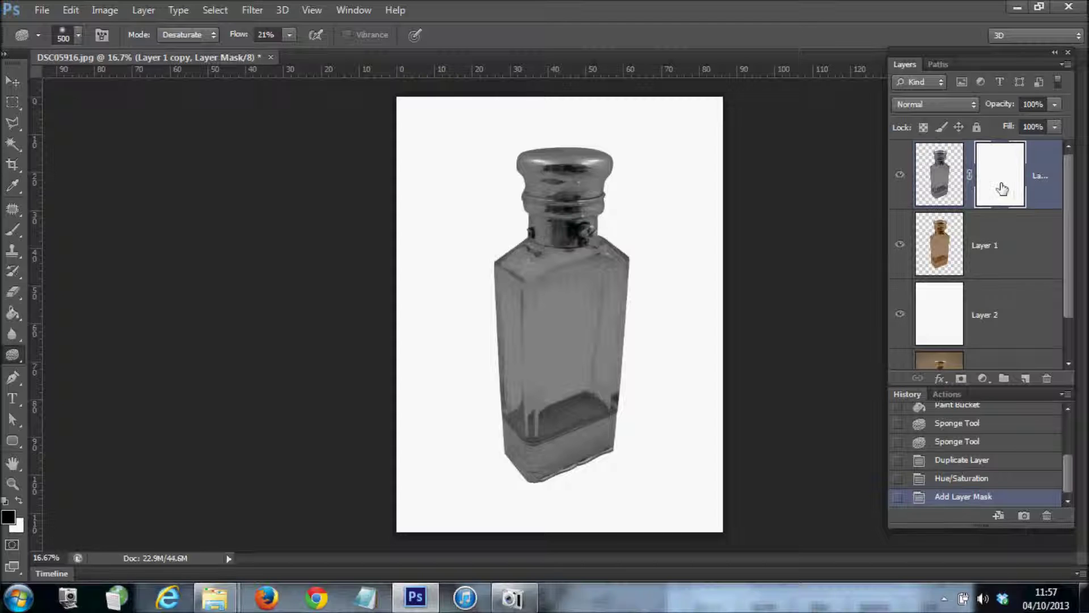
{"action": "left_click", "coordinate": [8, 516]}
{"action": "left_click", "coordinate": [430, 148]}
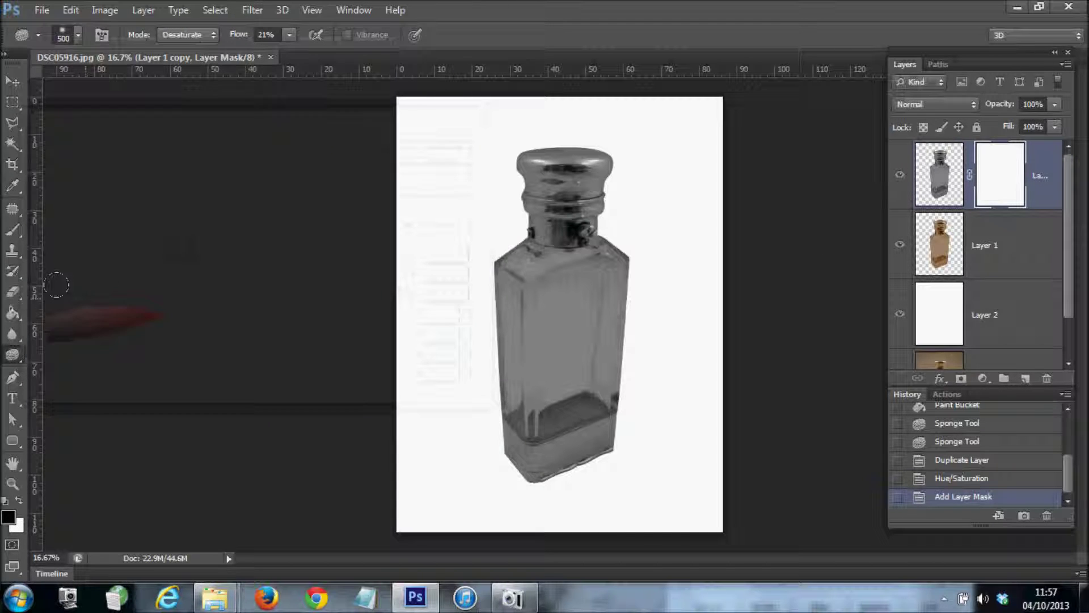
{"action": "left_click", "coordinate": [13, 313]}
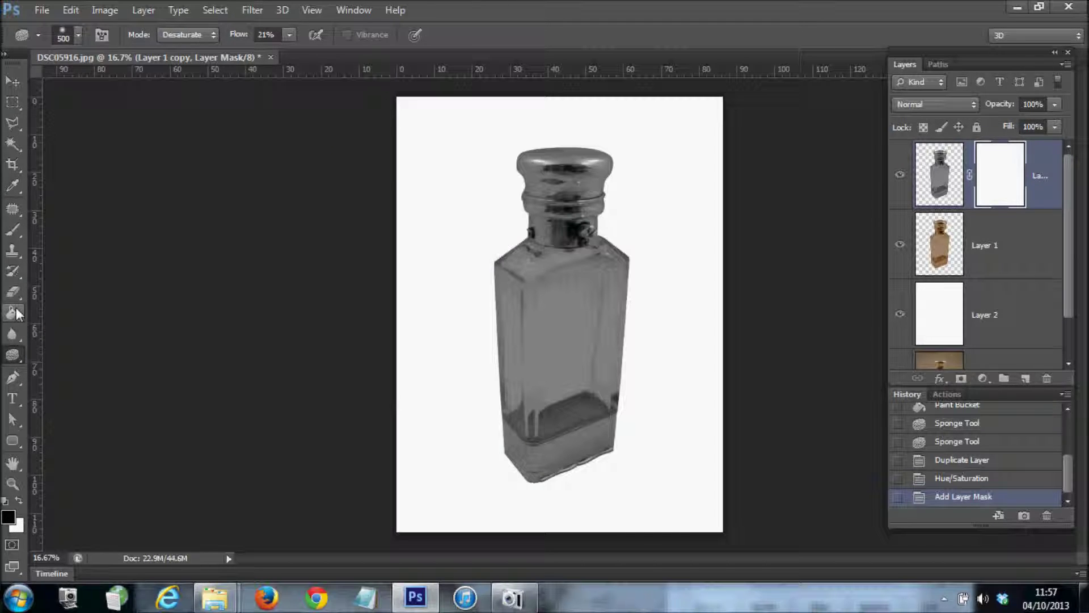
{"action": "left_click", "coordinate": [447, 274]}
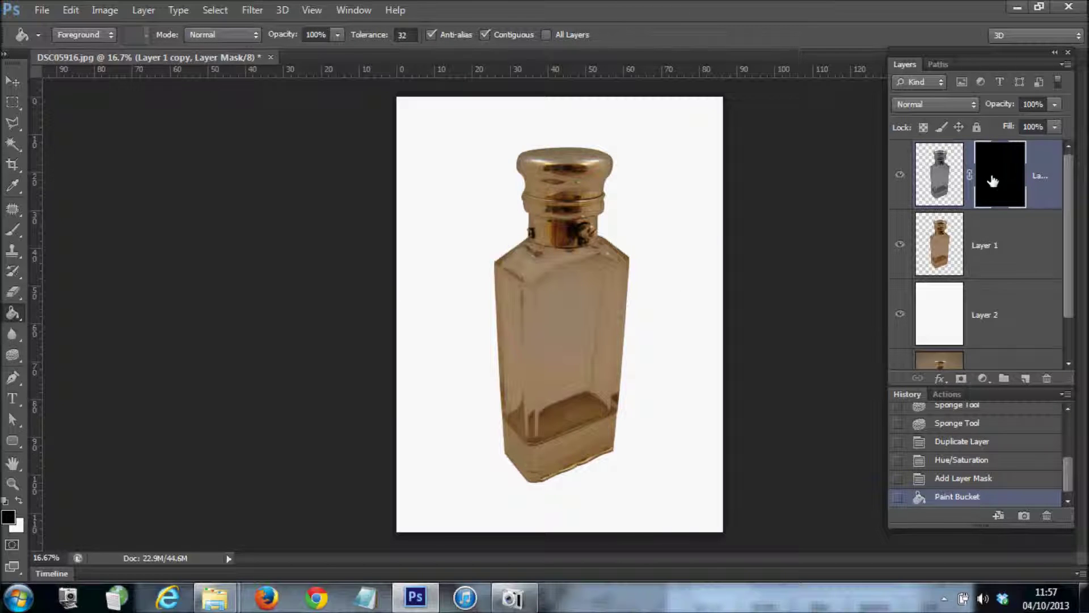
Zoom in on the bottle's neck and paint the mask white at full opacity over both shoulders.
{"action": "key", "text": "z"}
{"action": "left_click_drag", "start_coordinate": [471, 202], "coordinate": [671, 316]}
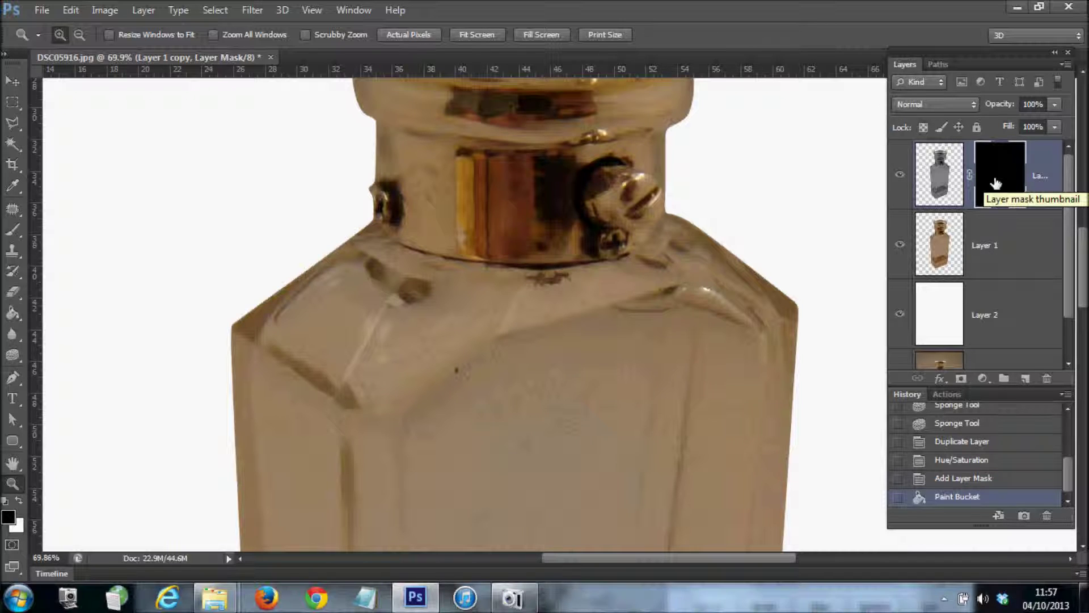
{"action": "left_click", "coordinate": [14, 231]}
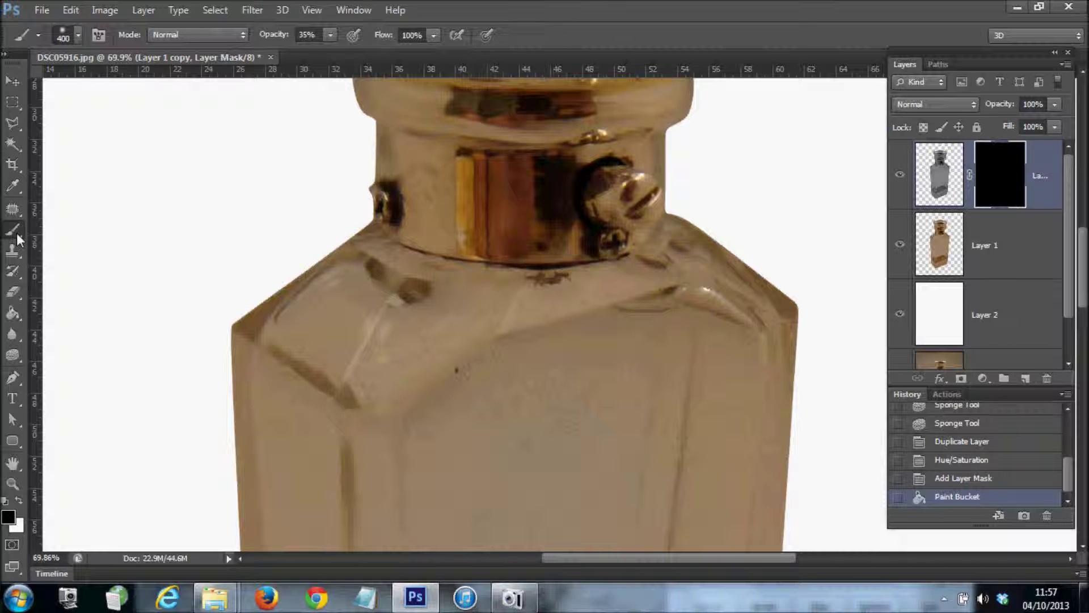
{"action": "left_click", "coordinate": [19, 500]}
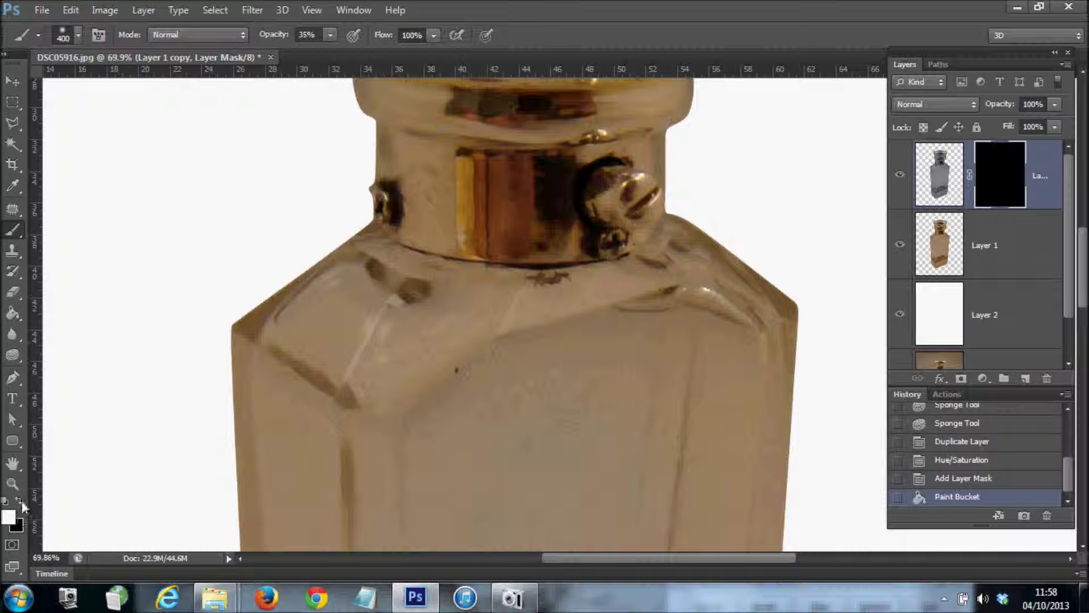
{"action": "left_click", "coordinate": [8, 515]}
{"action": "left_click", "coordinate": [422, 149]}
{"action": "left_click", "coordinate": [291, 310]}
{"action": "left_click", "coordinate": [330, 34]}
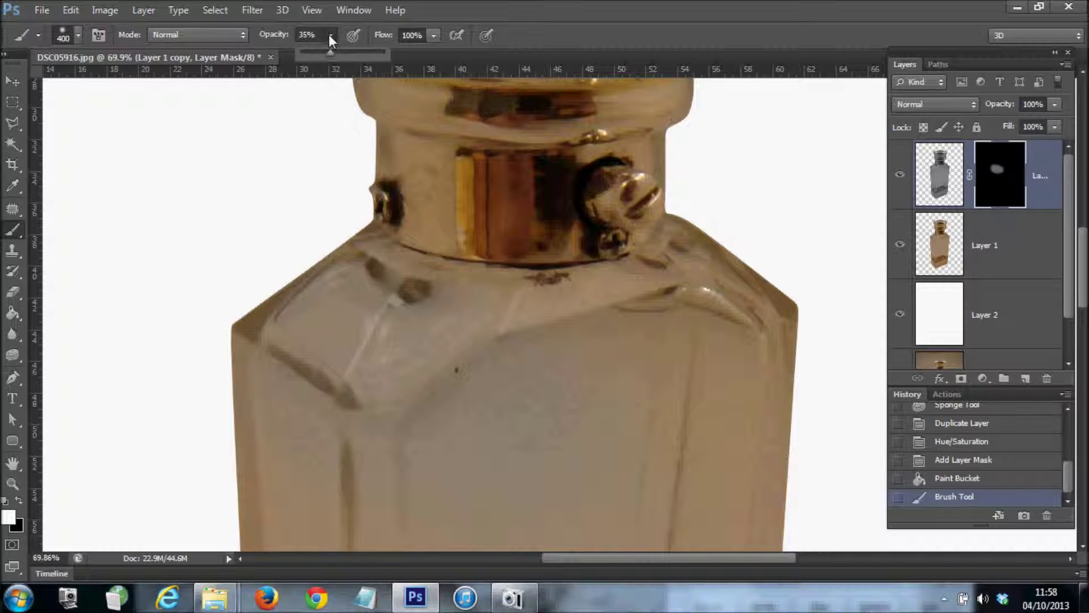
{"action": "left_click", "coordinate": [238, 279]}
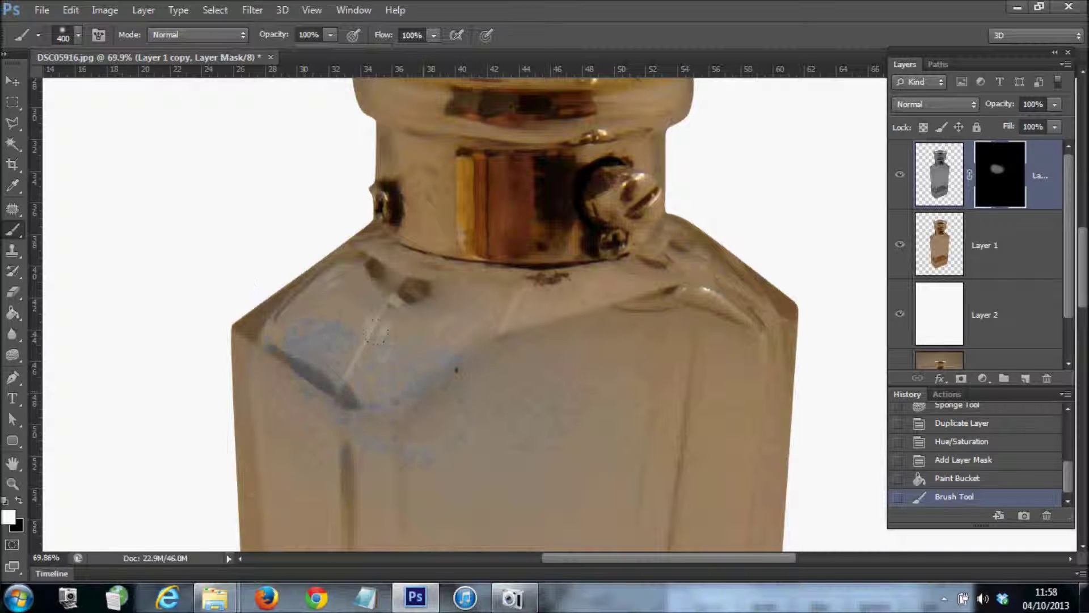
{"action": "left_click_drag", "start_coordinate": [377, 332], "coordinate": [570, 344]}
{"action": "left_click_drag", "start_coordinate": [670, 261], "coordinate": [732, 307]}
With a smaller brush, grey the collar's lower edge and restore gold on its middle.
{"action": "key", "text": "bracketleft"}
{"action": "key", "text": "bracketleft"}
{"action": "key", "text": "bracketleft"}
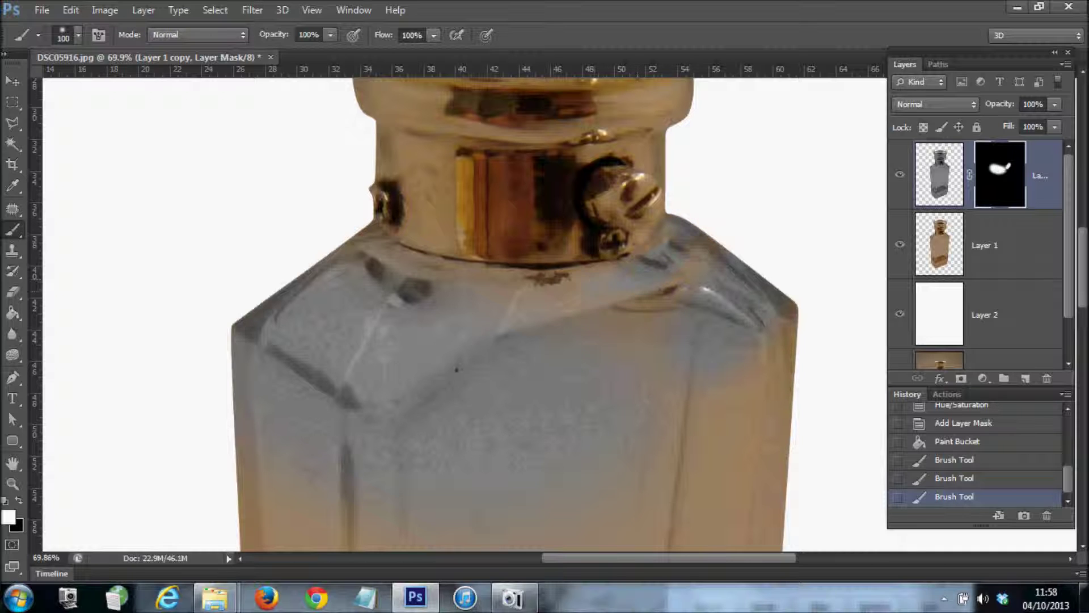
{"action": "left_click", "coordinate": [440, 275]}
{"action": "left_click_drag", "start_coordinate": [469, 216], "coordinate": [487, 313]}
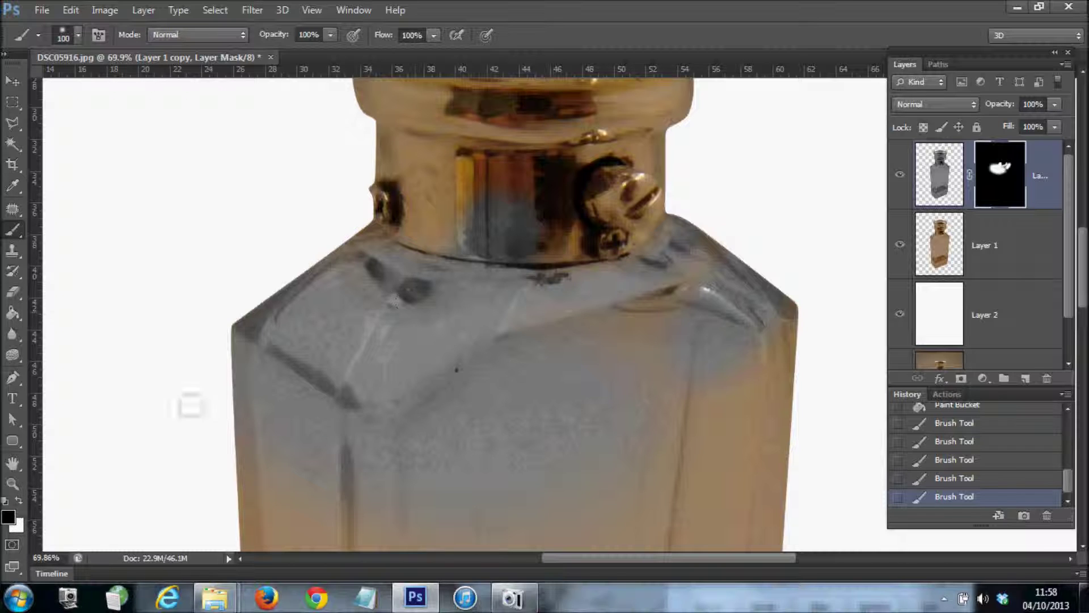
{"action": "mouse_move", "coordinate": [488, 165]}
{"action": "left_mouse_down"}
{"action": "mouse_move", "coordinate": [499, 238]}
{"action": "mouse_move", "coordinate": [513, 228]}
{"action": "left_mouse_up"}
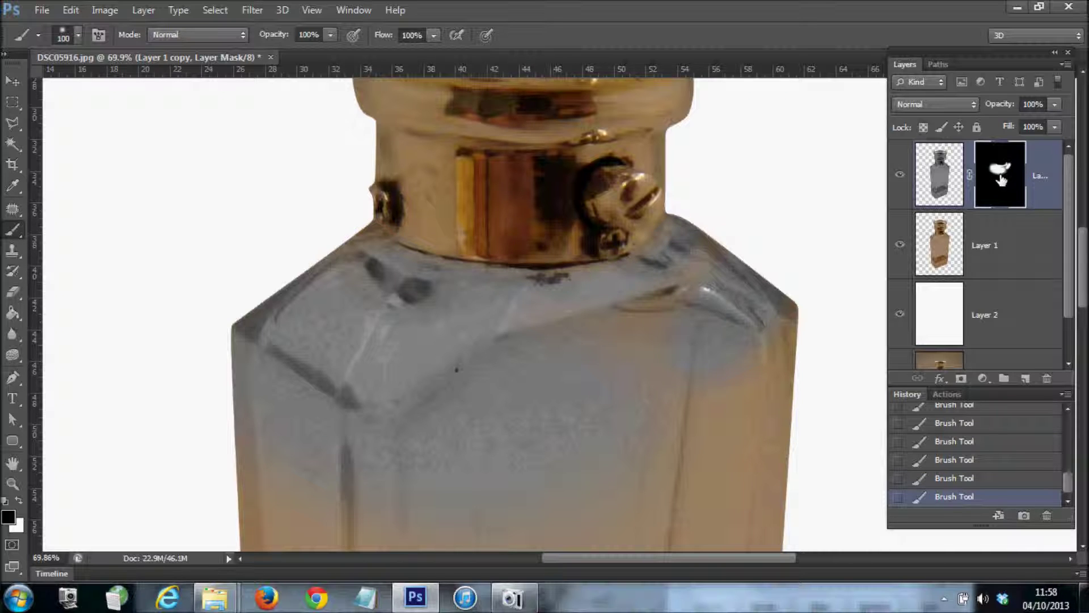
{"action": "key", "text": "x"}
With a 250 px brush, grey the glass on the bottle's right side and lower body, then fit the image on screen.
{"action": "scroll", "coordinate": [737, 146], "scroll_direction": "down", "scroll_amount": 5}
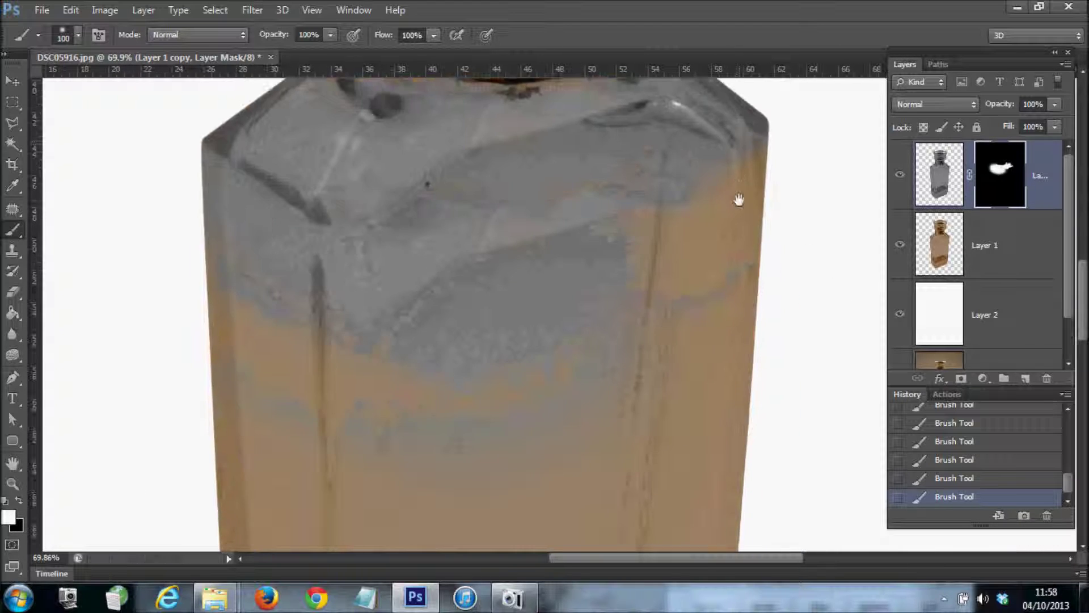
{"action": "key", "text": "bracketright"}
{"action": "key", "text": "bracketright"}
{"action": "key", "text": "bracketright"}
{"action": "key", "text": "bracketright"}
{"action": "key", "text": "bracketright"}
{"action": "mouse_move", "coordinate": [718, 188]}
{"action": "left_mouse_down"}
{"action": "mouse_move", "coordinate": [485, 187]}
{"action": "mouse_move", "coordinate": [341, 273]}
{"action": "mouse_move", "coordinate": [653, 295]}
{"action": "left_mouse_up"}
{"action": "scroll", "coordinate": [537, 177], "scroll_direction": "down", "scroll_amount": 5}
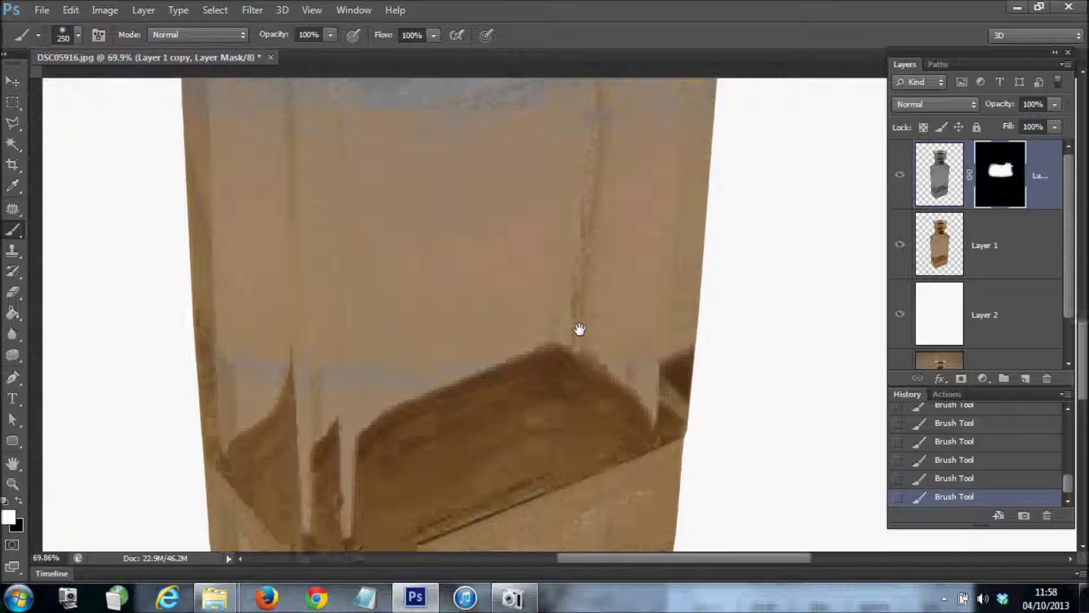
{"action": "left_click_drag", "start_coordinate": [579, 330], "coordinate": [586, 457]}
{"action": "key", "text": "ctrl+r"}
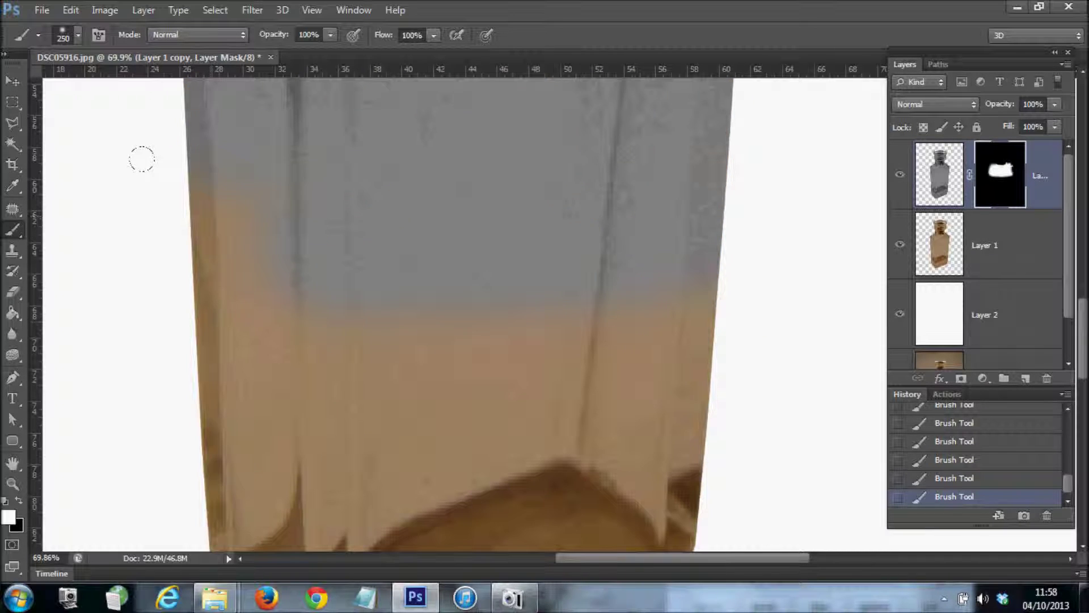
{"action": "scroll", "coordinate": [267, 255], "scroll_direction": "down", "scroll_amount": 5}
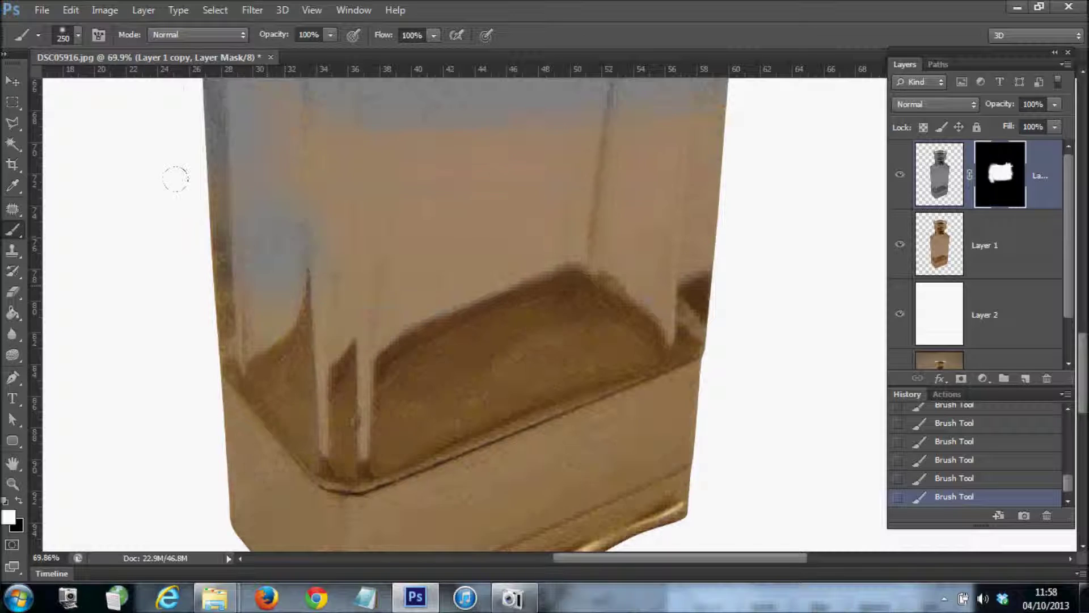
{"action": "left_click_drag", "start_coordinate": [401, 156], "coordinate": [322, 231]}
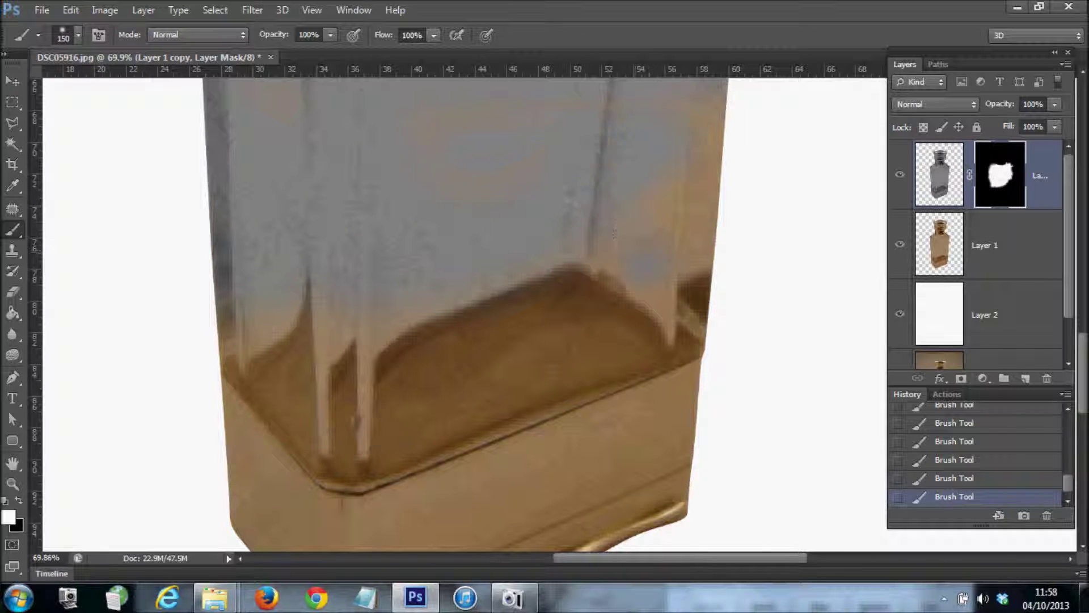
{"action": "left_click_drag", "start_coordinate": [661, 244], "coordinate": [690, 161]}
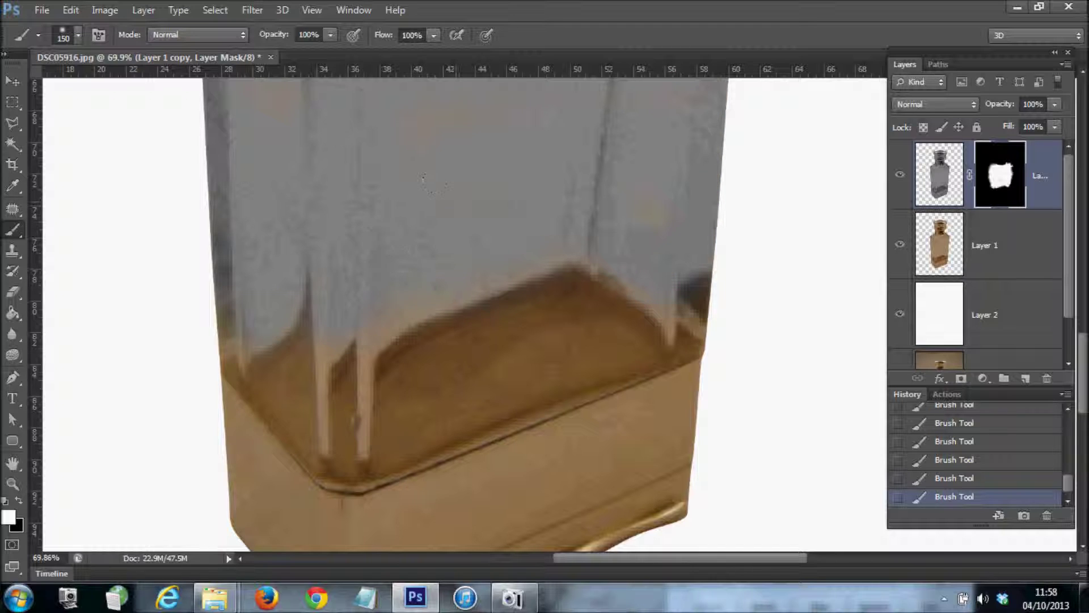
{"action": "key", "text": "ctrl+0"}
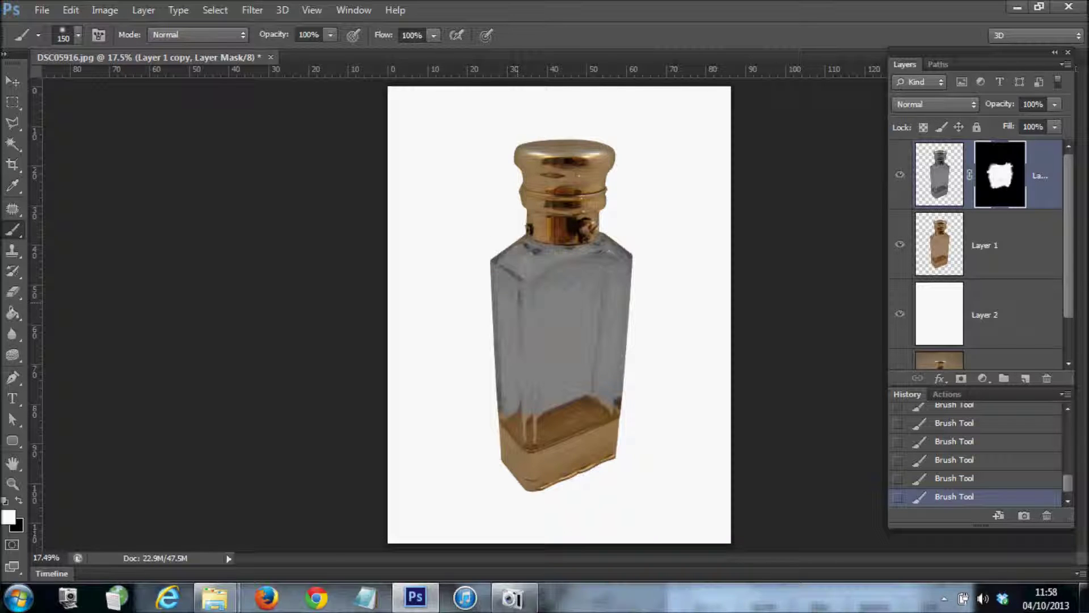
Set Layer 1 copy's opacity to 55%, then delete Layer 2 and undo to restore it.
{"action": "left_click", "coordinate": [953, 172]}
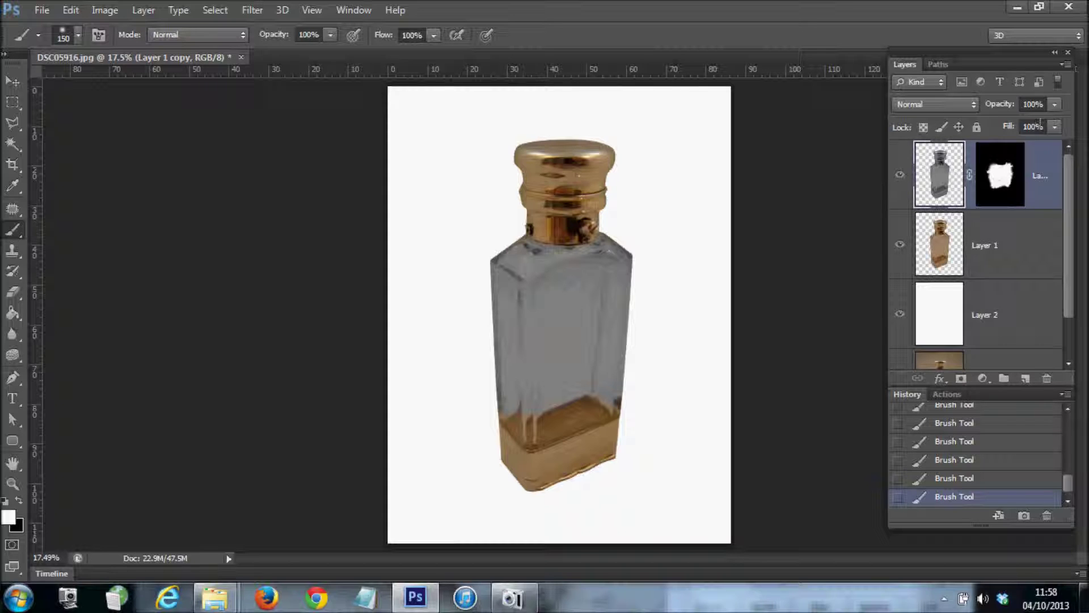
{"action": "left_click_drag", "start_coordinate": [1054, 106], "coordinate": [1014, 123]}
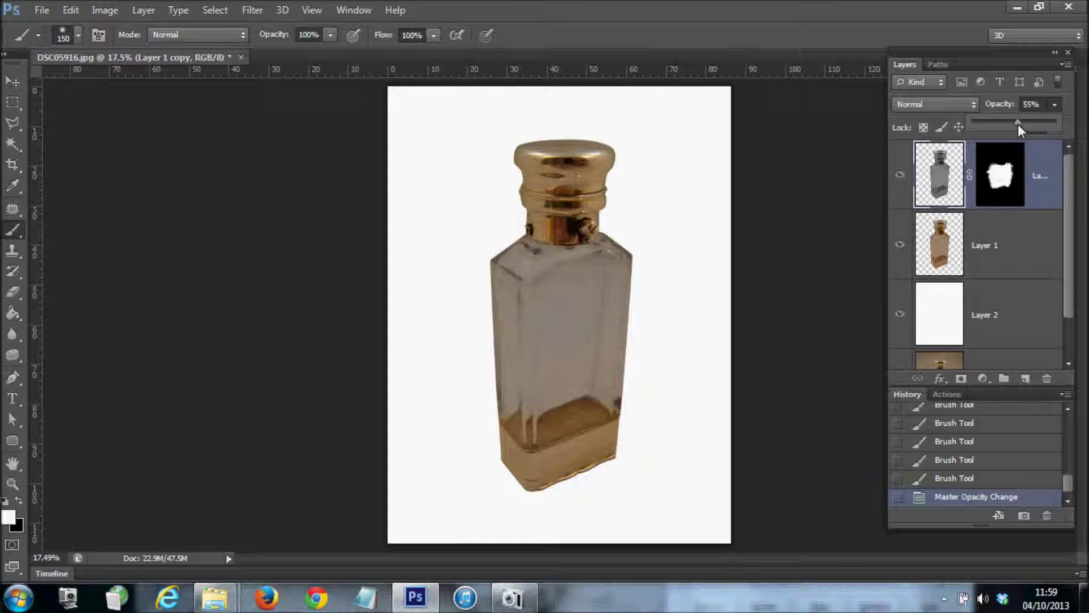
{"action": "scroll", "coordinate": [993, 238], "scroll_direction": "down", "scroll_amount": 2}
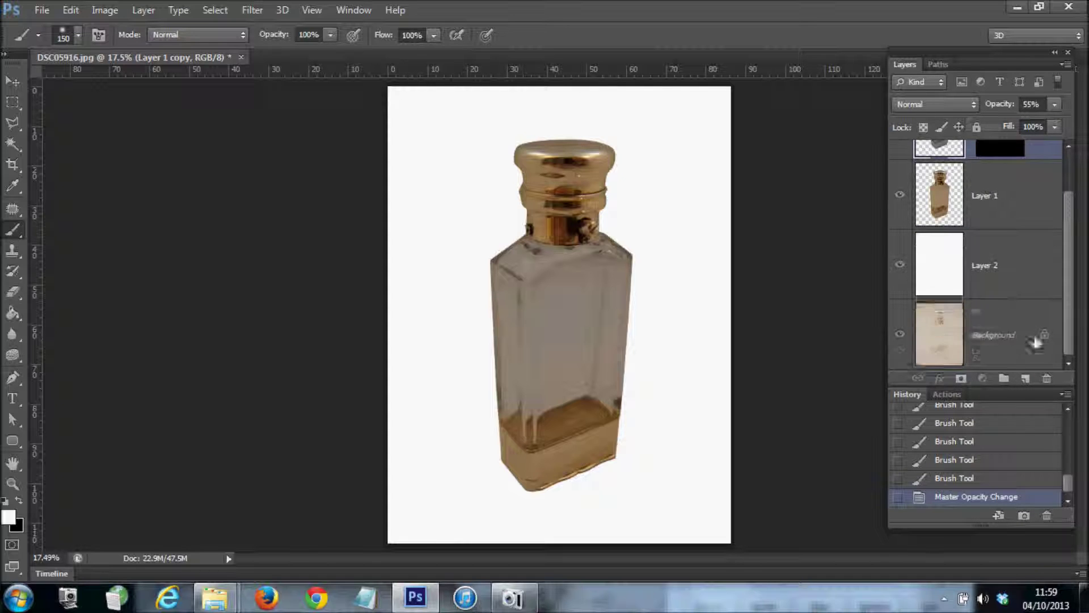
{"action": "left_click_drag", "start_coordinate": [1035, 341], "coordinate": [1047, 379]}
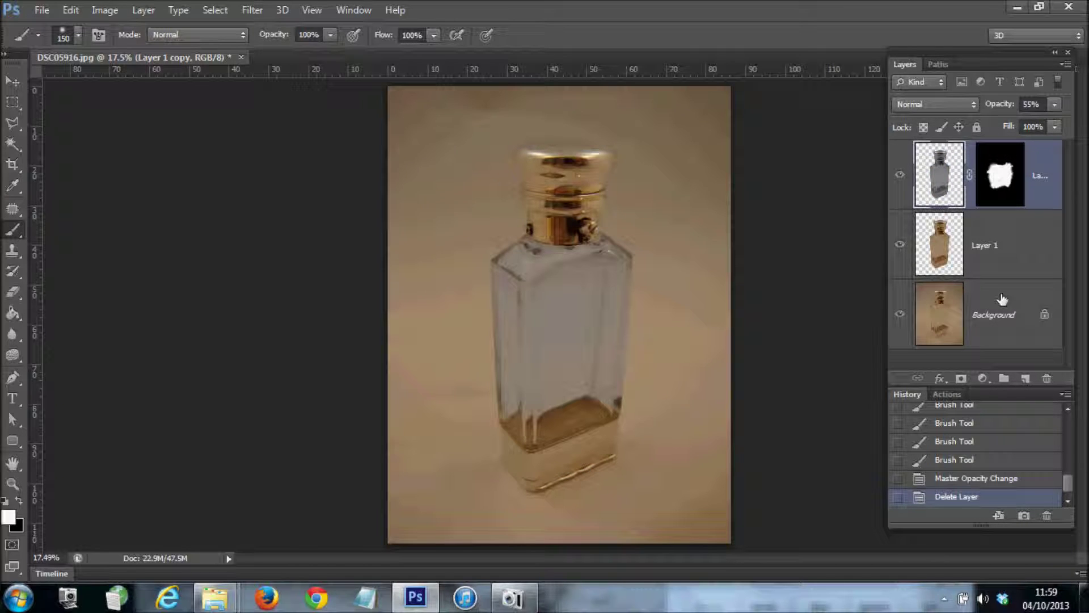
{"action": "key", "text": "ctrl+z"}
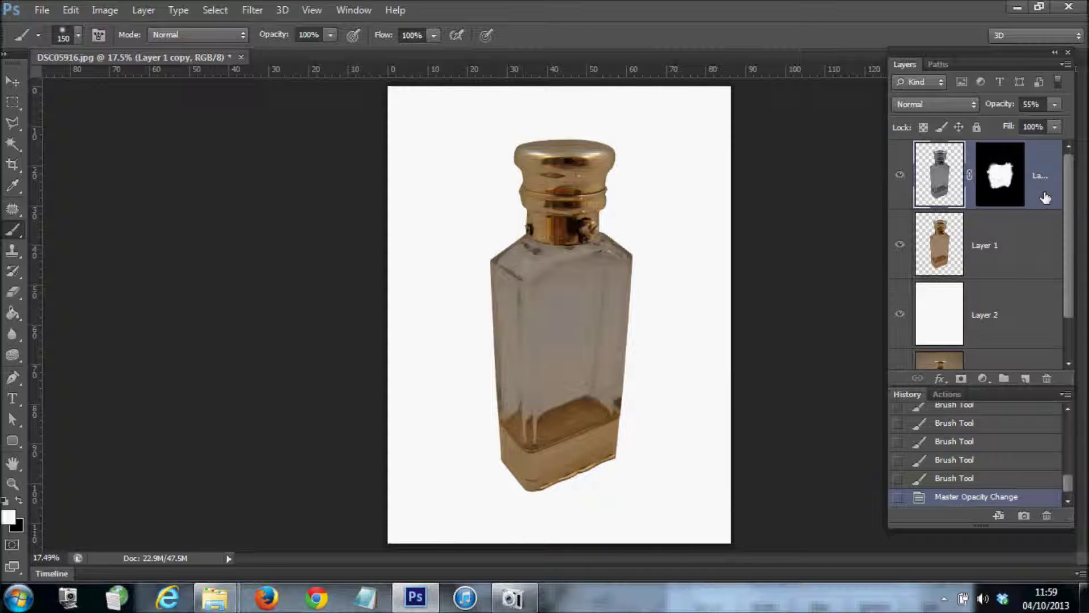
Merge Layer 1 with the top bottle layer and check the merged result.
{"action": "left_click", "coordinate": [997, 246], "text": "shift"}
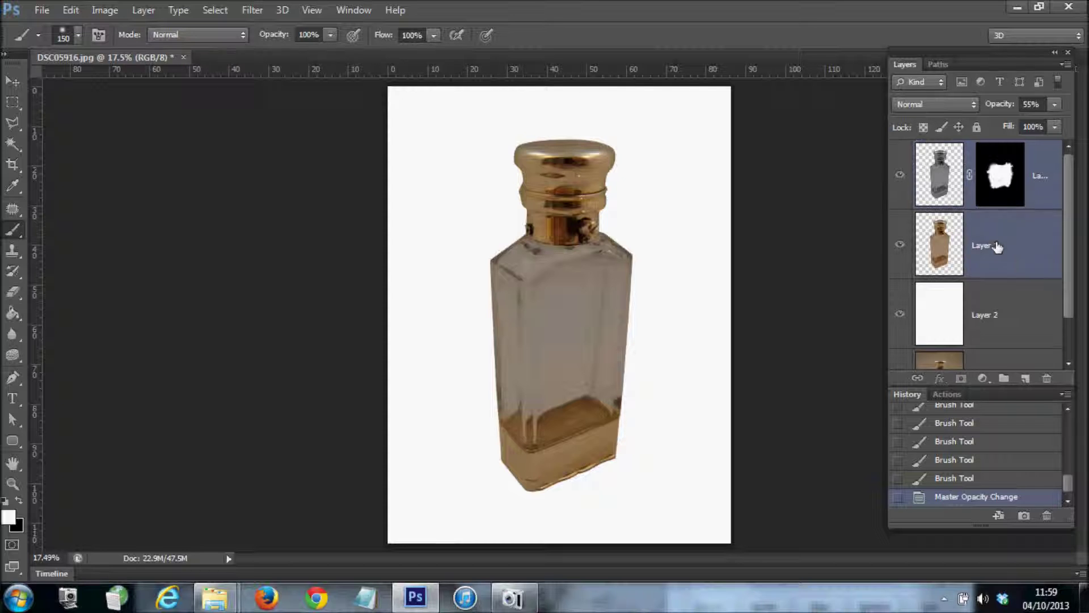
{"action": "left_click", "coordinate": [143, 10]}
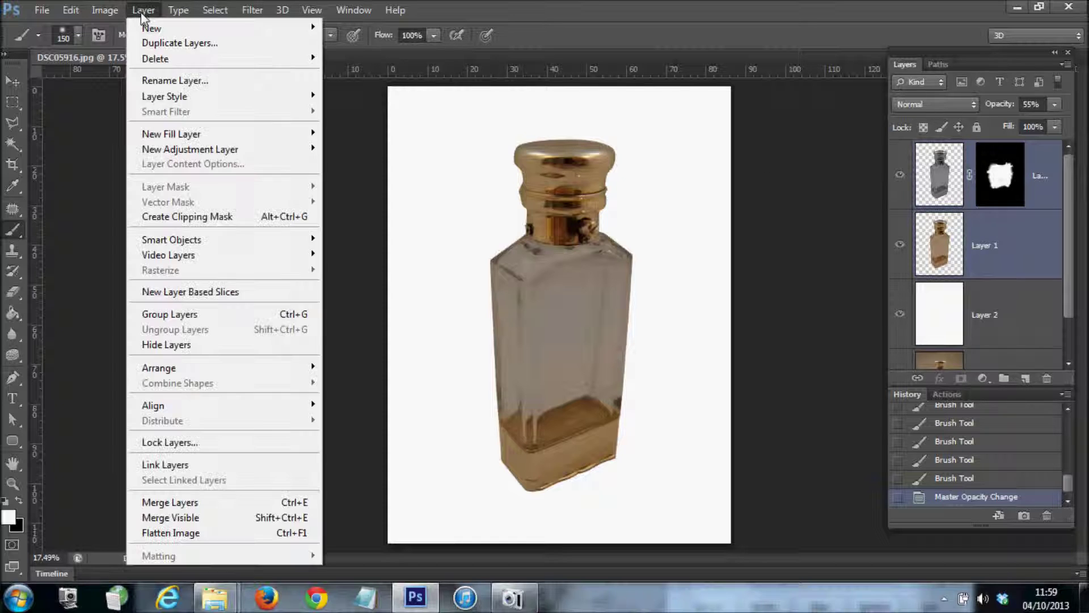
{"action": "left_click", "coordinate": [164, 503]}
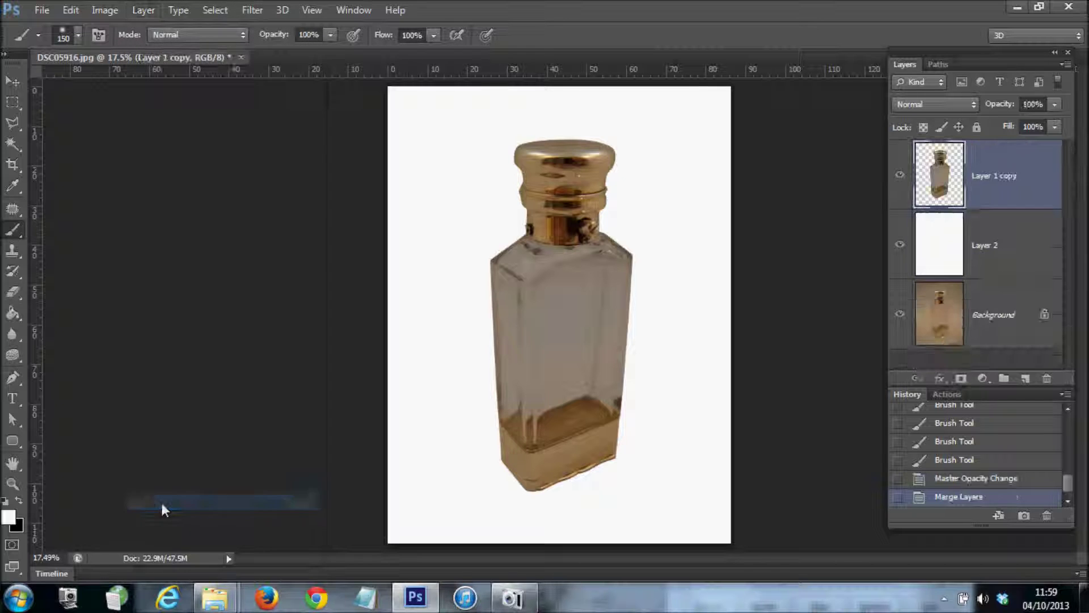
{"action": "left_click", "coordinate": [900, 175]}
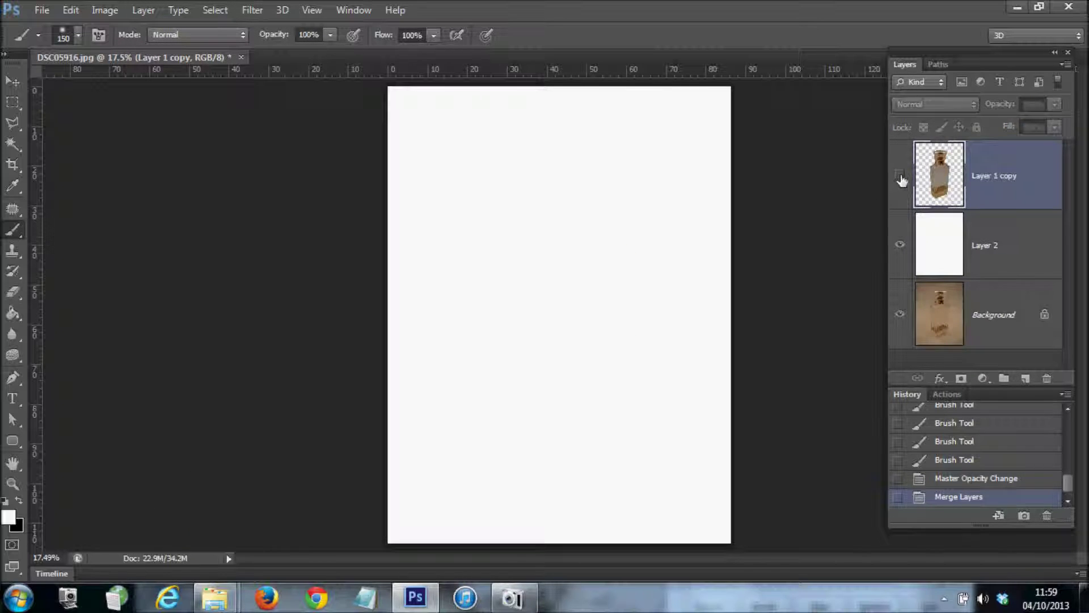
{"action": "left_click", "coordinate": [899, 175]}
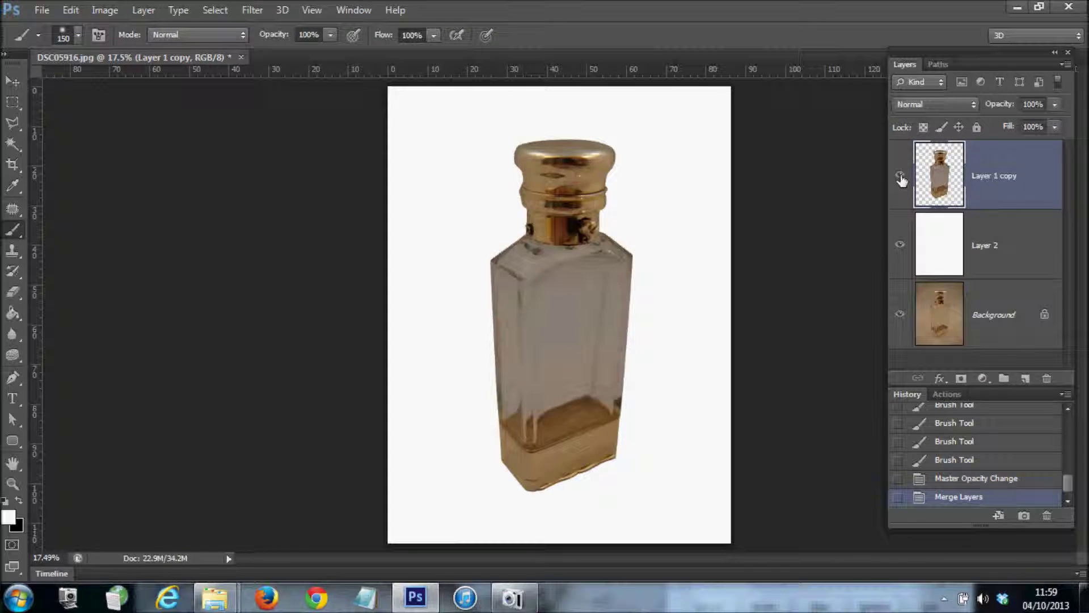
Select the bottle's pixels and fill them with black on a new layer above Layer 2.
{"action": "right_click", "coordinate": [942, 186]}
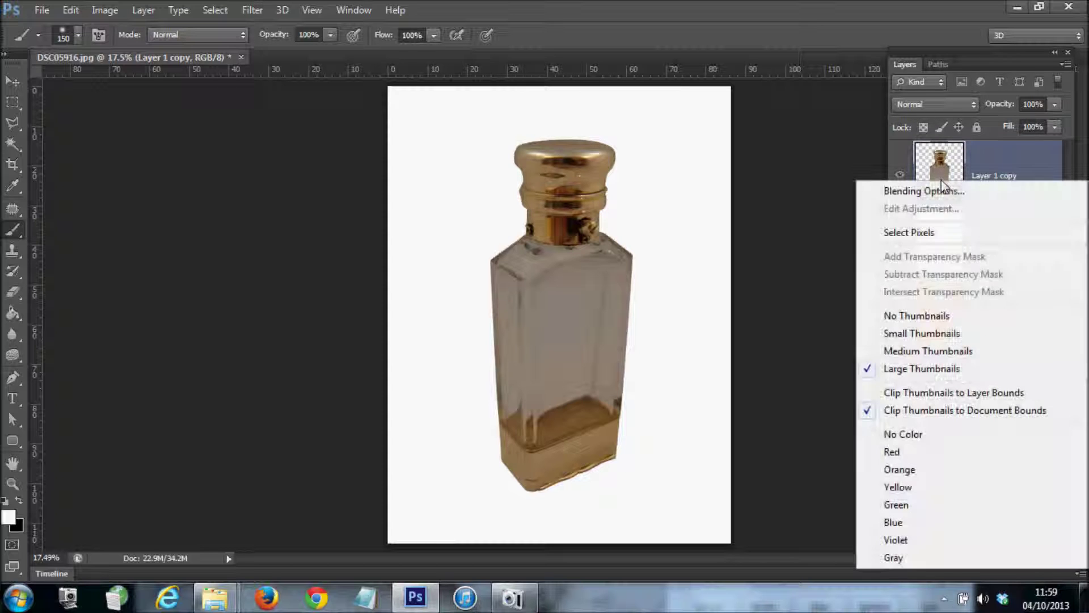
{"action": "left_click", "coordinate": [926, 232]}
{"action": "left_click", "coordinate": [997, 245]}
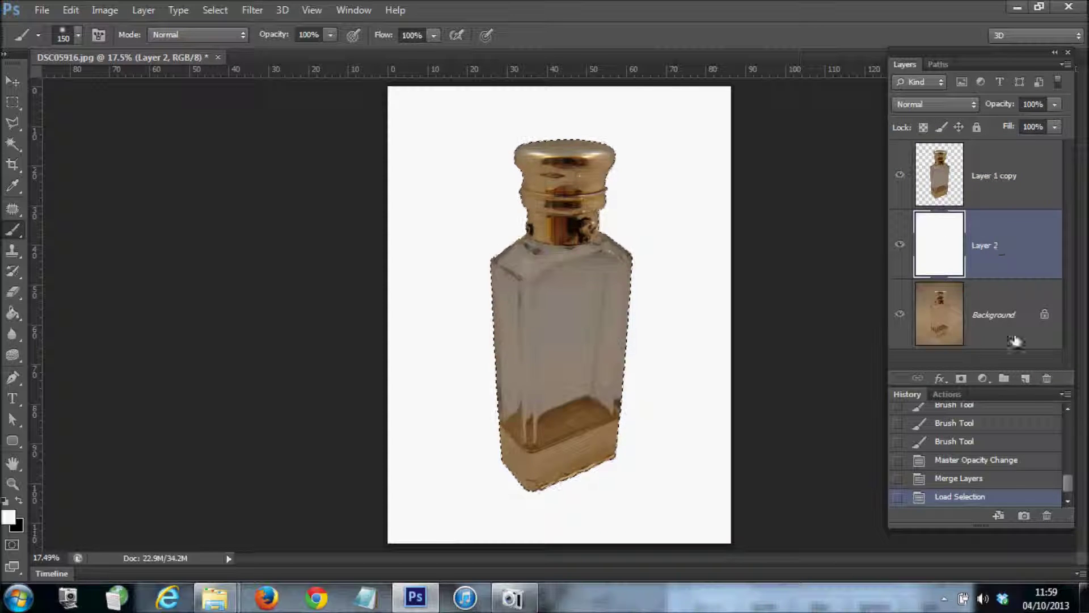
{"action": "left_click", "coordinate": [1026, 380]}
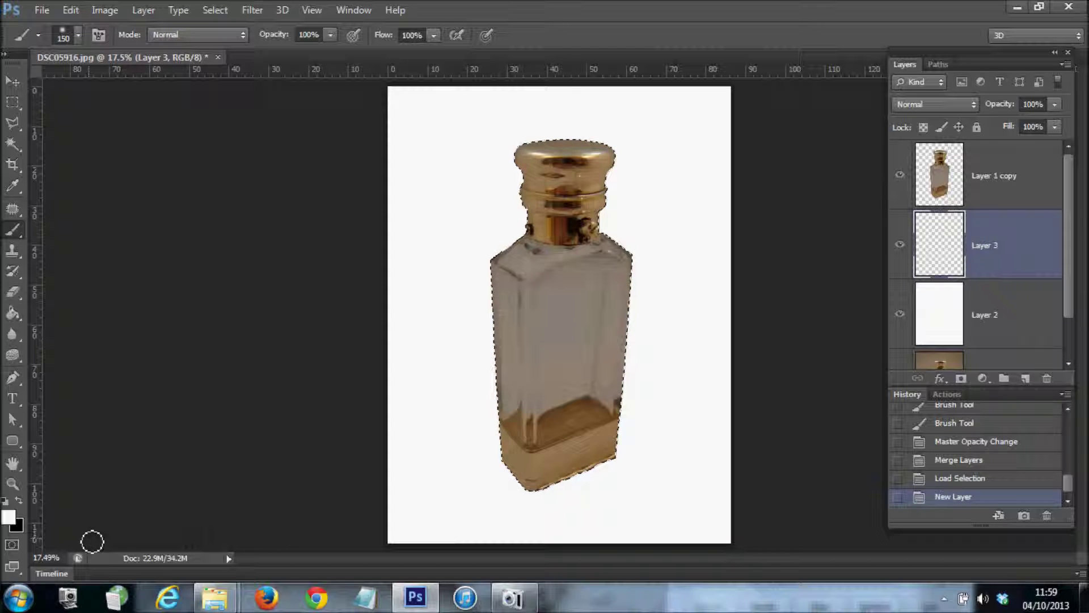
{"action": "key", "text": "x"}
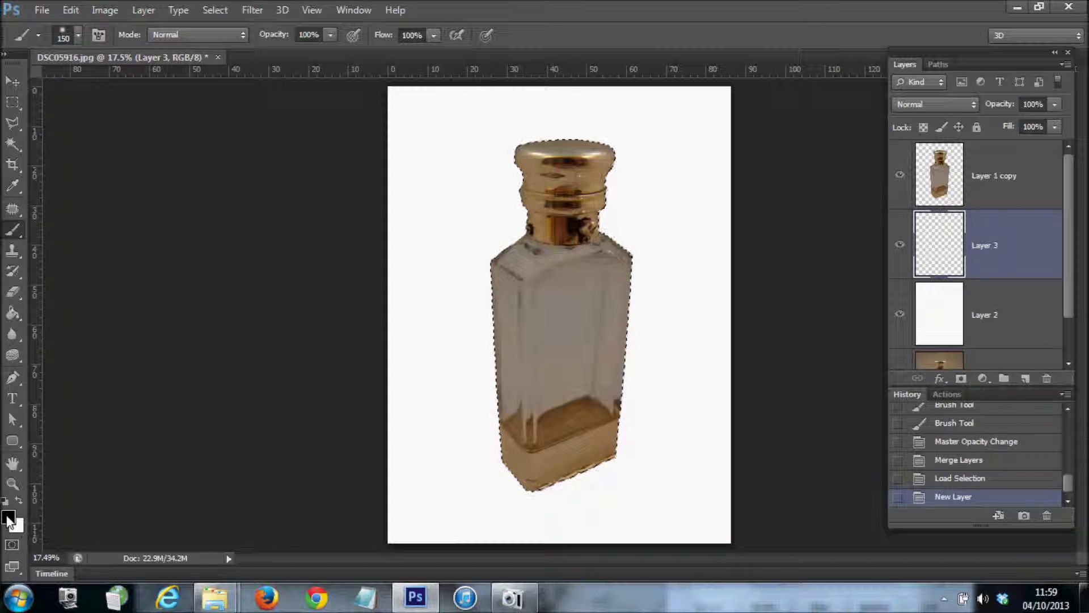
{"action": "left_click", "coordinate": [13, 313]}
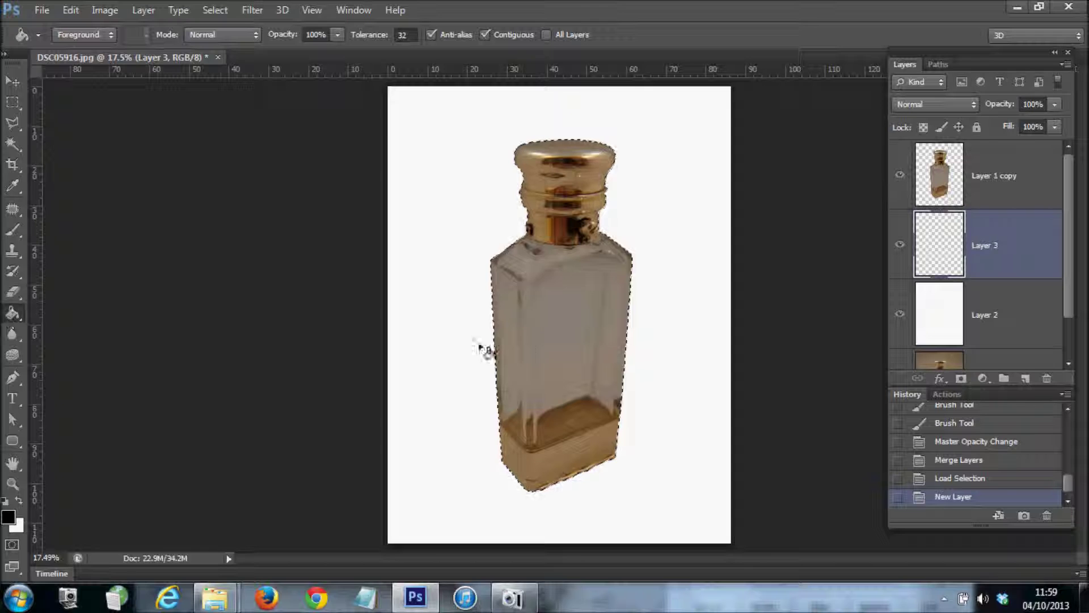
{"action": "left_click", "coordinate": [550, 319]}
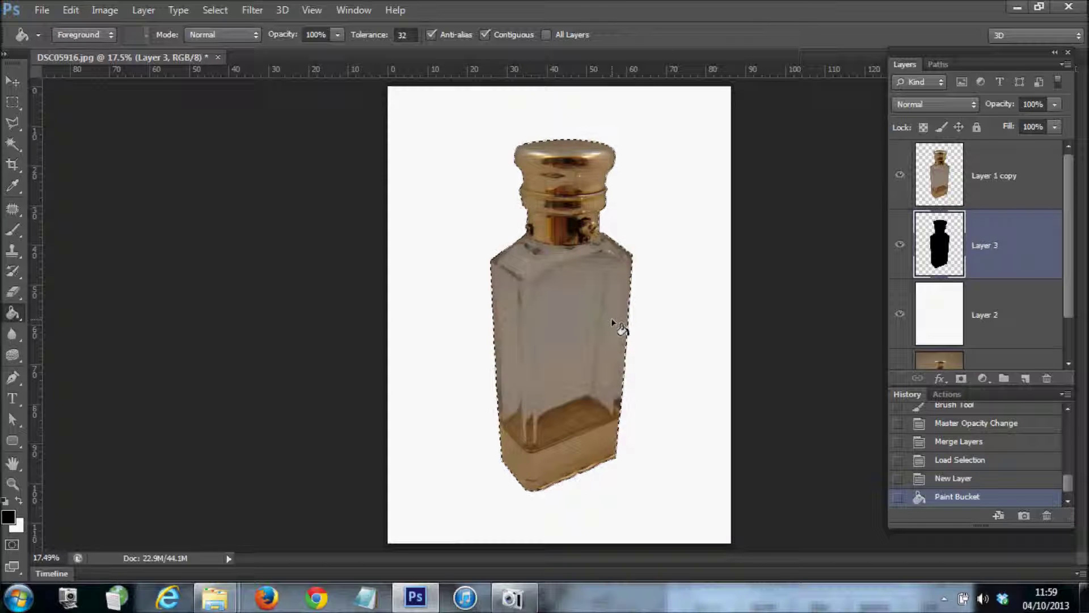
{"action": "left_click", "coordinate": [215, 9]}
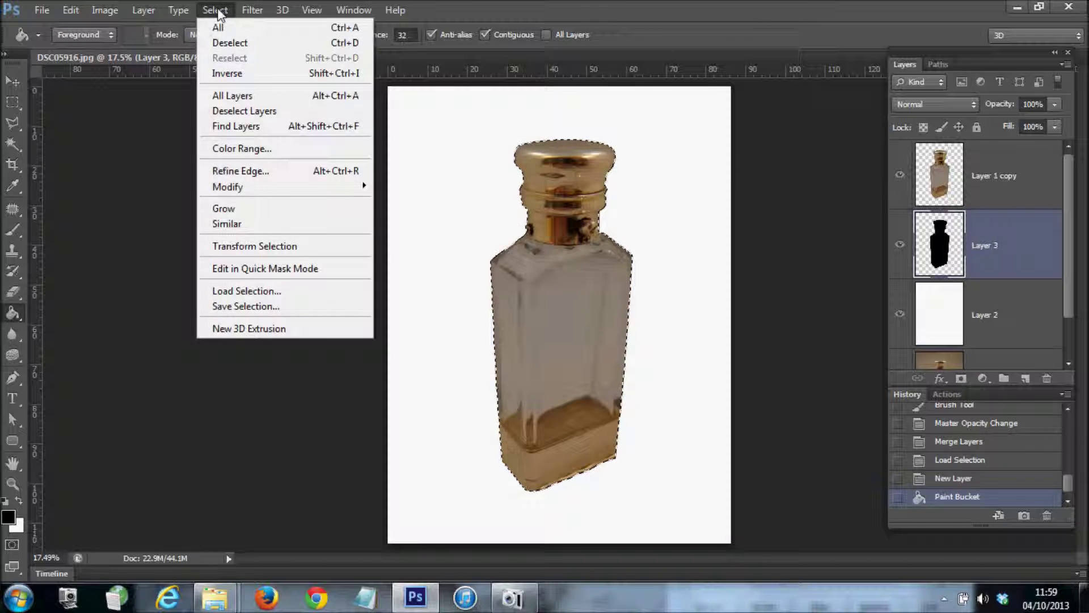
{"action": "left_click", "coordinate": [227, 42]}
{"action": "left_click", "coordinate": [899, 176]}
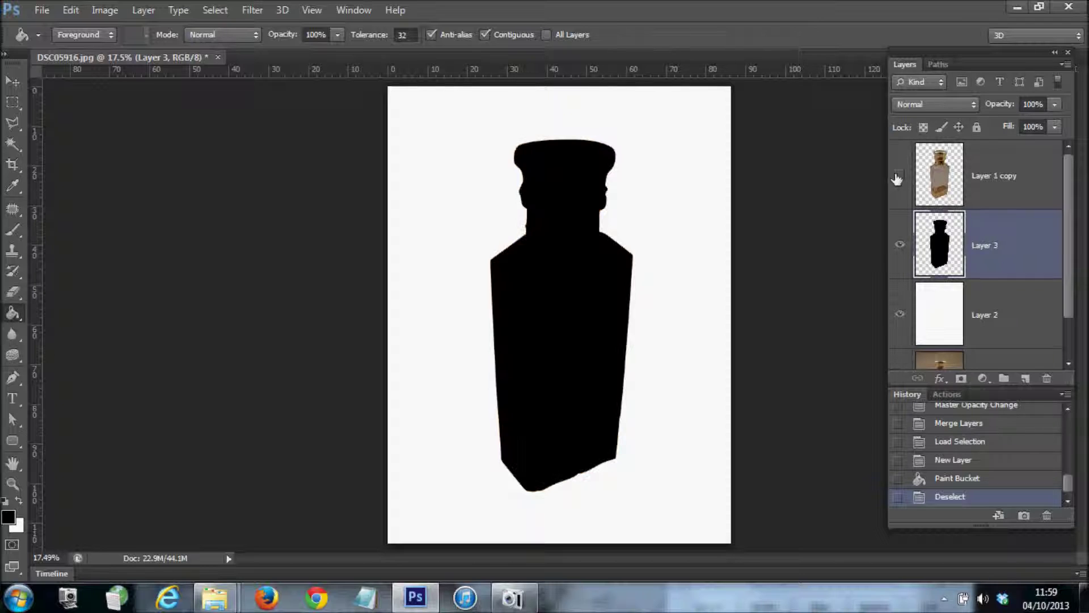
{"action": "left_click", "coordinate": [899, 176]}
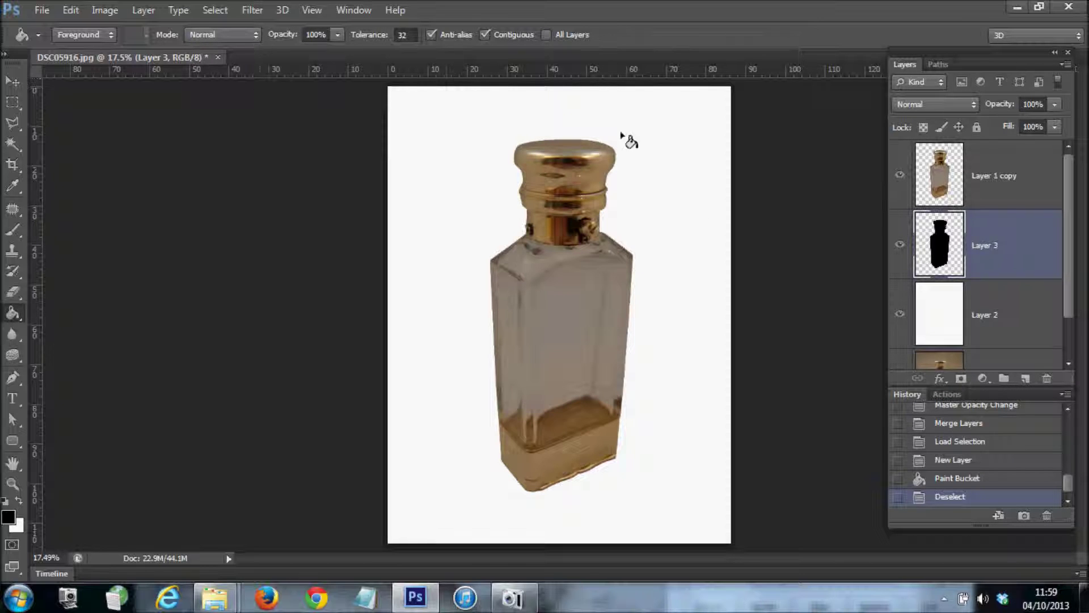
Rename the black silhouette layer to 'shadow'.
{"action": "double_click", "coordinate": [988, 246]}
{"action": "type", "text": "s"}
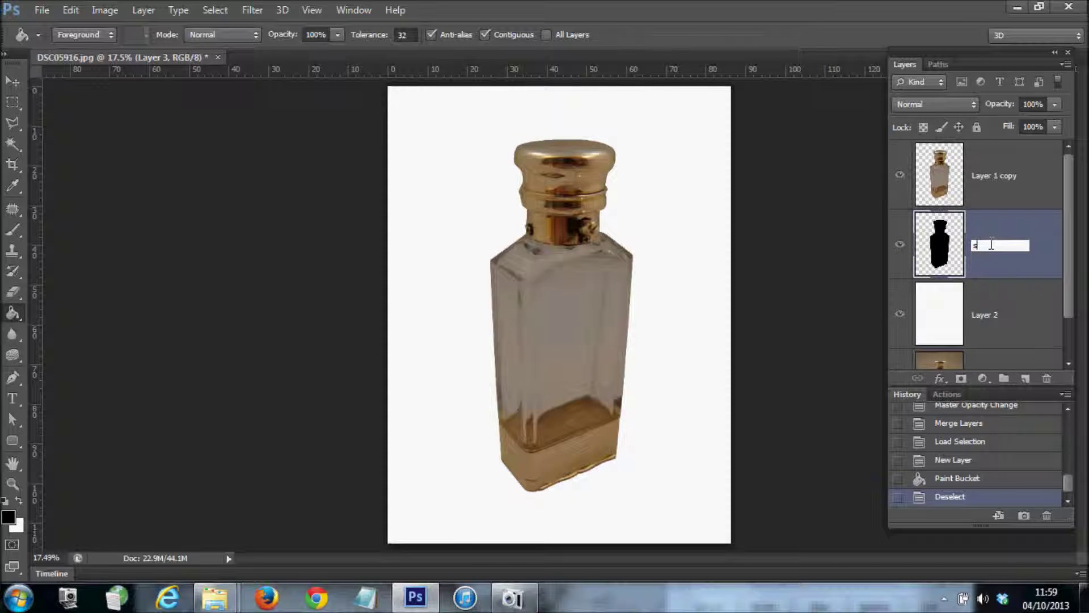
{"action": "type", "text": "hadow"}
{"action": "key", "text": "Return"}
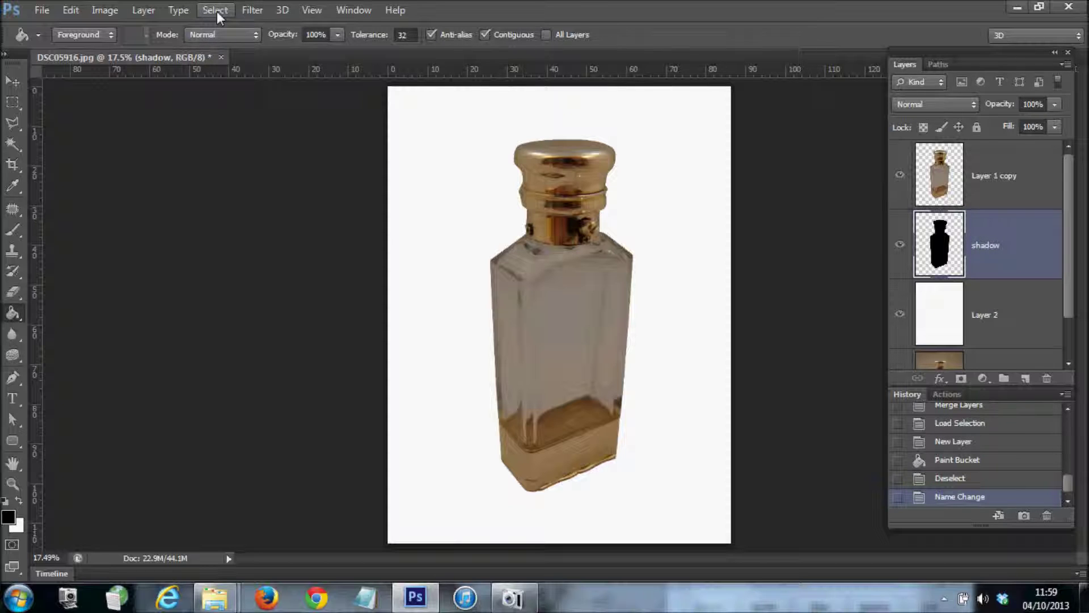
{"action": "left_click", "coordinate": [252, 10]}
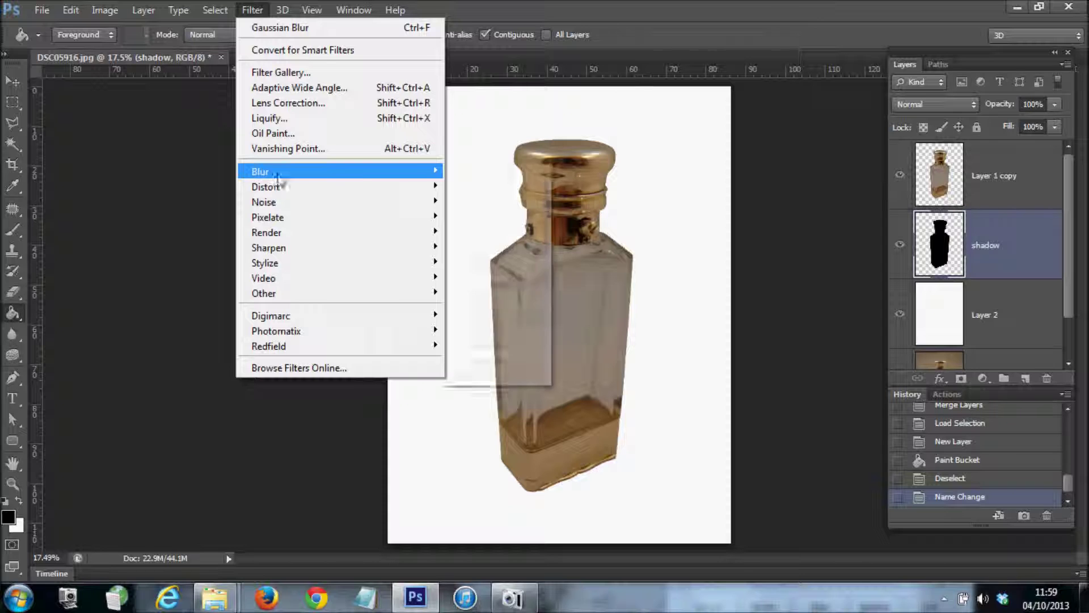
Blur the shadow with a 50 px Gaussian Blur and offset it right and down.
{"action": "mouse_move", "coordinate": [278, 171]}
{"action": "left_click", "coordinate": [495, 282]}
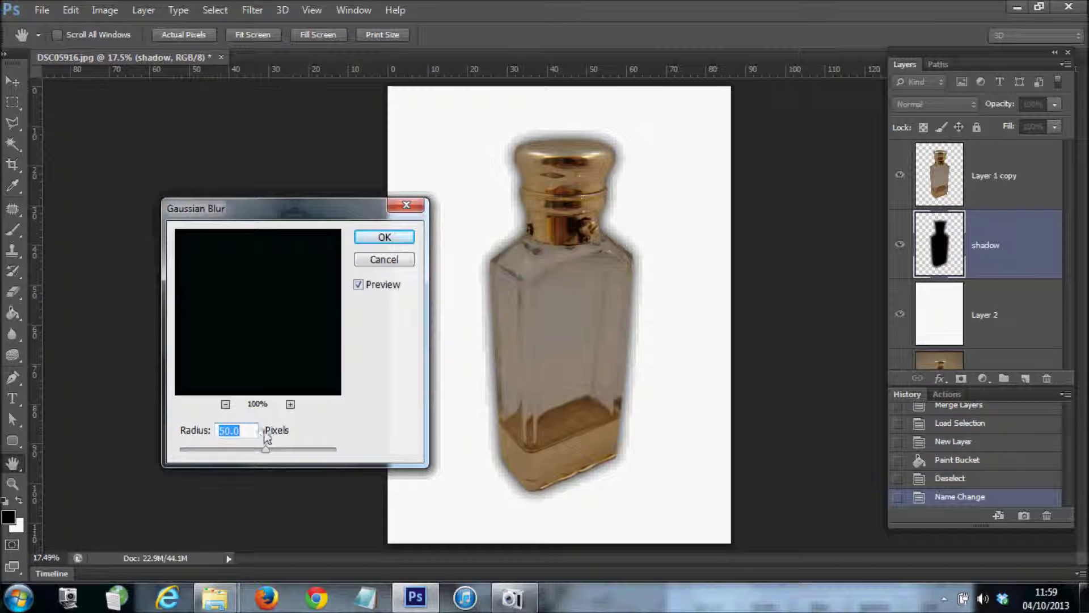
{"action": "left_click", "coordinate": [385, 238]}
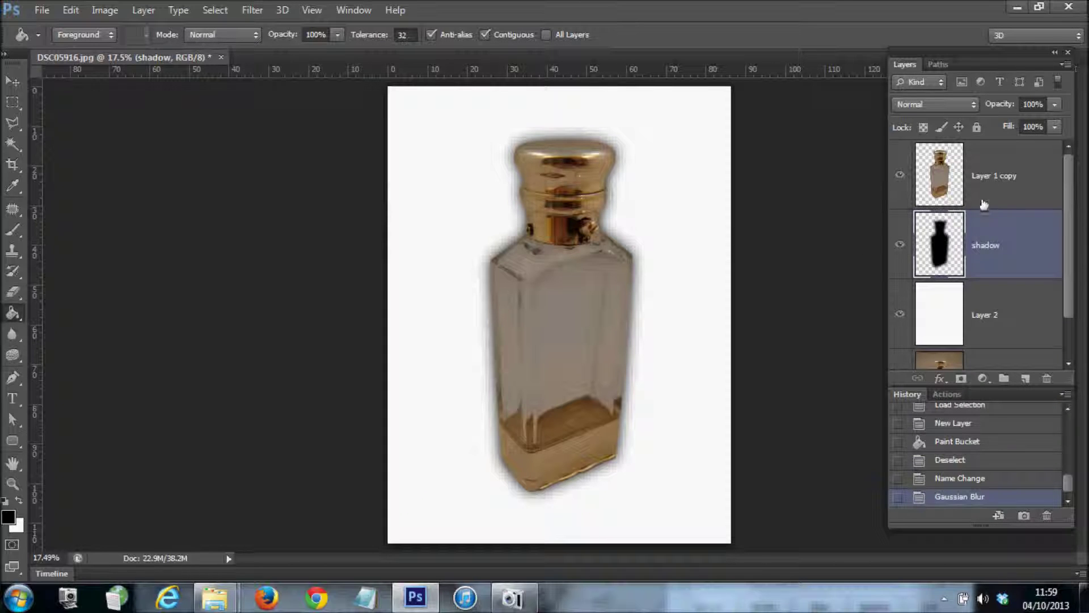
{"action": "key", "text": "v"}
{"action": "left_click_drag", "start_coordinate": [597, 378], "coordinate": [612, 393]}
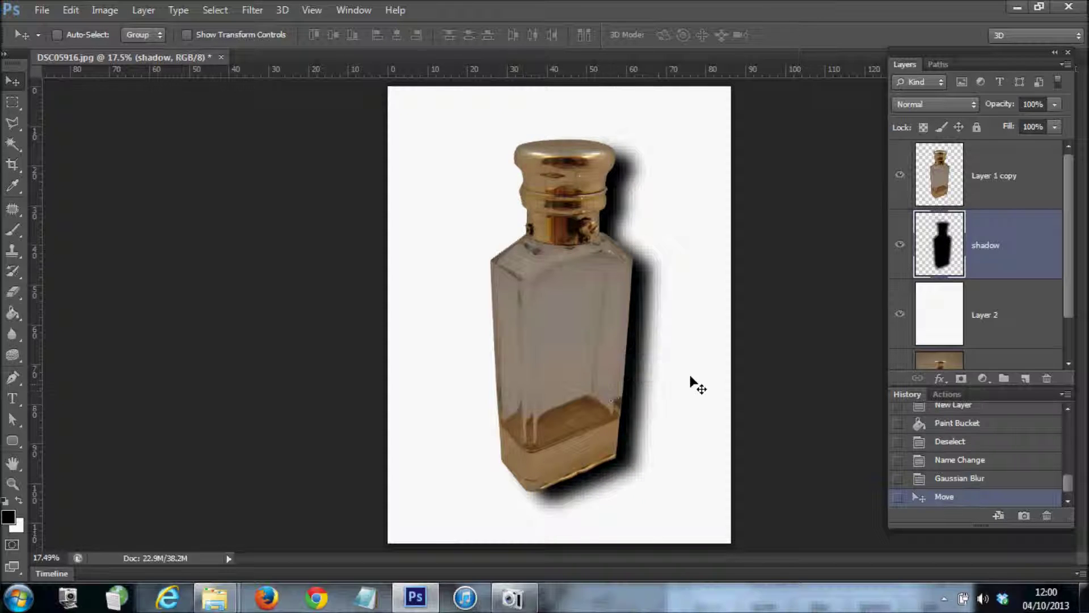
Set the shadow layer's opacity to 45%.
{"action": "left_click", "coordinate": [1055, 104]}
{"action": "left_click", "coordinate": [1033, 104]}
{"action": "double_click", "coordinate": [1043, 106]}
{"action": "type", "text": "45"}
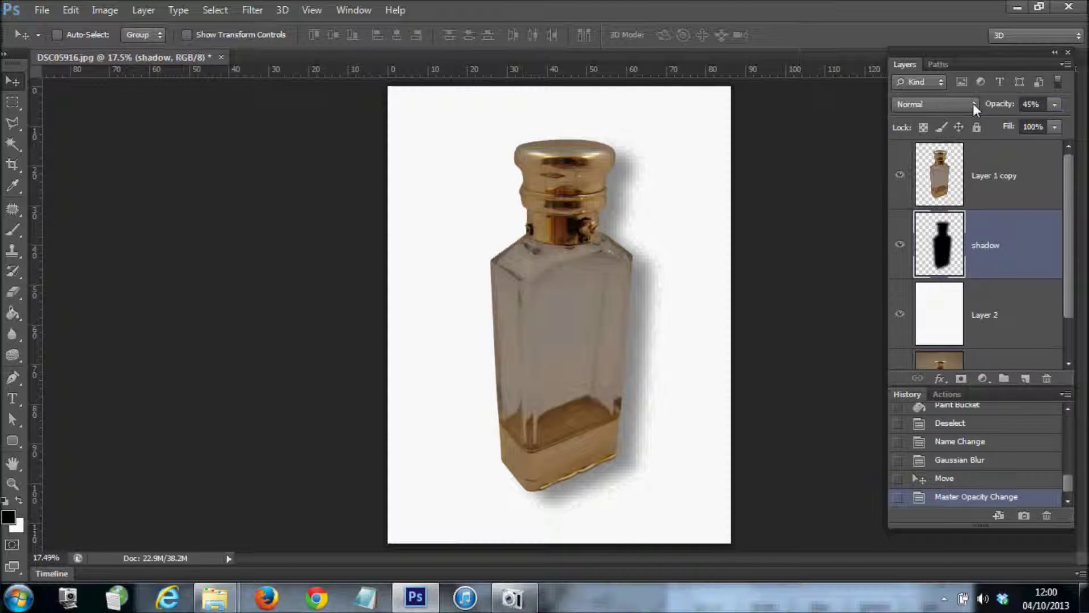
{"action": "left_click", "coordinate": [1055, 104]}
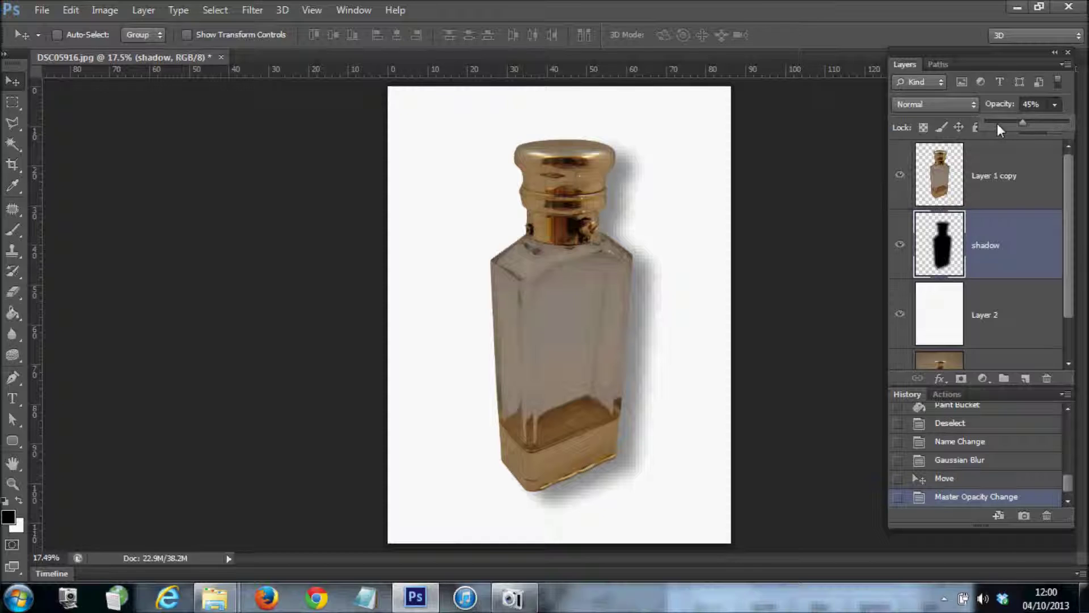
{"action": "left_click", "coordinate": [1004, 212]}
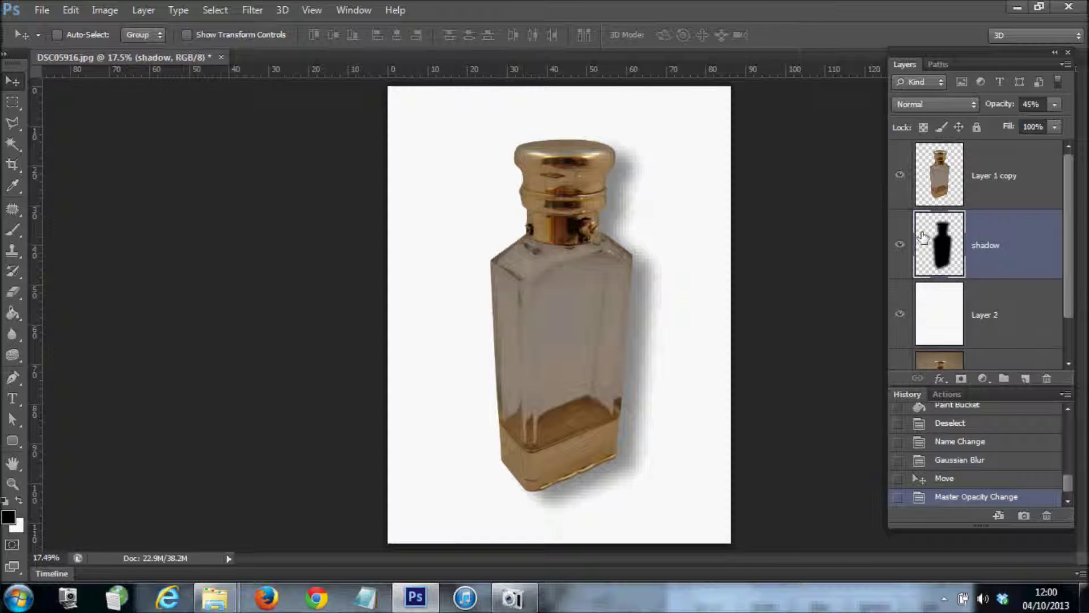
Distort the shadow's corners so it slants and tapers, then give it a layer mask.
{"action": "key", "text": "ctrl+t"}
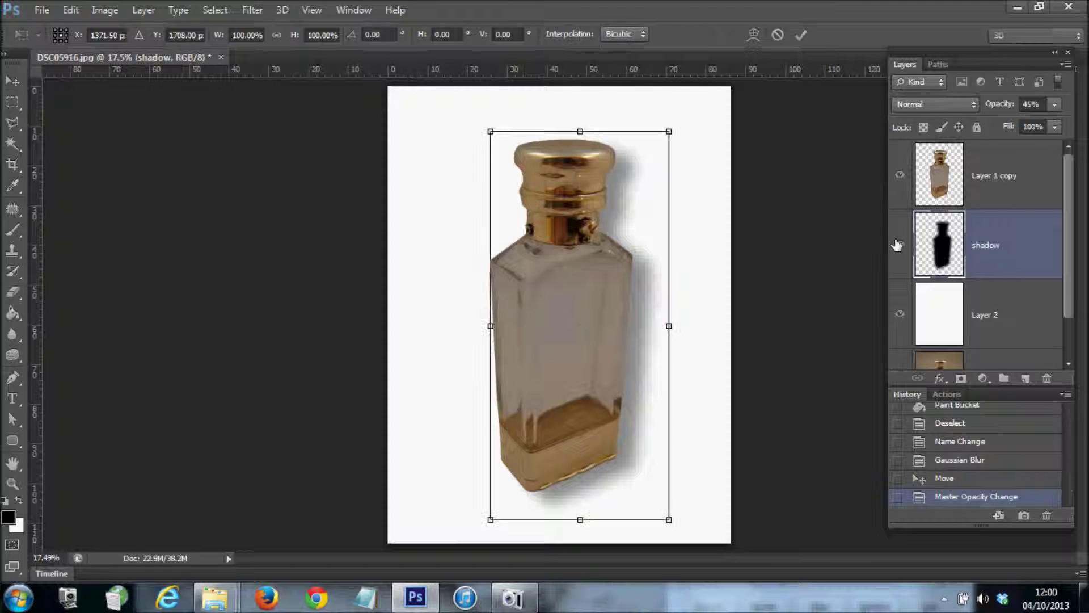
{"action": "right_click", "coordinate": [573, 290]}
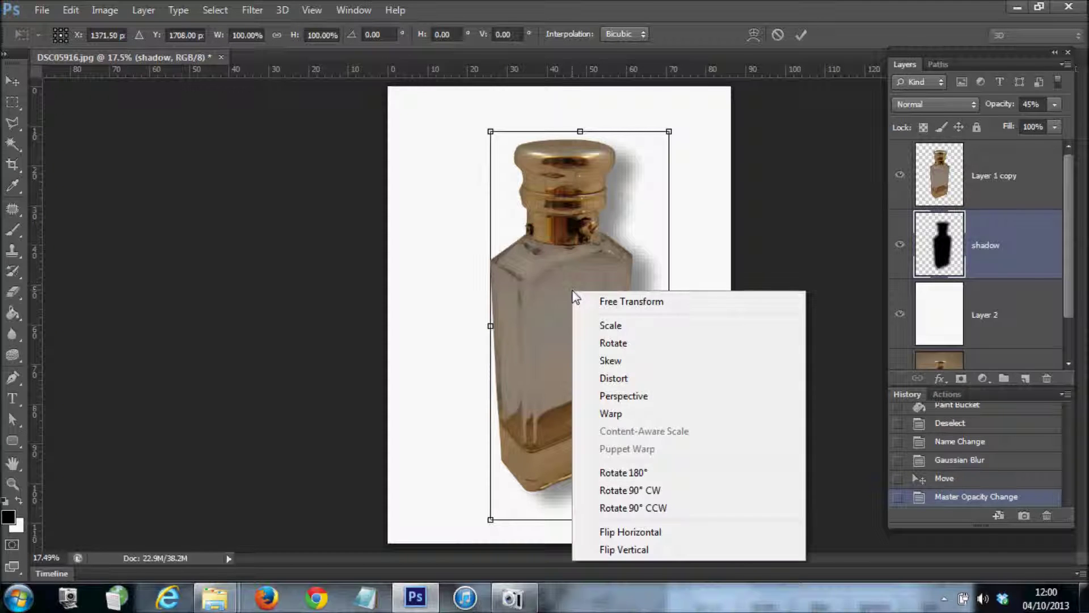
{"action": "left_click", "coordinate": [593, 378]}
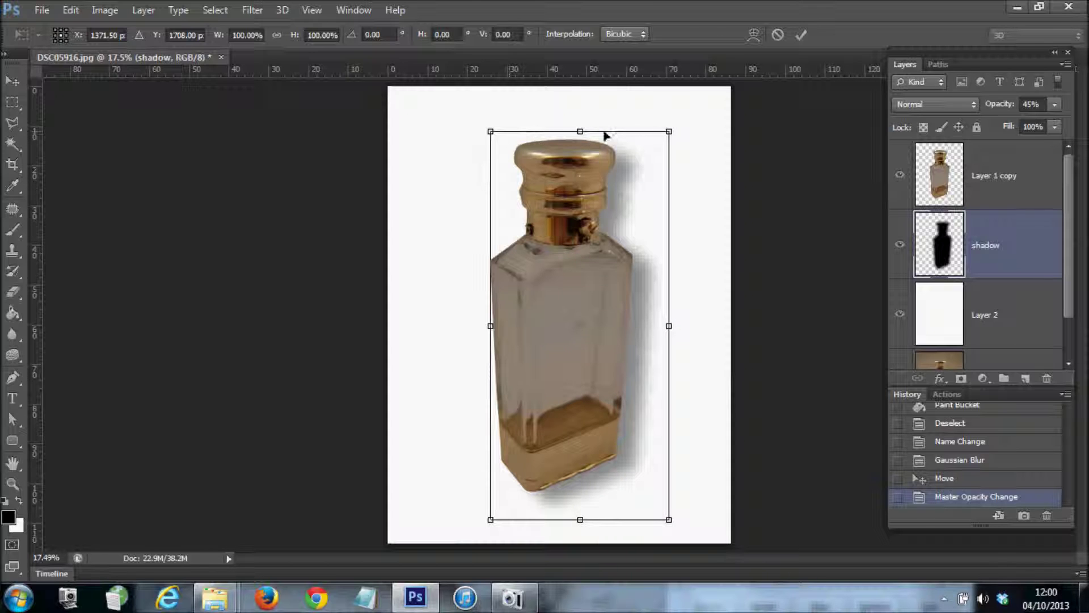
{"action": "left_click_drag", "start_coordinate": [672, 132], "coordinate": [673, 159]}
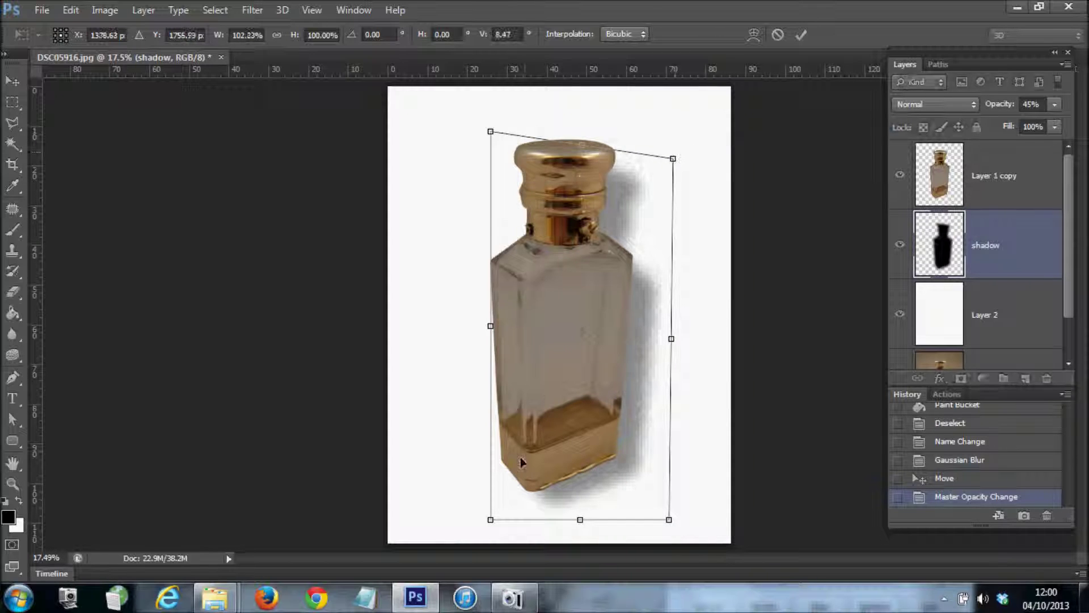
{"action": "left_click_drag", "start_coordinate": [490, 519], "coordinate": [504, 501]}
{"action": "left_click_drag", "start_coordinate": [669, 520], "coordinate": [668, 490]}
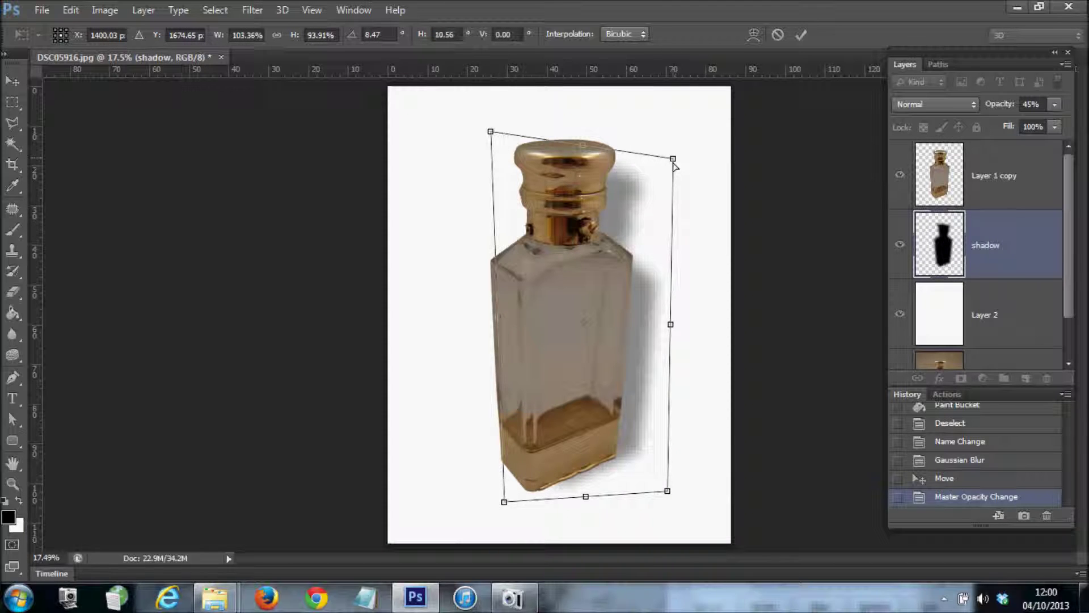
{"action": "left_click_drag", "start_coordinate": [673, 161], "coordinate": [674, 165]}
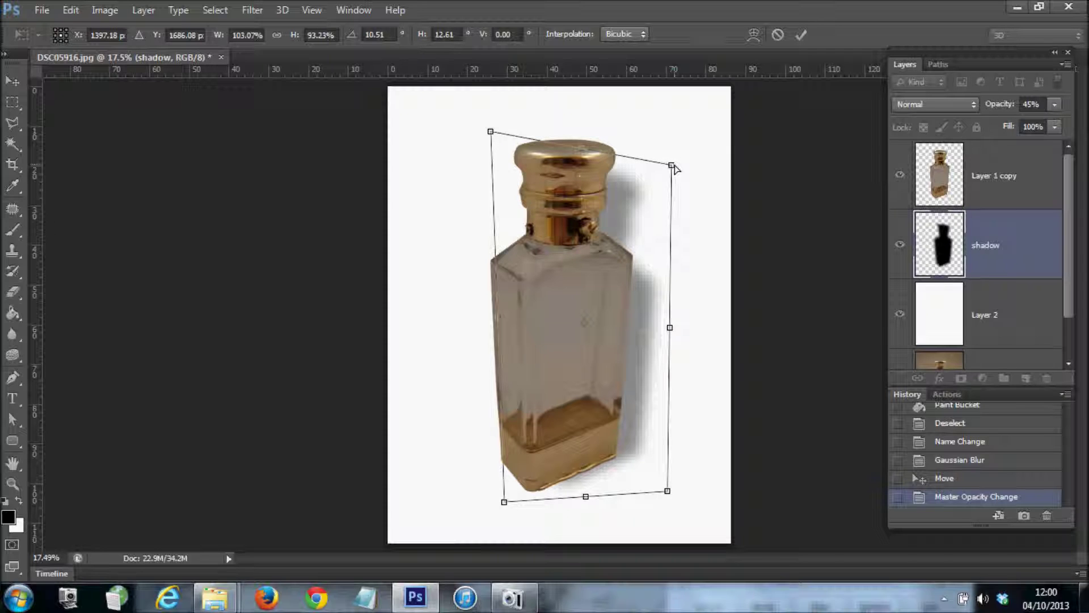
{"action": "key", "text": "Return"}
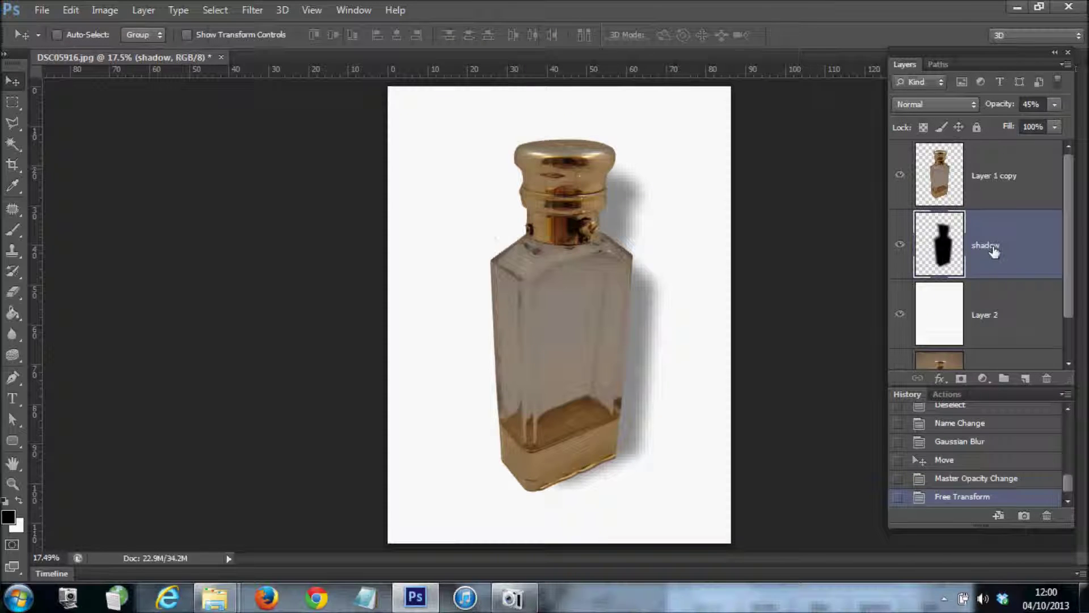
{"action": "left_click", "coordinate": [961, 378]}
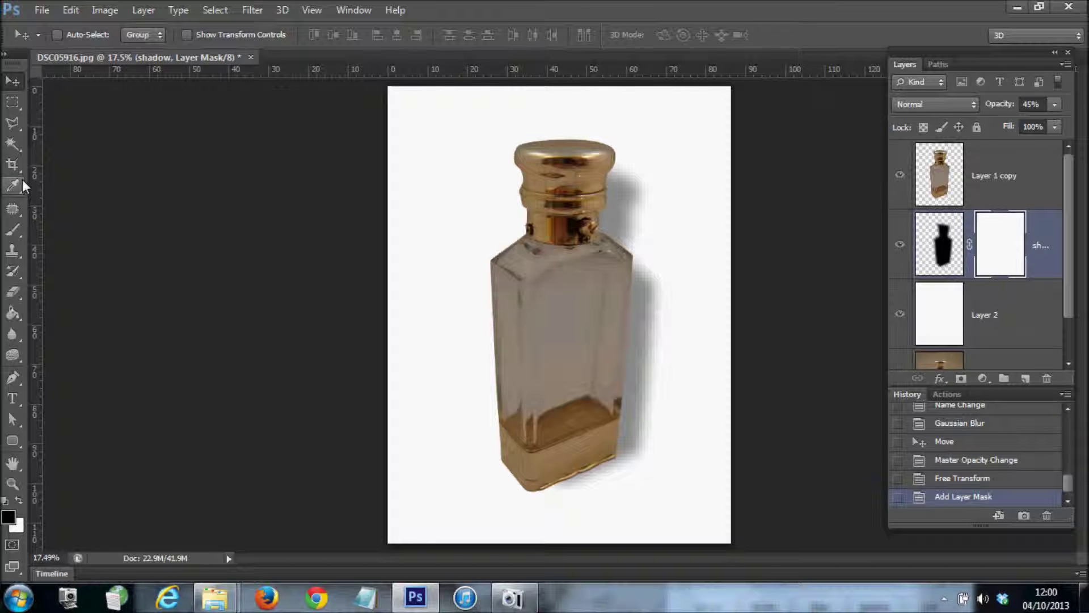
Paint out the shadow beside the bottle's cap with a large, low-opacity brush.
{"action": "key", "text": "b"}
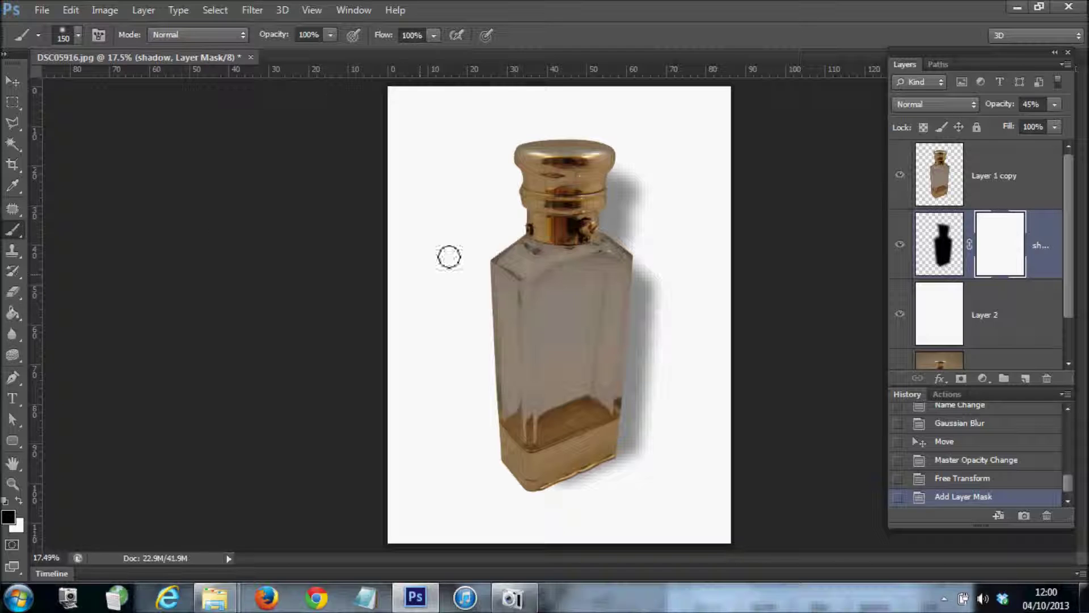
{"action": "left_click", "coordinate": [330, 34]}
{"action": "left_click", "coordinate": [268, 52]}
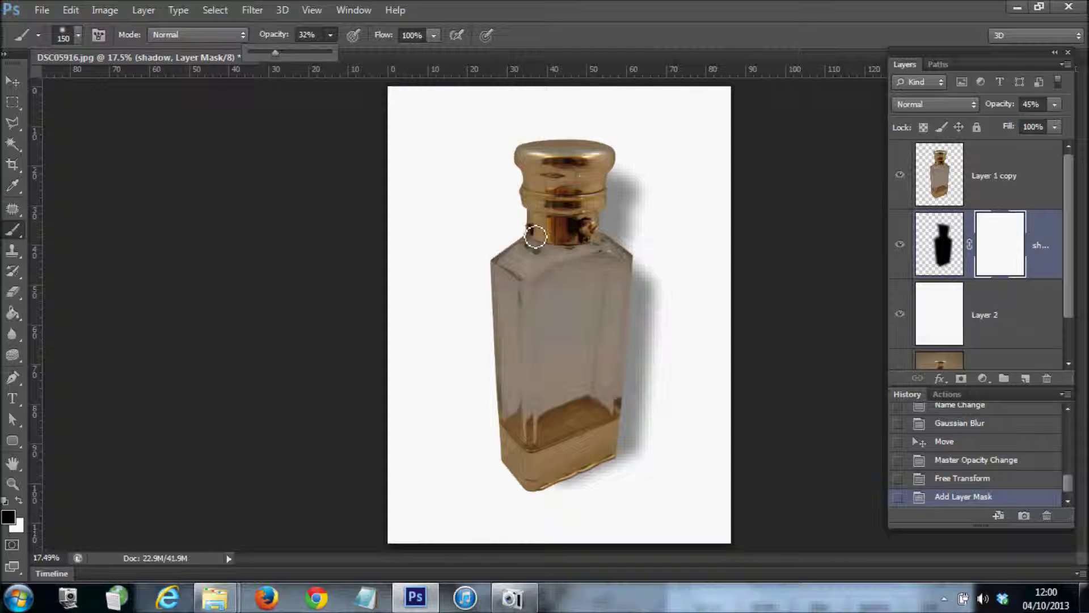
{"action": "key", "text": "bracketright"}
{"action": "key", "text": "bracketright"}
{"action": "key", "text": "bracketright"}
{"action": "key", "text": "bracketright"}
{"action": "left_click", "coordinate": [639, 182]}
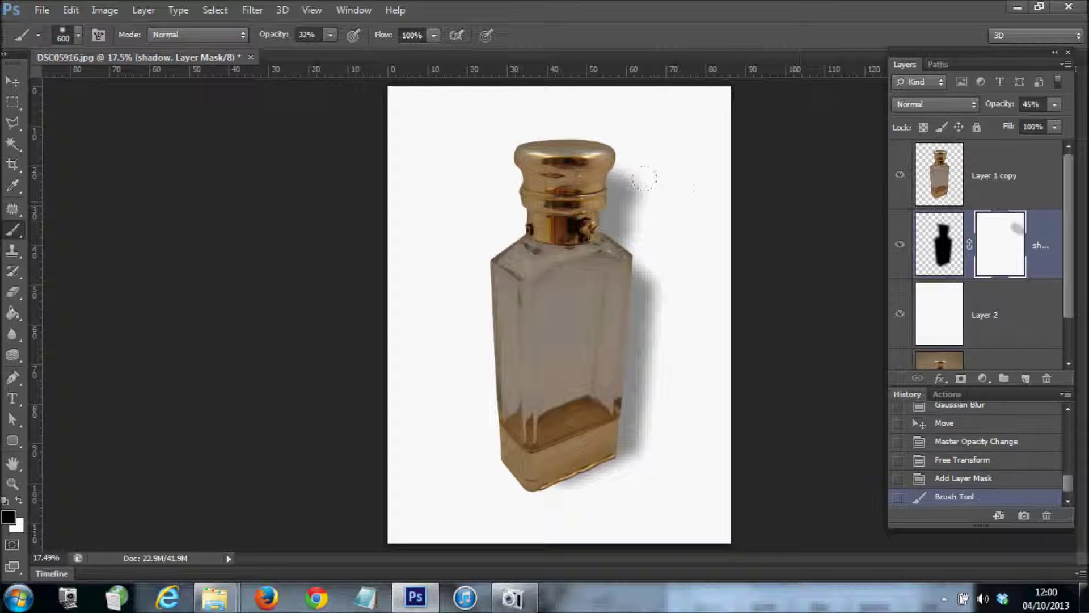
{"action": "left_click", "coordinate": [629, 193]}
{"action": "left_click", "coordinate": [633, 187]}
{"action": "left_click", "coordinate": [665, 313]}
Fade the shadow along the bottle's right side, then select the bottle and shadow layers.
{"action": "left_click_drag", "start_coordinate": [647, 275], "coordinate": [639, 410]}
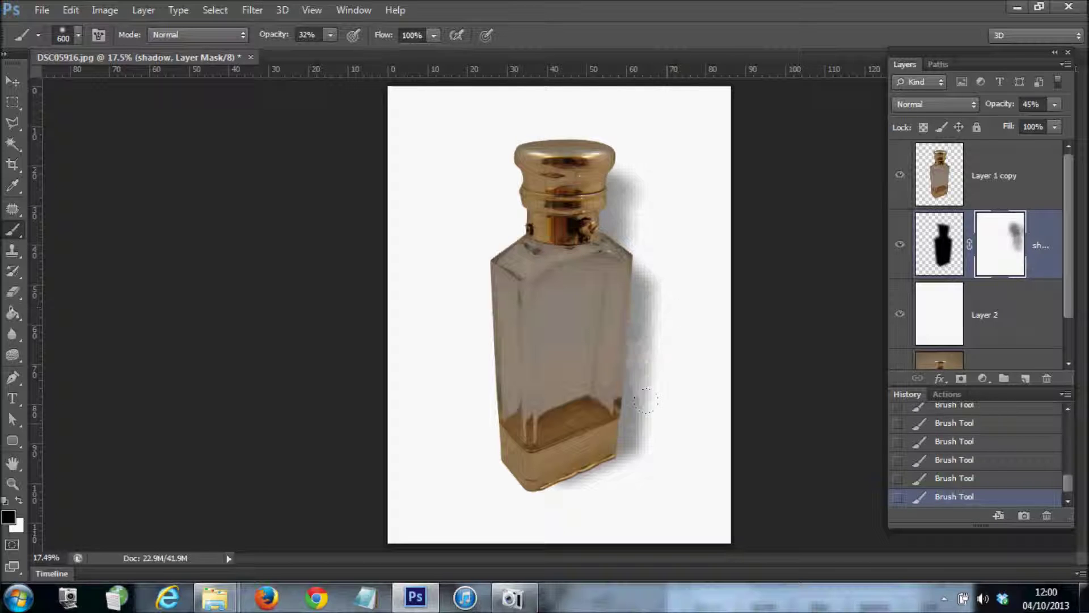
{"action": "left_click_drag", "start_coordinate": [649, 335], "coordinate": [631, 459]}
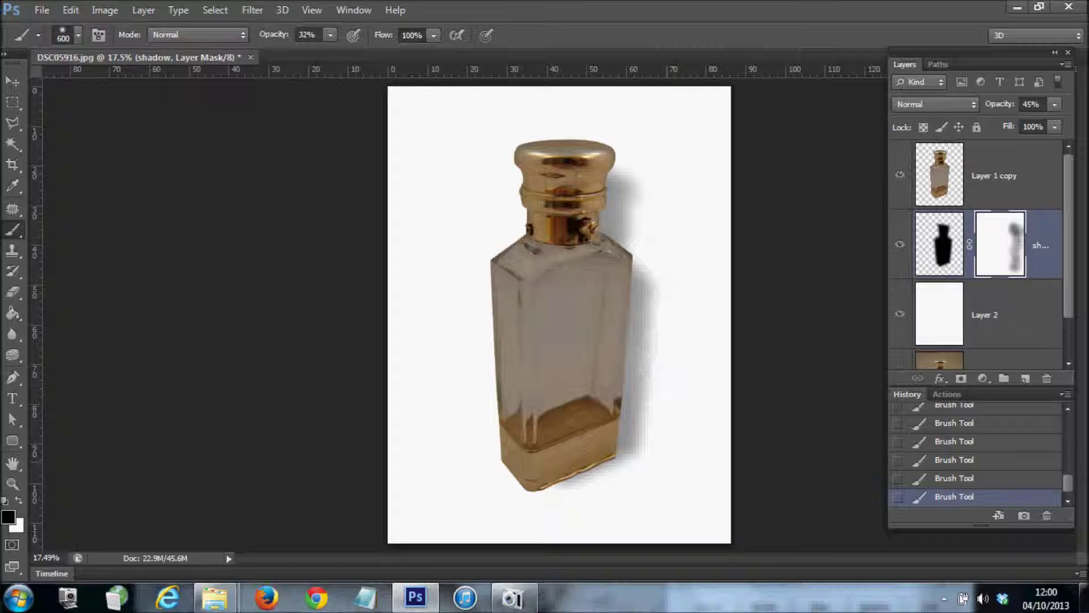
{"action": "left_click_drag", "start_coordinate": [635, 364], "coordinate": [624, 468]}
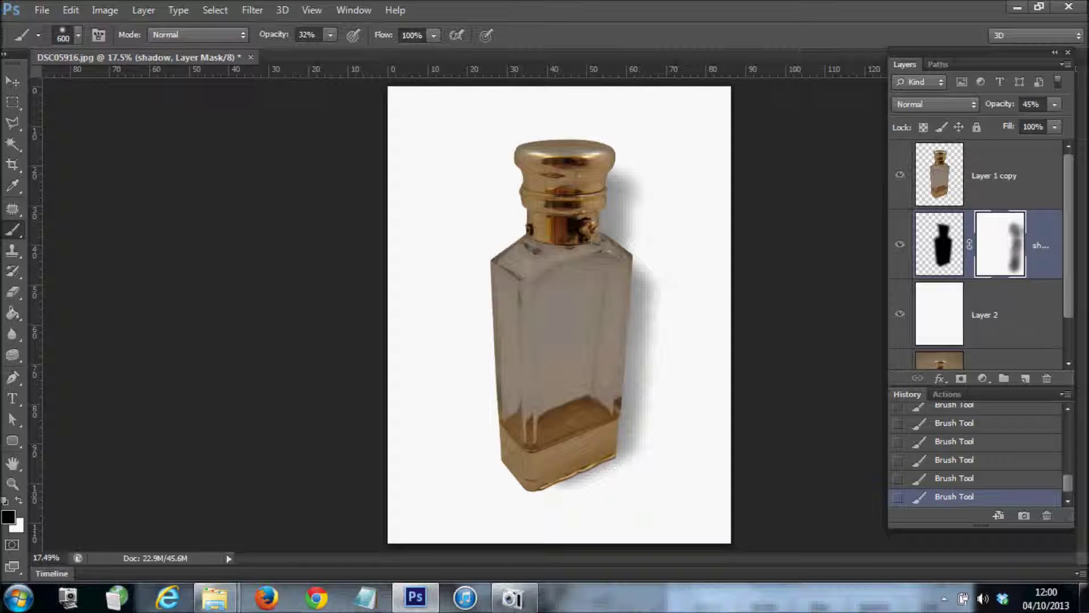
{"action": "left_click", "coordinate": [1006, 180]}
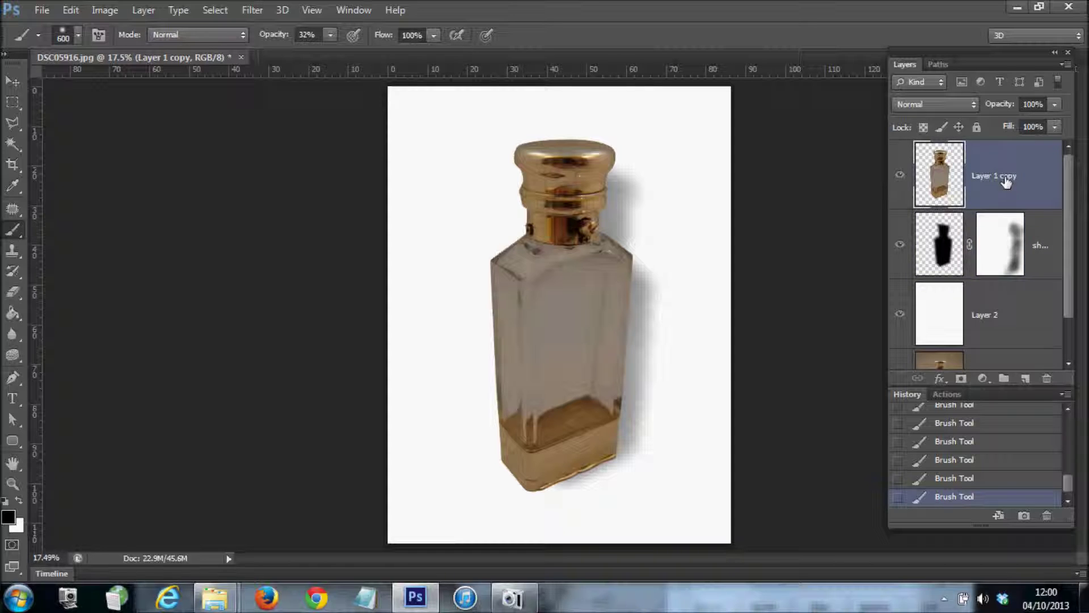
{"action": "left_click", "coordinate": [1037, 250], "text": "ctrl"}
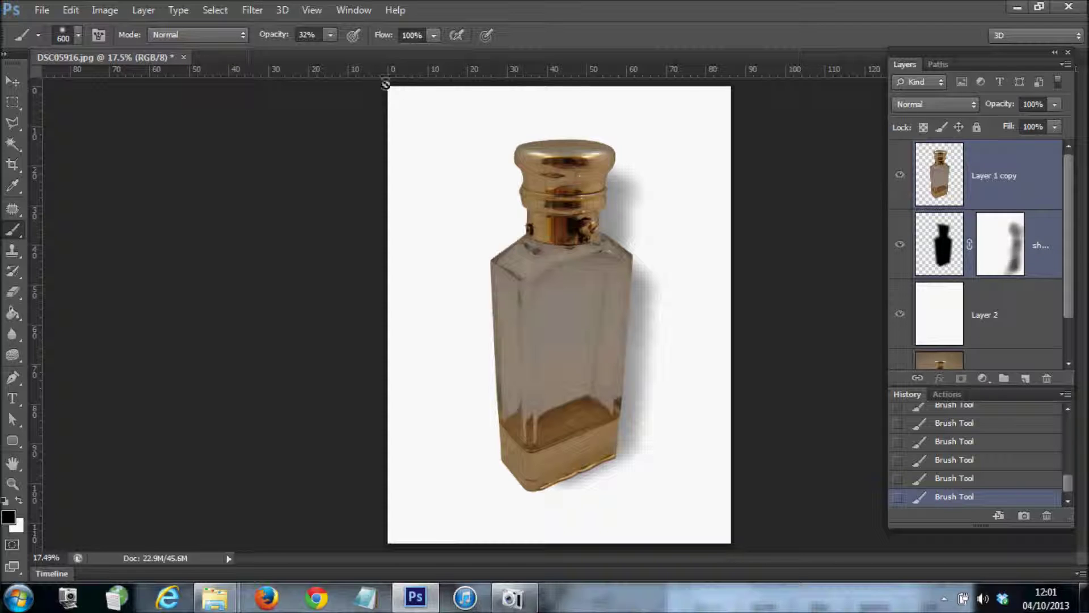
Merge the bottle and shadow into one layer and delete the white Layer 2.
{"action": "left_click", "coordinate": [149, 10]}
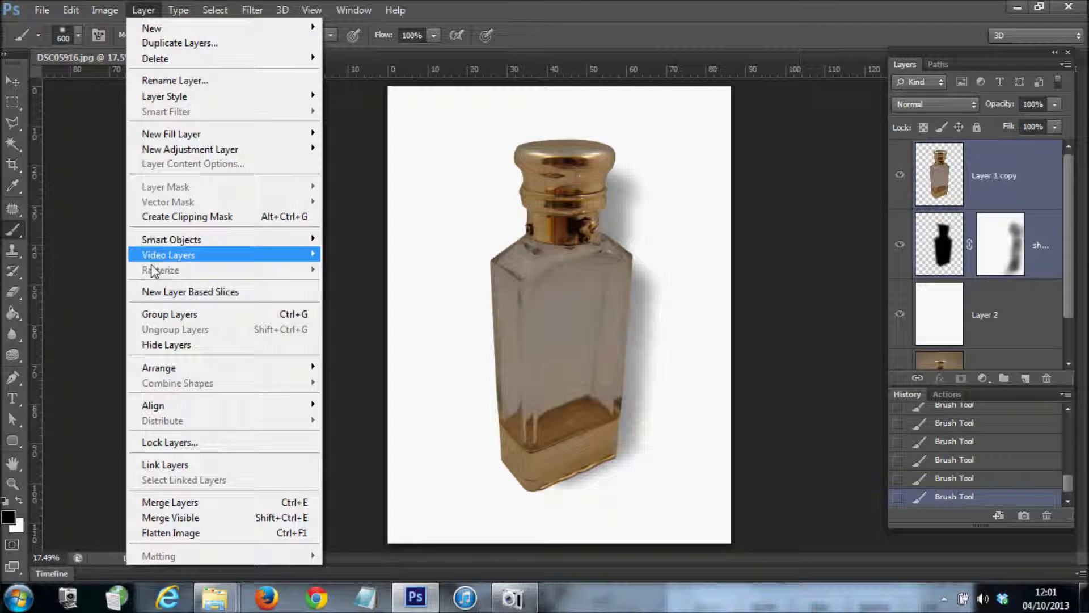
{"action": "left_click", "coordinate": [164, 504]}
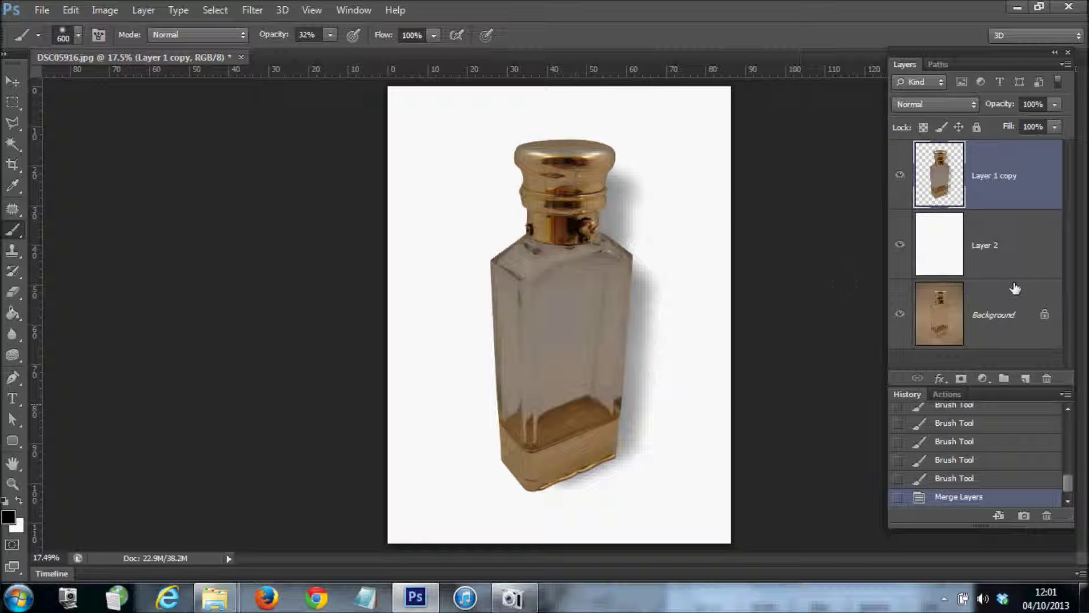
{"action": "left_click_drag", "start_coordinate": [998, 263], "coordinate": [1046, 378]}
Resize the image to 600 × 800 pixels.
{"action": "left_click", "coordinate": [93, 12]}
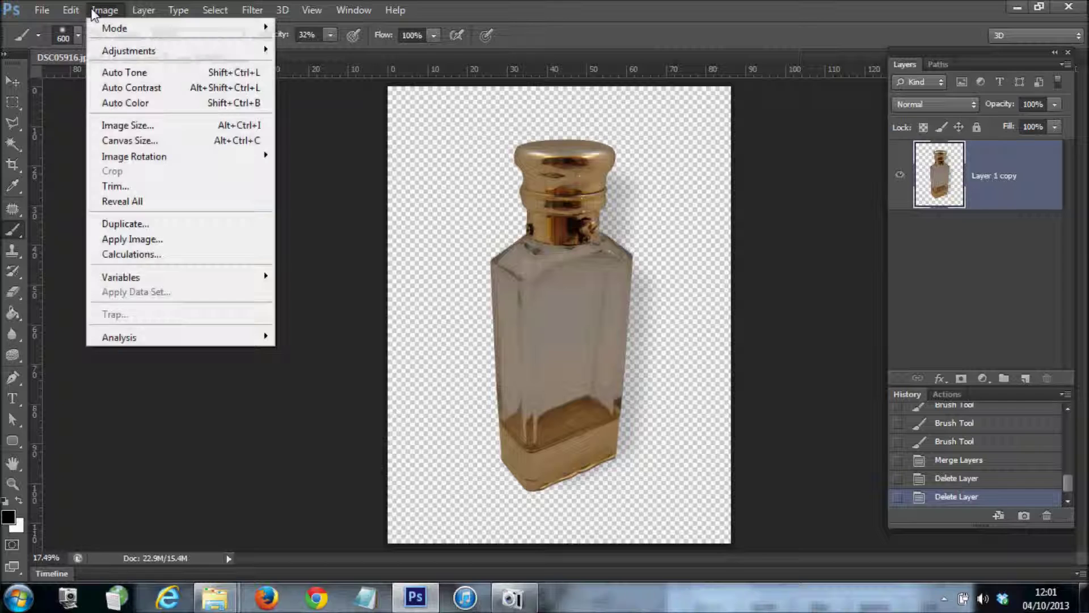
{"action": "left_click", "coordinate": [116, 124]}
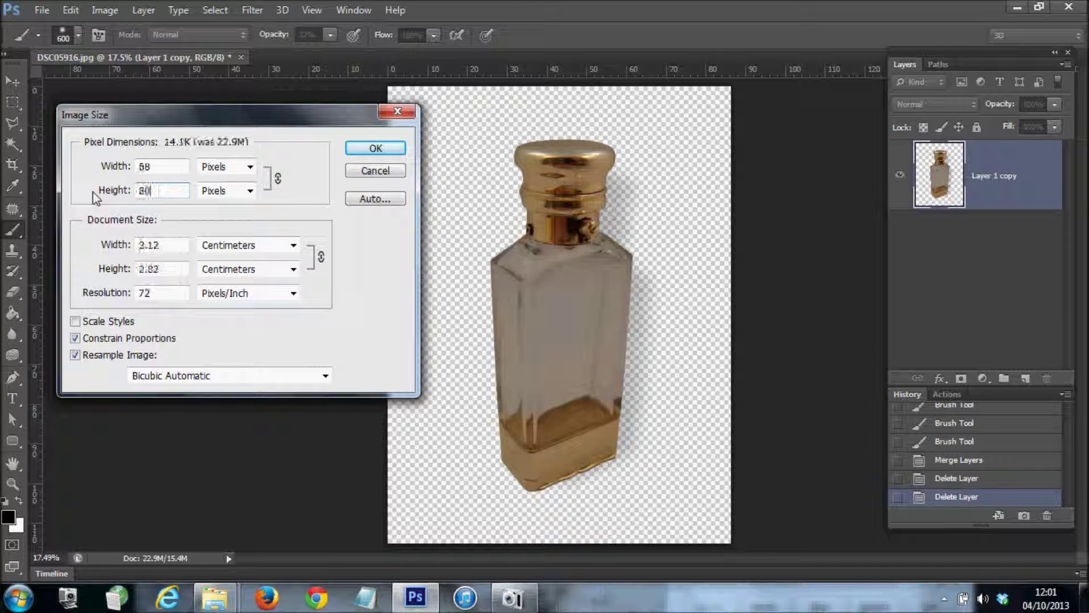
{"action": "key", "text": "Return"}
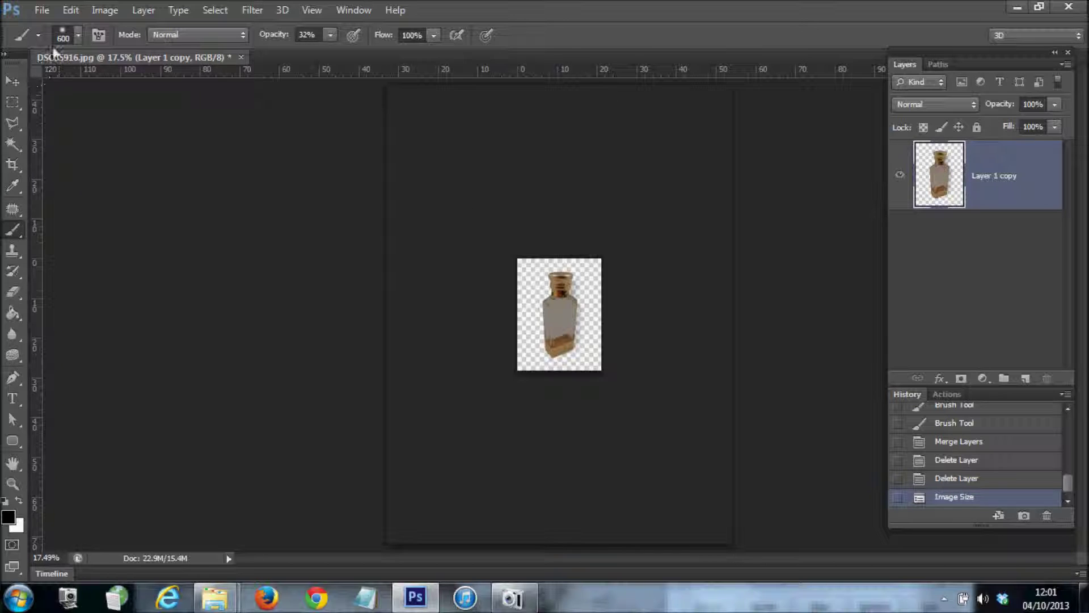
{"action": "left_click", "coordinate": [41, 10]}
Save the image as a PNG file, accepting the default PNG options.
{"action": "left_click", "coordinate": [63, 202]}
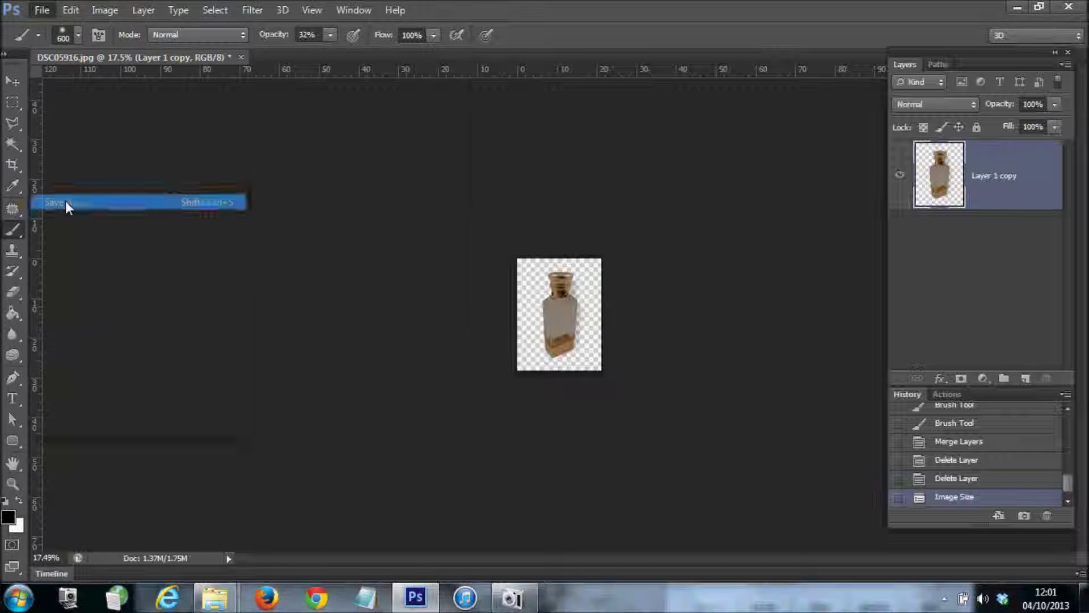
{"action": "left_click", "coordinate": [649, 383]}
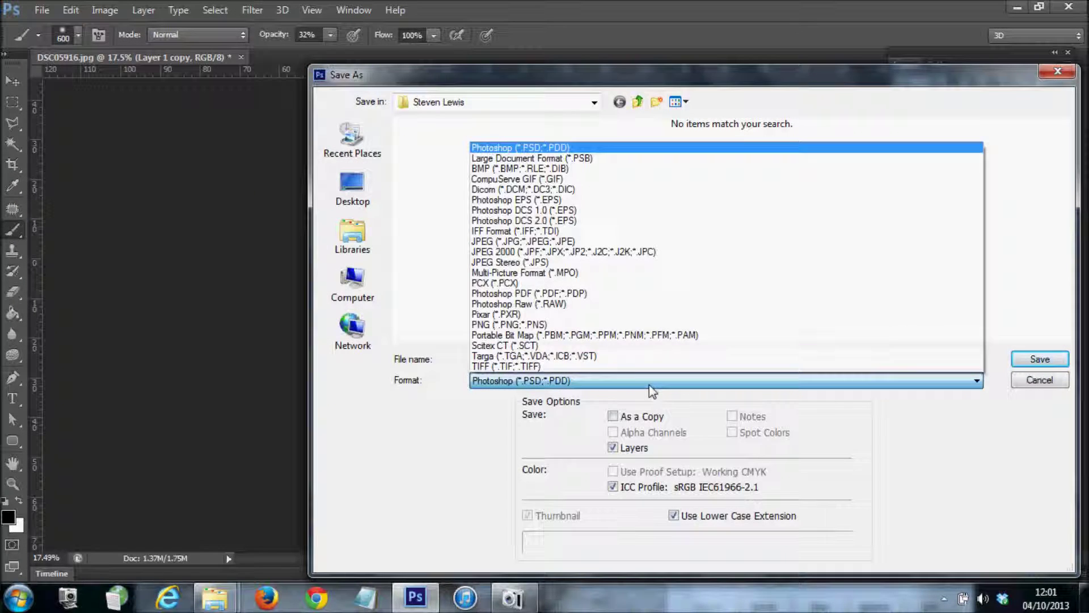
{"action": "left_click", "coordinate": [545, 325]}
{"action": "left_click", "coordinate": [1040, 359]}
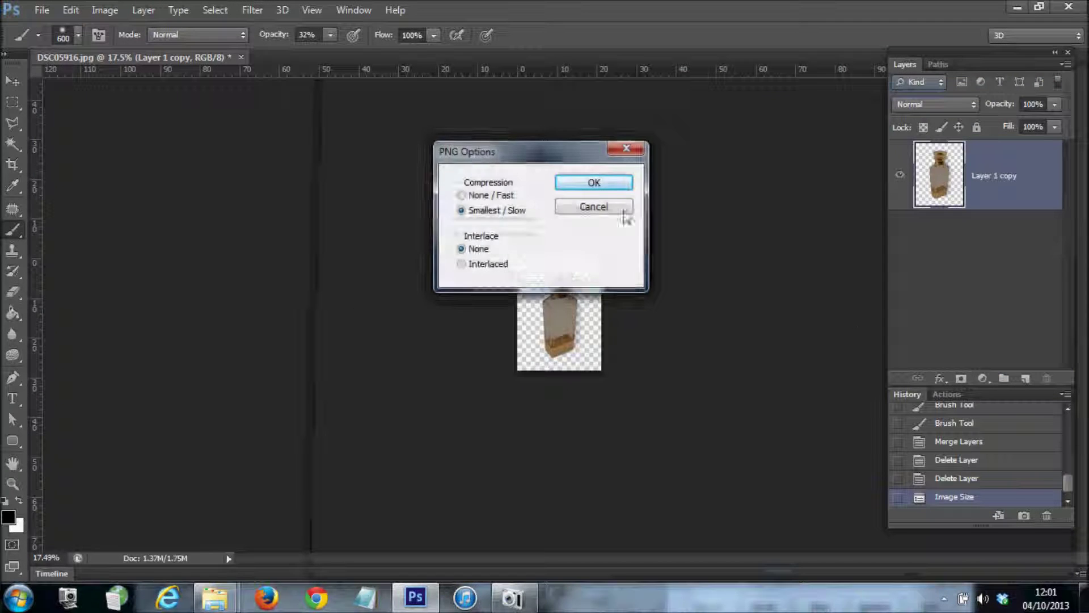
{"action": "left_click", "coordinate": [607, 183]}
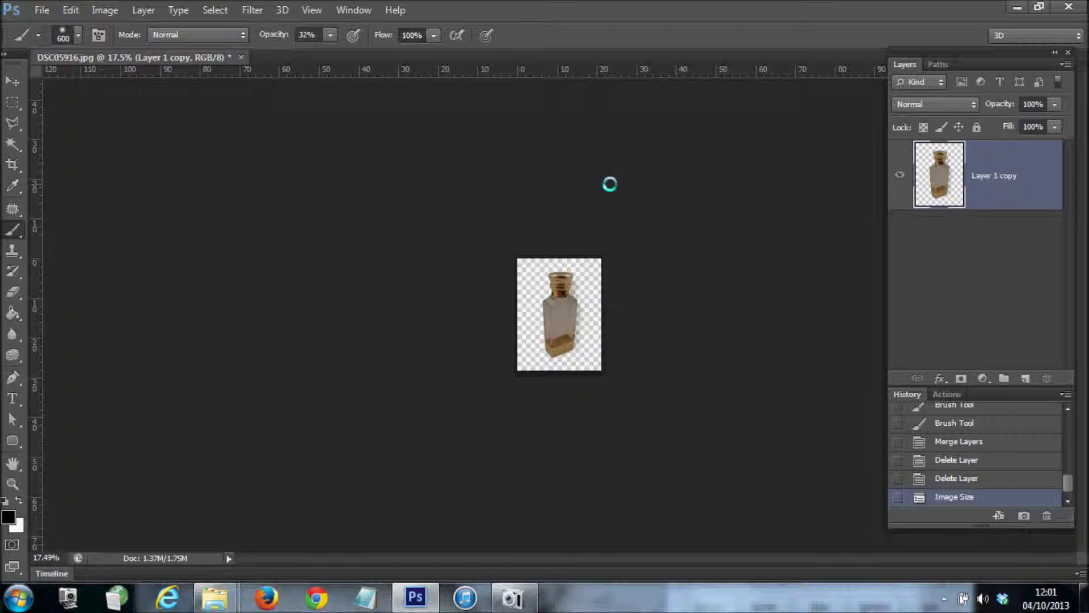